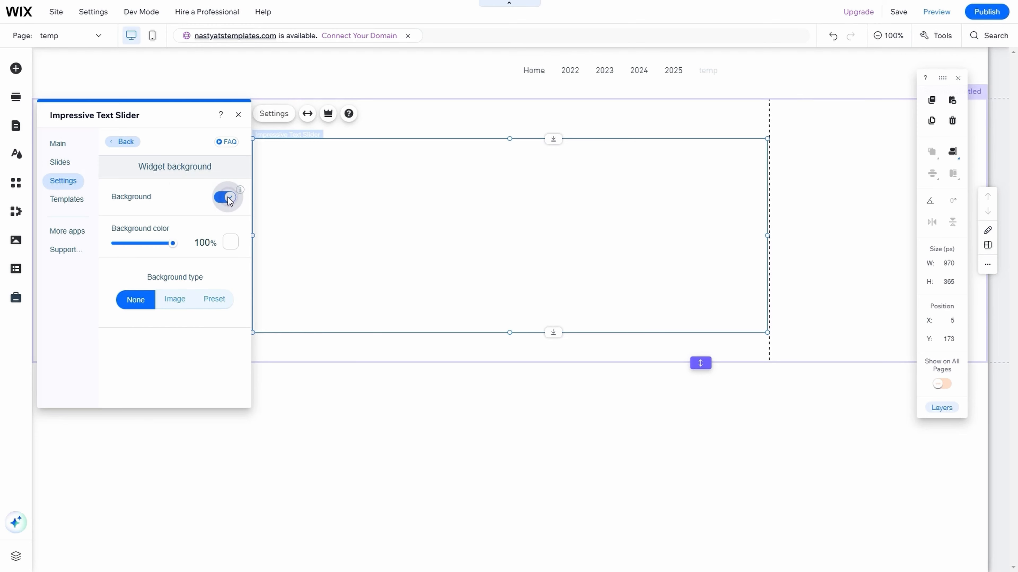
- Apply the winter preset with mittens, trees and snowflakes as the widget background
{"action": "left_click", "coordinate": [218, 298]}
{"action": "scroll", "coordinate": [208, 306], "scroll_direction": "down", "scroll_amount": 5}
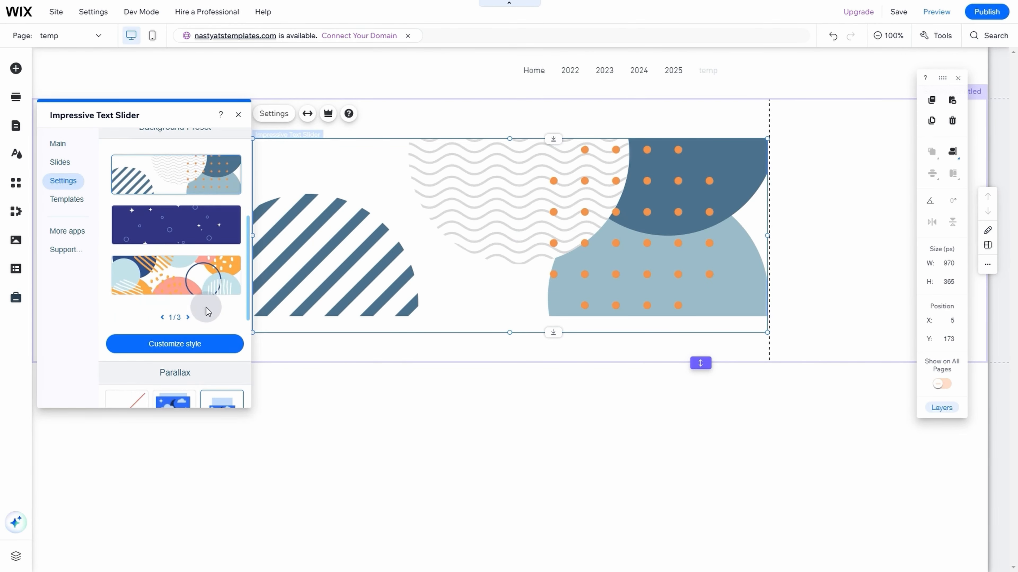
{"action": "left_click", "coordinate": [187, 318]}
{"action": "left_click", "coordinate": [187, 317]}
{"action": "left_click", "coordinate": [181, 285]}
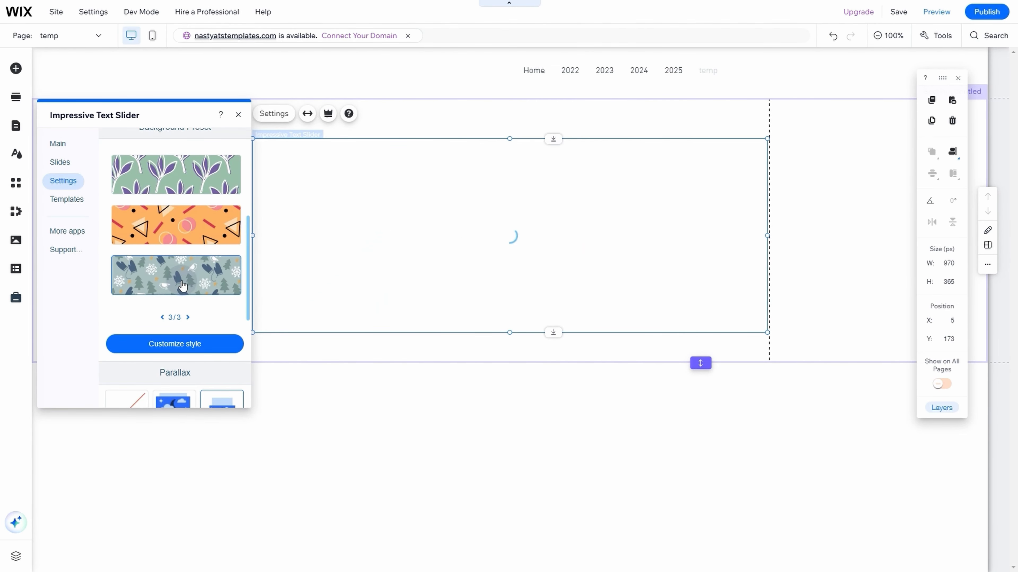
- Set the widget background color to the brown swatch #7D6F51 from the saved colors
{"action": "scroll", "coordinate": [198, 278], "scroll_direction": "up", "scroll_amount": 5}
{"action": "left_click", "coordinate": [231, 242]}
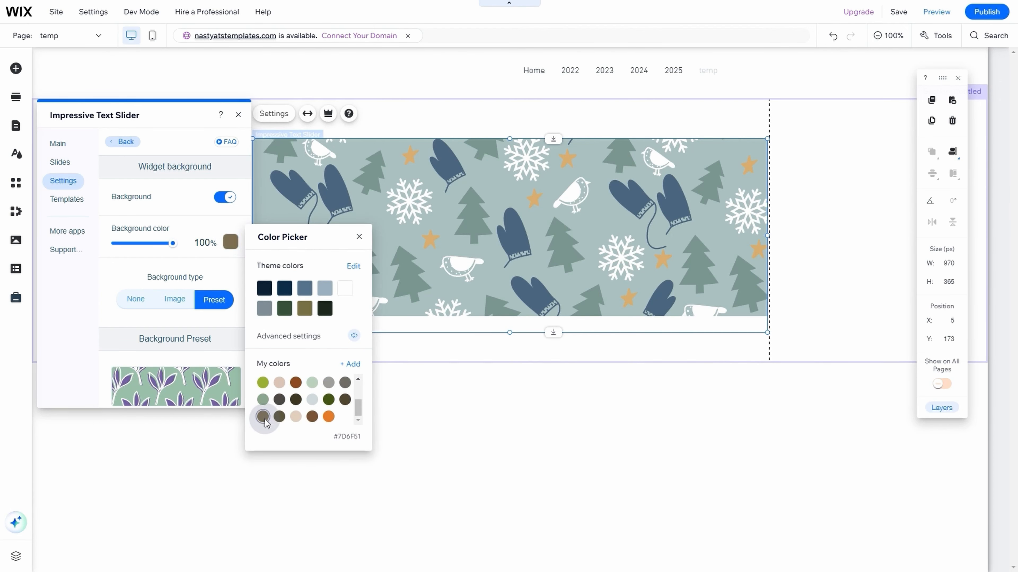
{"action": "left_click", "coordinate": [152, 323]}
- Customize the preset's style, setting Color 1 to dark olive #5C563C and Color 2 to orange #DC762E
{"action": "scroll", "coordinate": [160, 333], "scroll_direction": "down", "scroll_amount": 5}
{"action": "left_click", "coordinate": [159, 343]}
{"action": "left_click", "coordinate": [232, 205]}
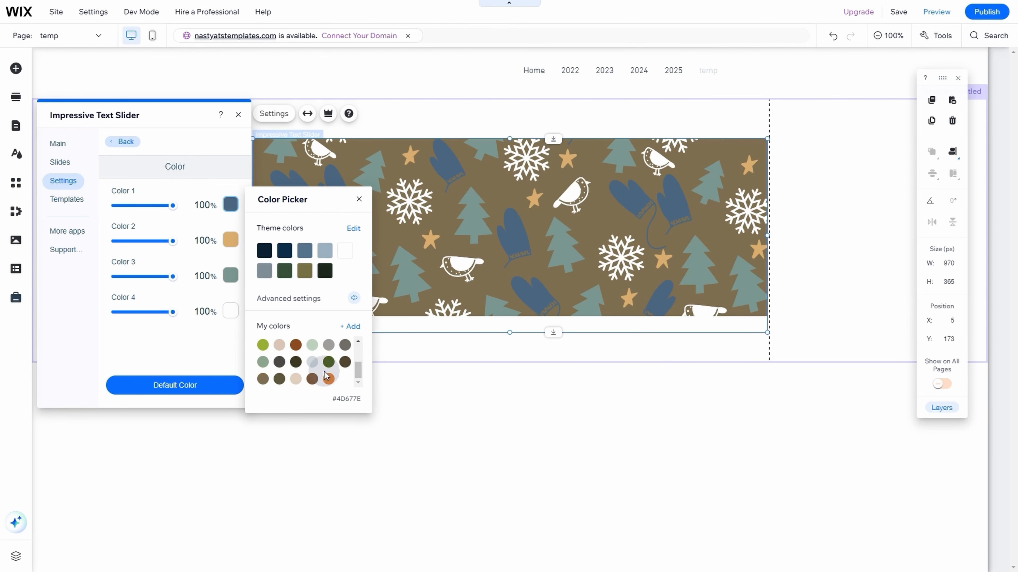
{"action": "left_click", "coordinate": [279, 380]}
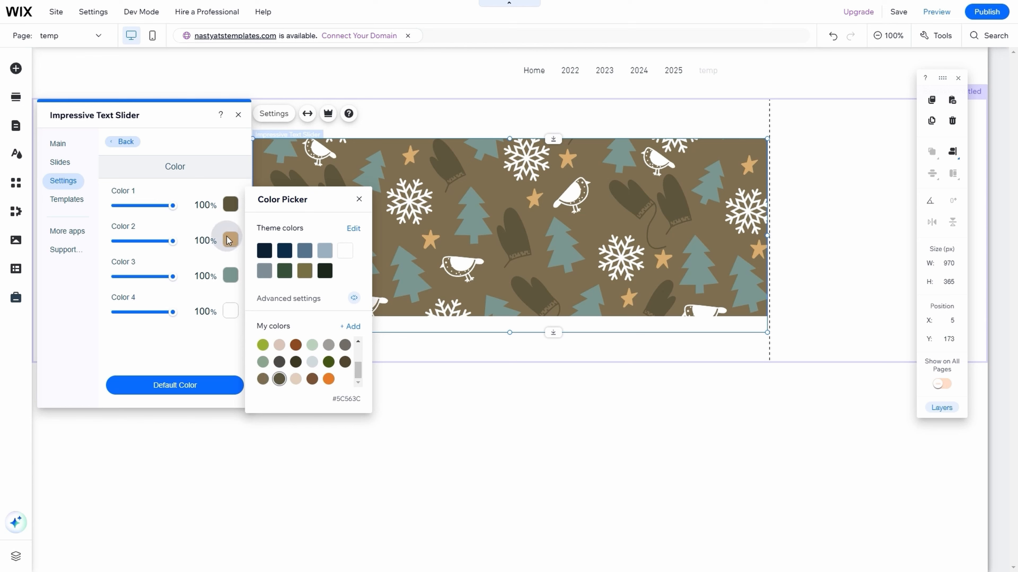
{"action": "left_click", "coordinate": [232, 239]}
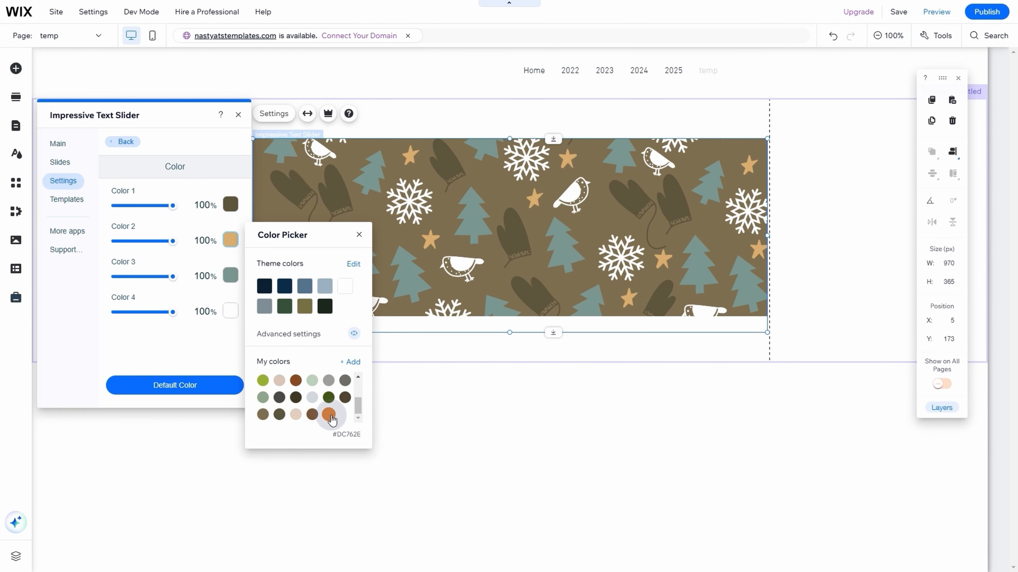
{"action": "left_click", "coordinate": [330, 416]}
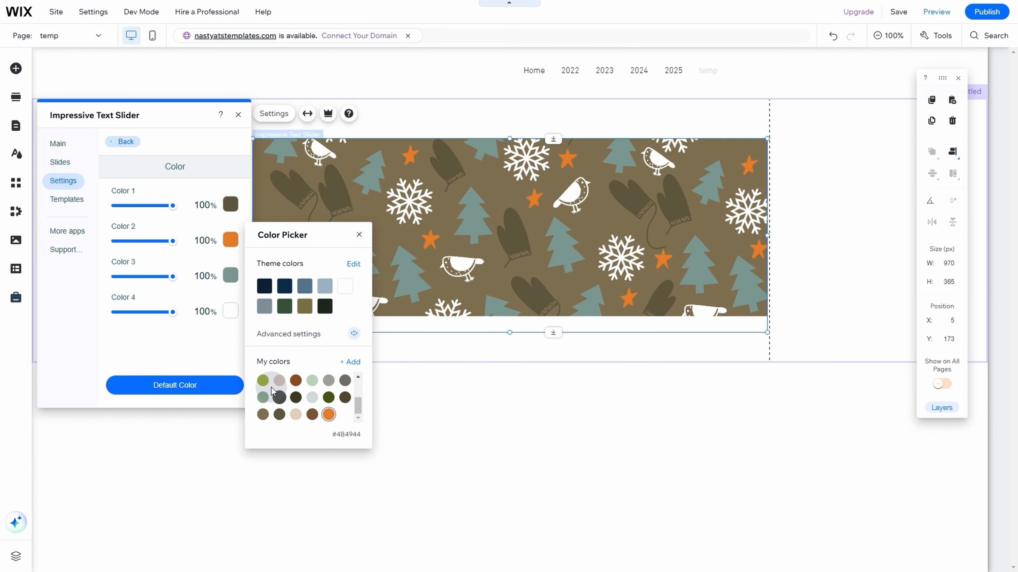
- Set the preset's Color 3 to reddish brown #775238 and Color 4 to beige #DFCEBE
{"action": "left_click", "coordinate": [229, 277]}
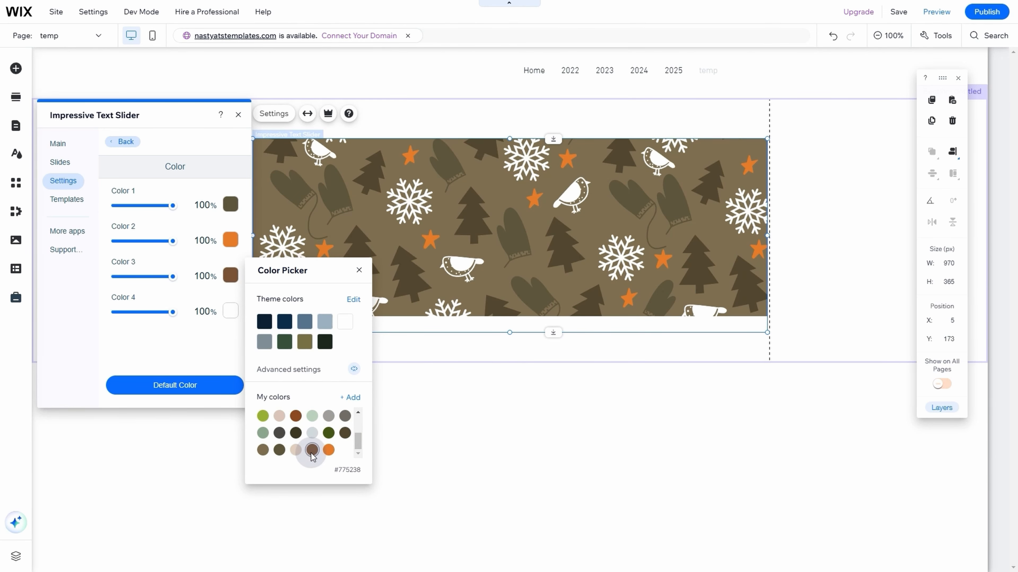
{"action": "left_click", "coordinate": [231, 310]}
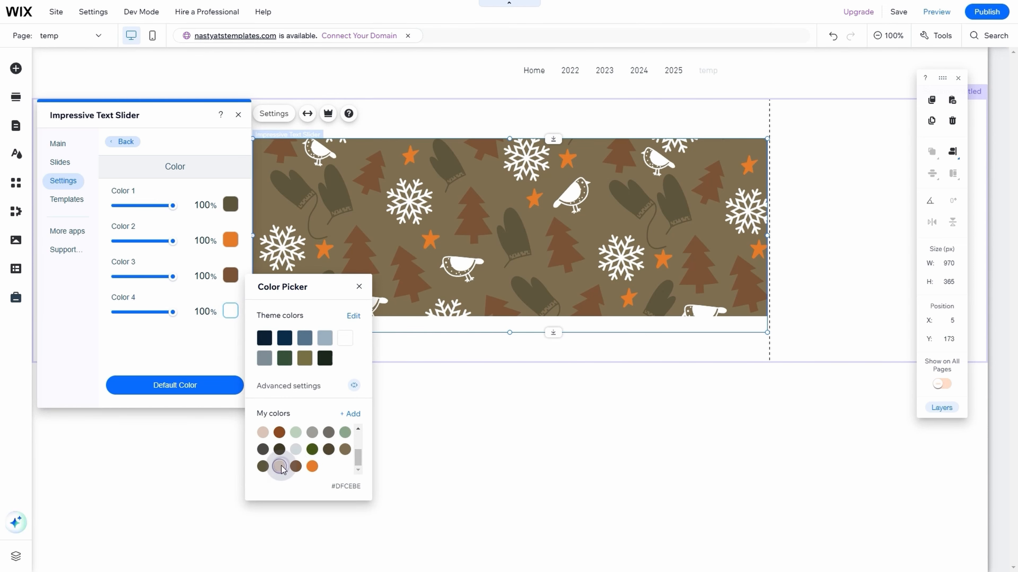
{"action": "left_click", "coordinate": [280, 467]}
{"action": "left_click", "coordinate": [198, 340]}
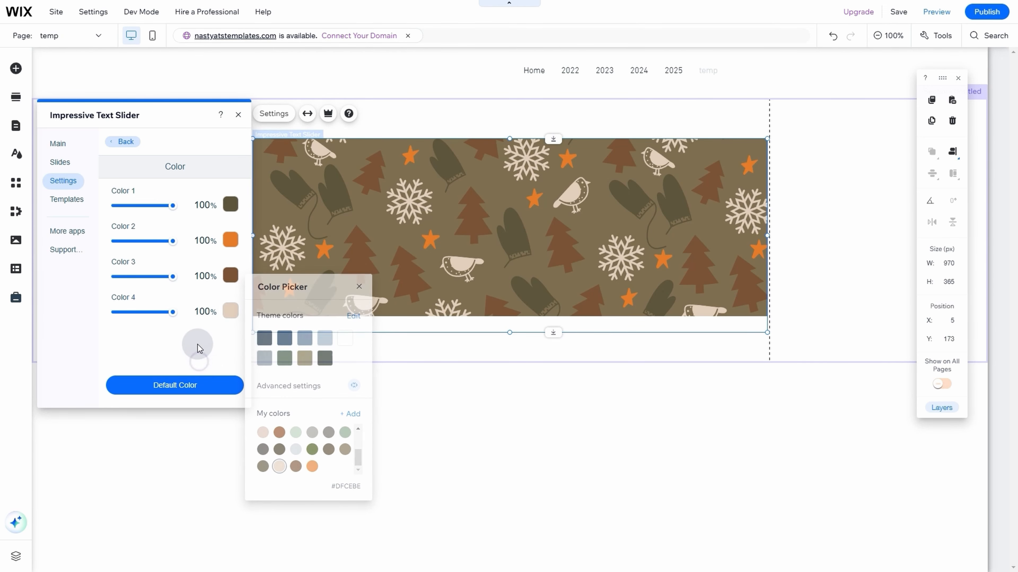
- Review the parallax options in the widget background settings and close the slider settings
{"action": "left_click", "coordinate": [119, 142]}
{"action": "scroll", "coordinate": [208, 319], "scroll_direction": "down", "scroll_amount": 3}
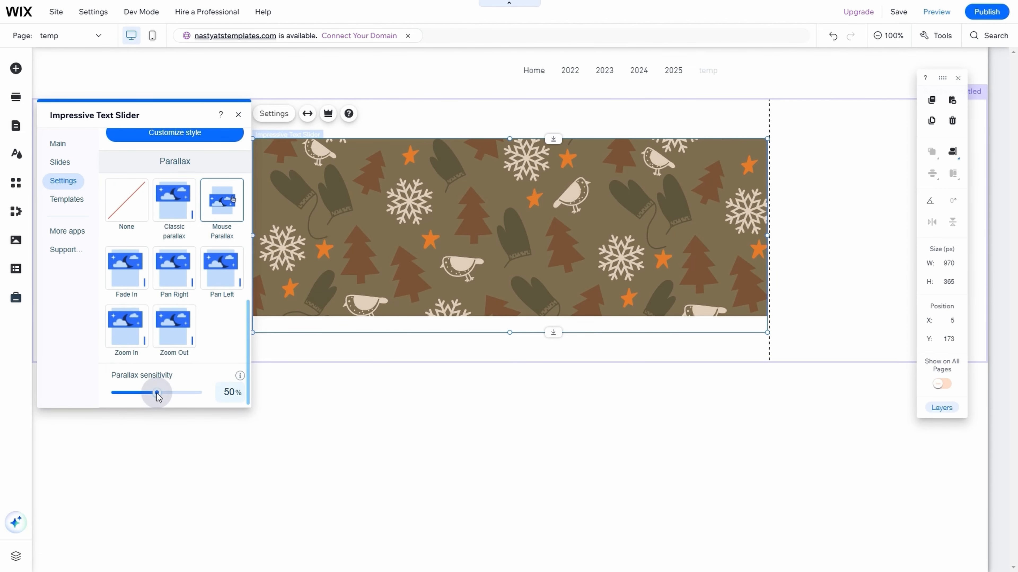
{"action": "left_click", "coordinate": [238, 115]}
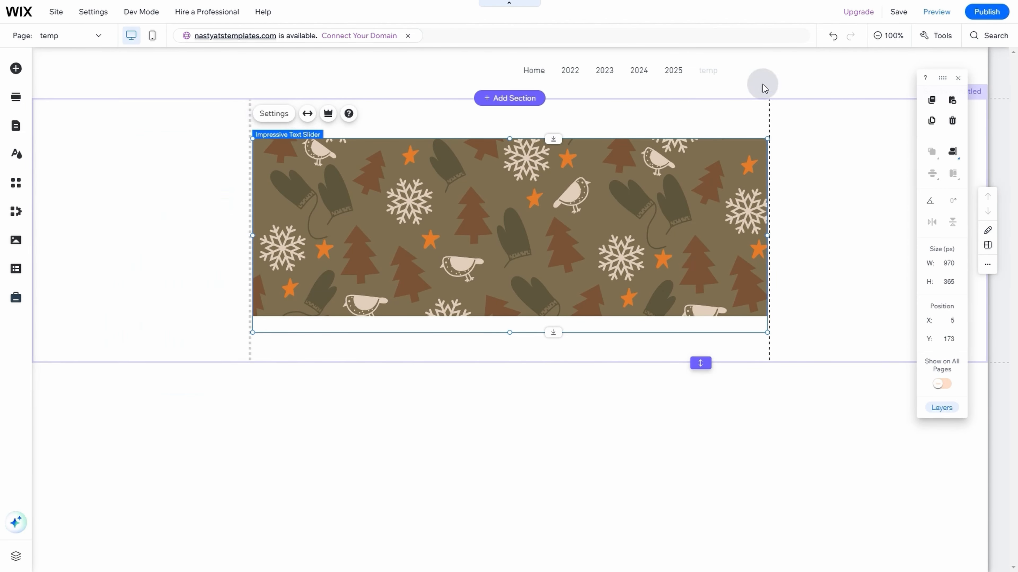
- Save the site changes without publishing and open the site preview
{"action": "left_click", "coordinate": [906, 16]}
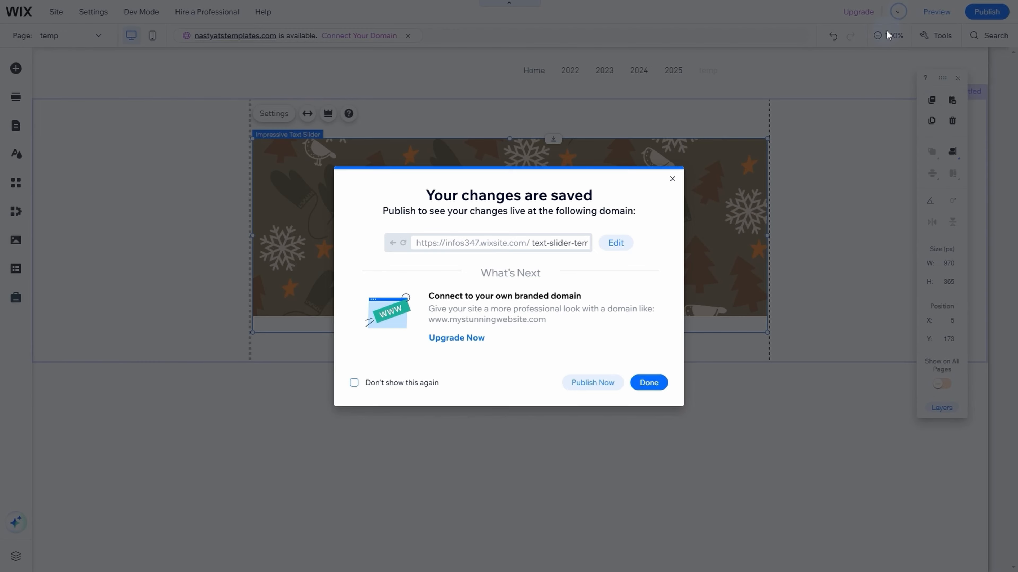
{"action": "left_click", "coordinate": [651, 380]}
{"action": "left_click", "coordinate": [936, 12]}
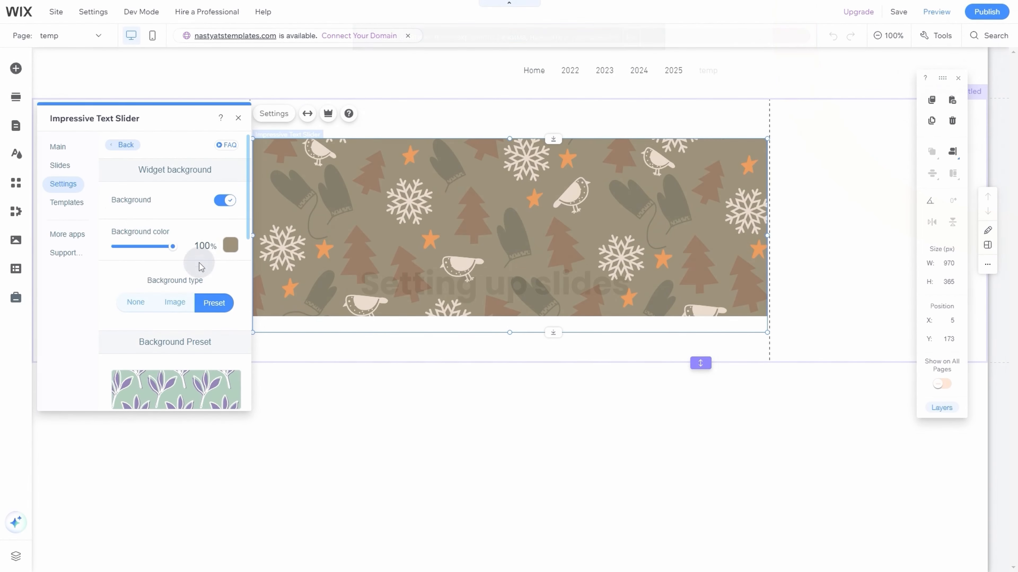
- Open the existing slide of the text slider for editing
{"action": "left_click", "coordinate": [59, 165]}
{"action": "left_click", "coordinate": [238, 173]}
{"action": "left_click", "coordinate": [195, 166]}
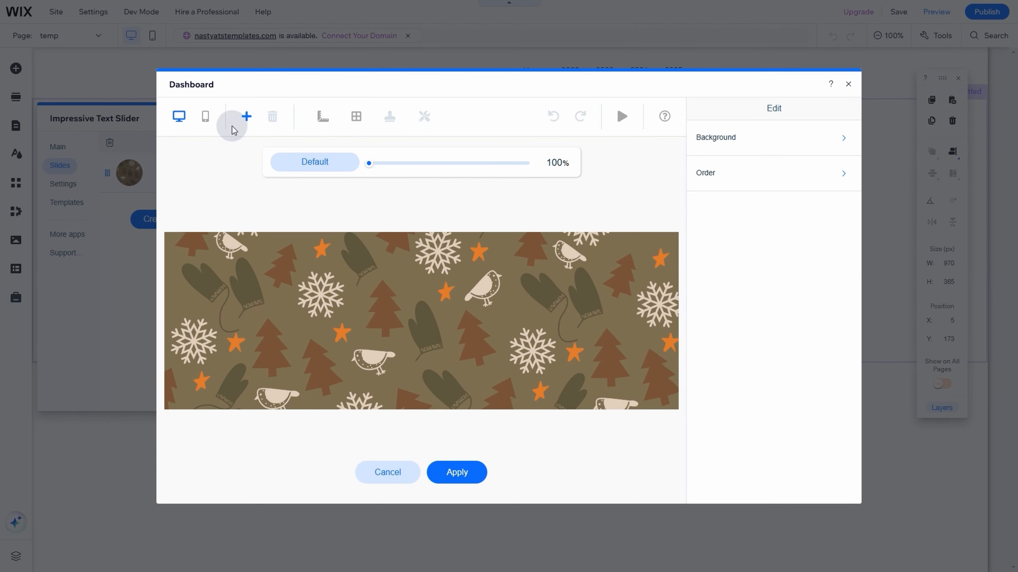
- Add a box to the slide and enlarge it to about 439 by 439 px over the slide's middle
{"action": "left_click", "coordinate": [245, 117]}
{"action": "left_click_drag", "start_coordinate": [271, 198], "coordinate": [388, 281]}
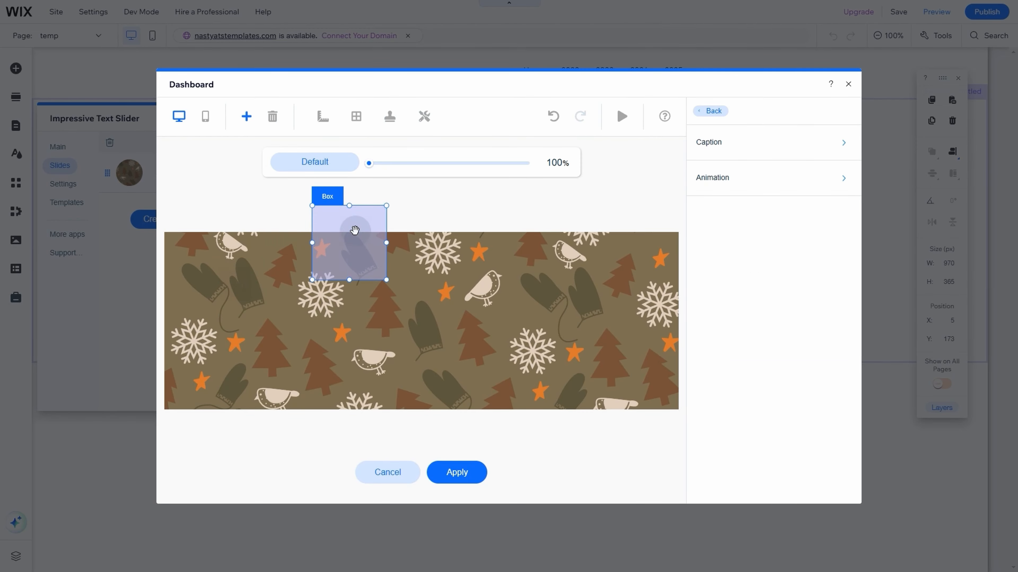
{"action": "left_click_drag", "start_coordinate": [443, 329], "coordinate": [582, 439]}
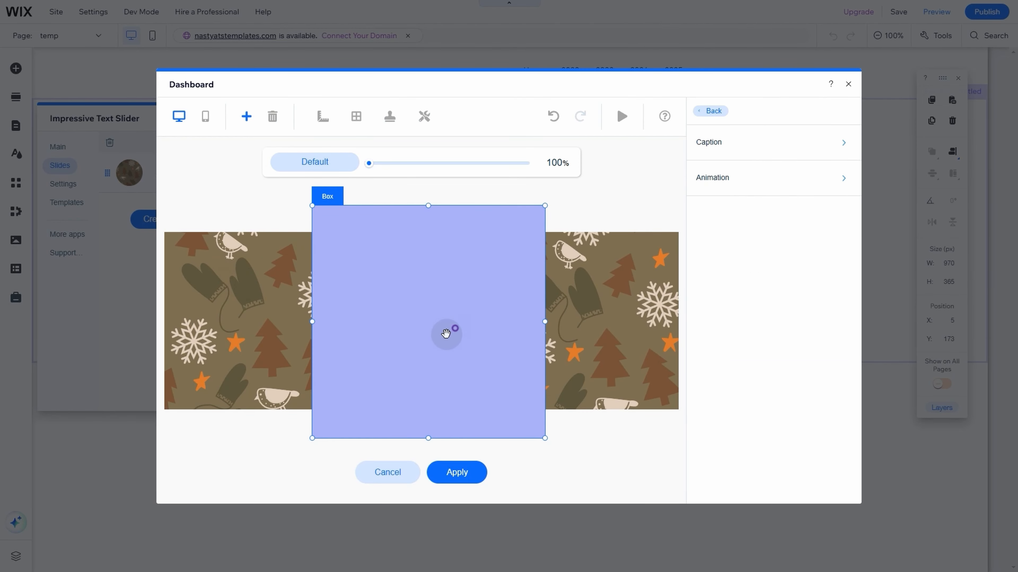
{"action": "left_click_drag", "start_coordinate": [446, 334], "coordinate": [443, 339]}
- Set the box's background color to dark brown #504631
{"action": "left_click", "coordinate": [784, 151]}
{"action": "left_click", "coordinate": [774, 162]}
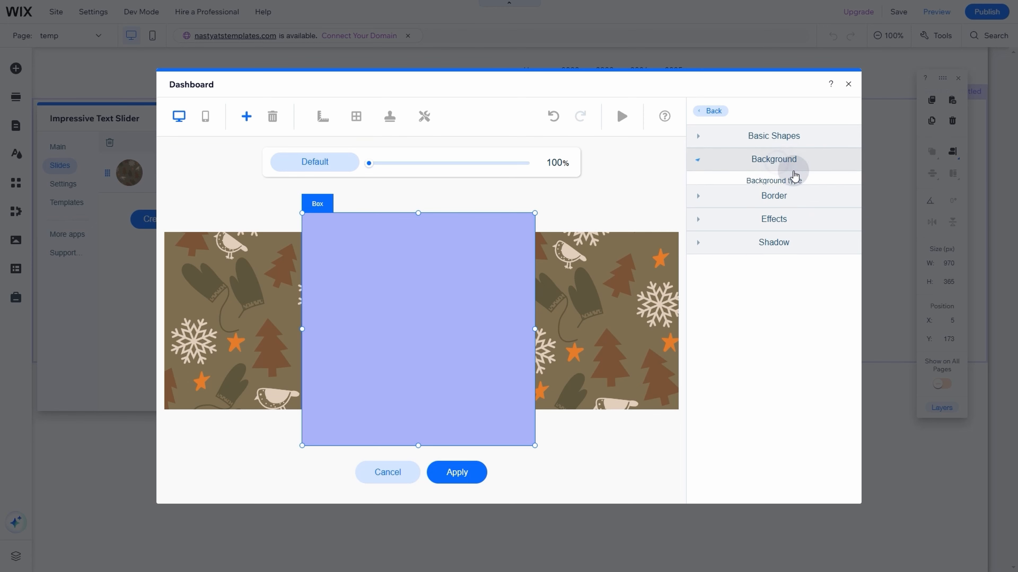
{"action": "left_click", "coordinate": [840, 240]}
{"action": "scroll", "coordinate": [801, 432], "scroll_direction": "down", "scroll_amount": 3}
{"action": "left_click", "coordinate": [820, 432]}
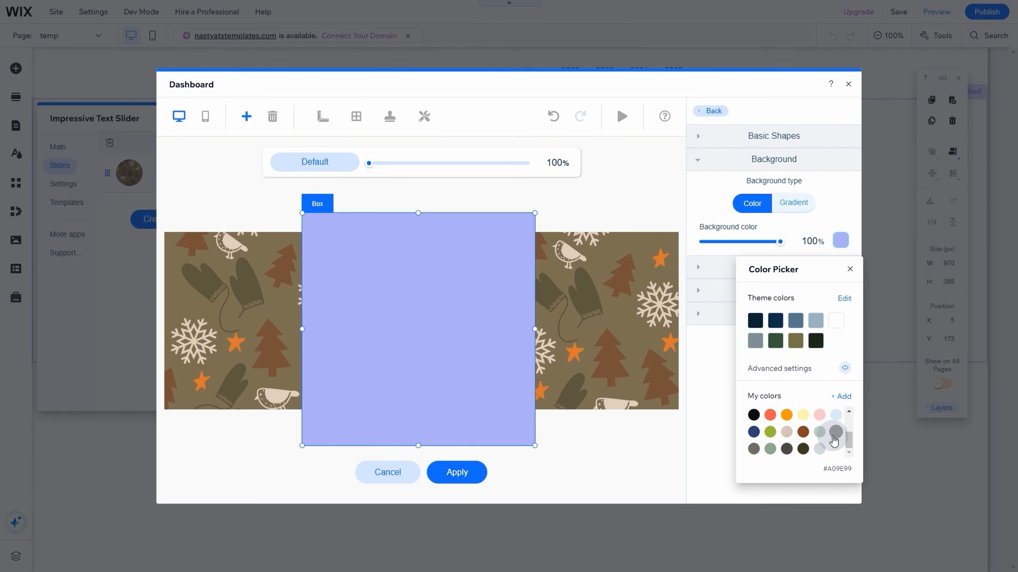
{"action": "scroll", "coordinate": [835, 448], "scroll_direction": "up", "scroll_amount": 5}
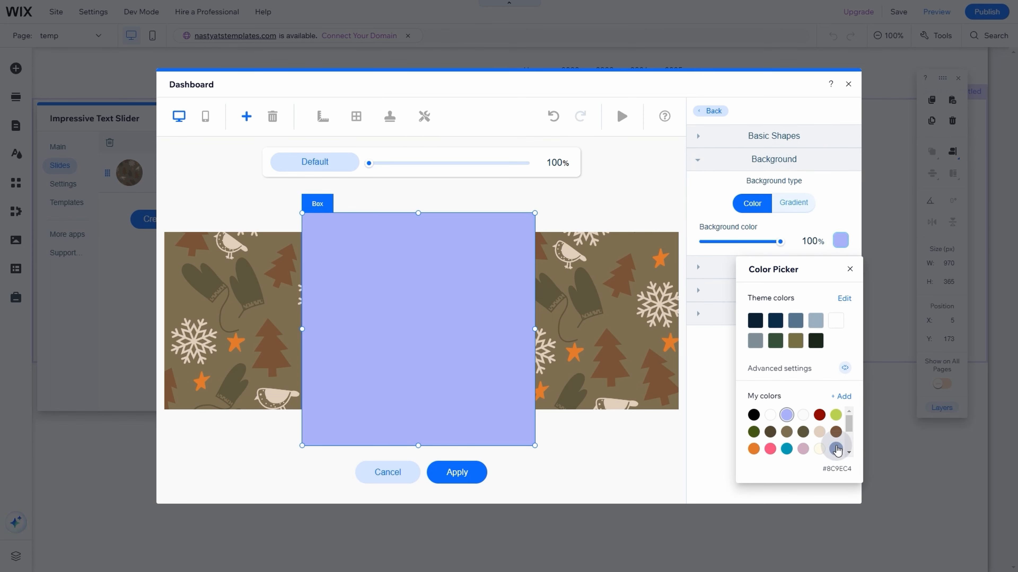
{"action": "left_click", "coordinate": [769, 431]}
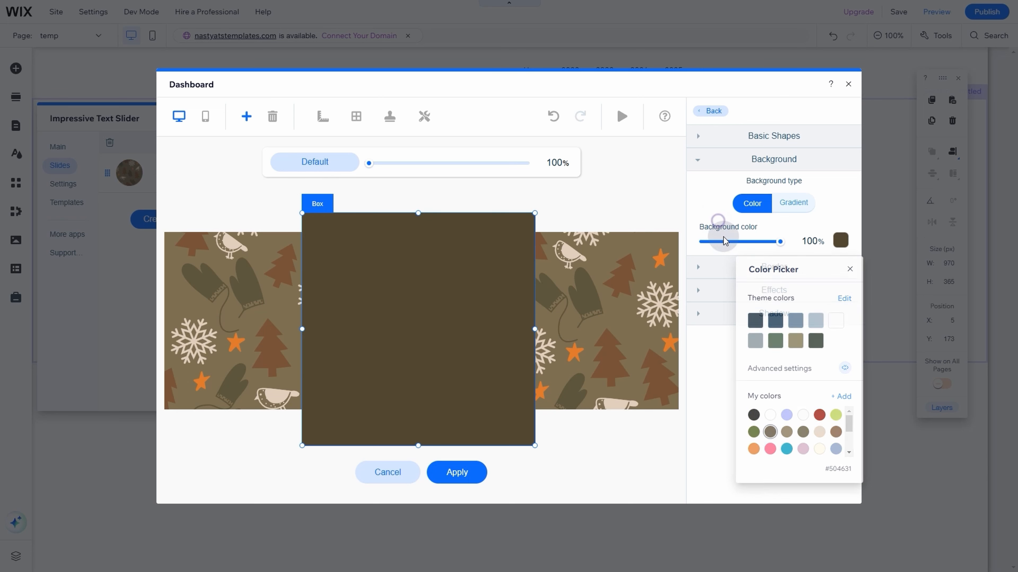
- Round all corners of the box with a 999 px radius to make it a circle
{"action": "left_click", "coordinate": [727, 266]}
{"action": "left_click", "coordinate": [727, 266]}
{"action": "left_click", "coordinate": [761, 457]}
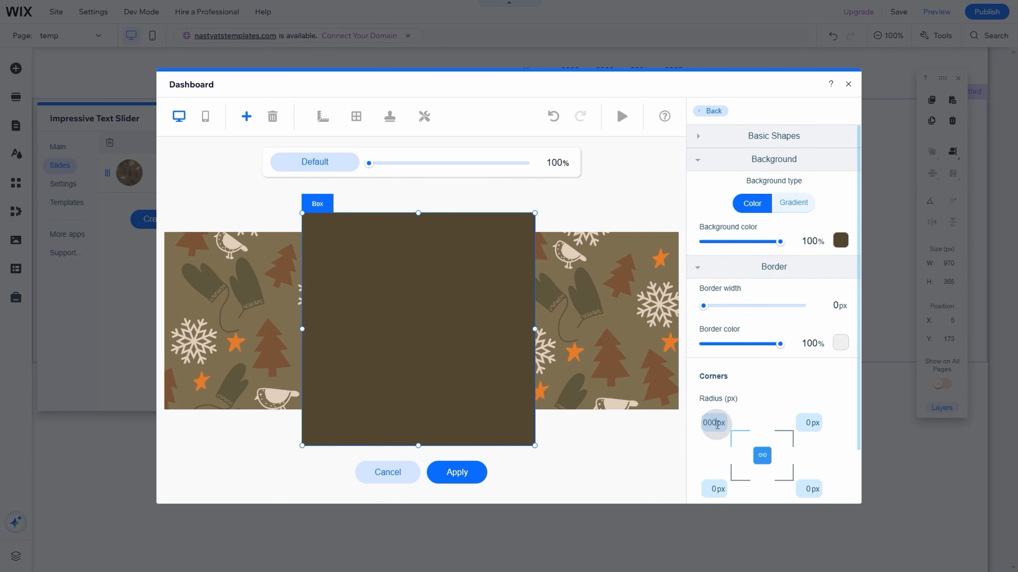
{"action": "key", "text": "Return"}
- Align the circle to the slide's center horizontally and vertically
{"action": "left_click", "coordinate": [419, 112]}
{"action": "left_click", "coordinate": [640, 261]}
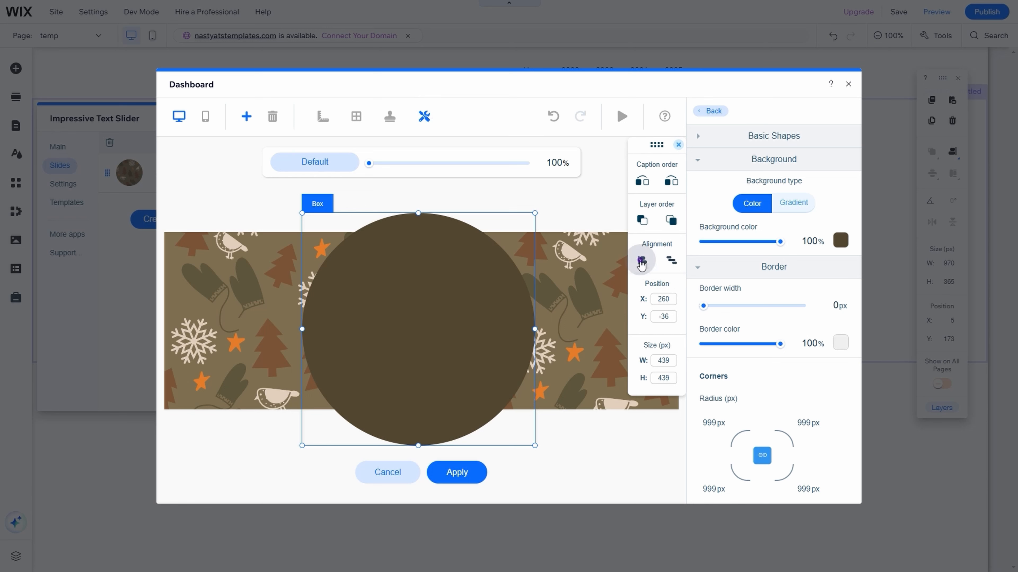
{"action": "left_click", "coordinate": [652, 261]}
{"action": "left_click", "coordinate": [652, 282]}
{"action": "left_click", "coordinate": [590, 196]}
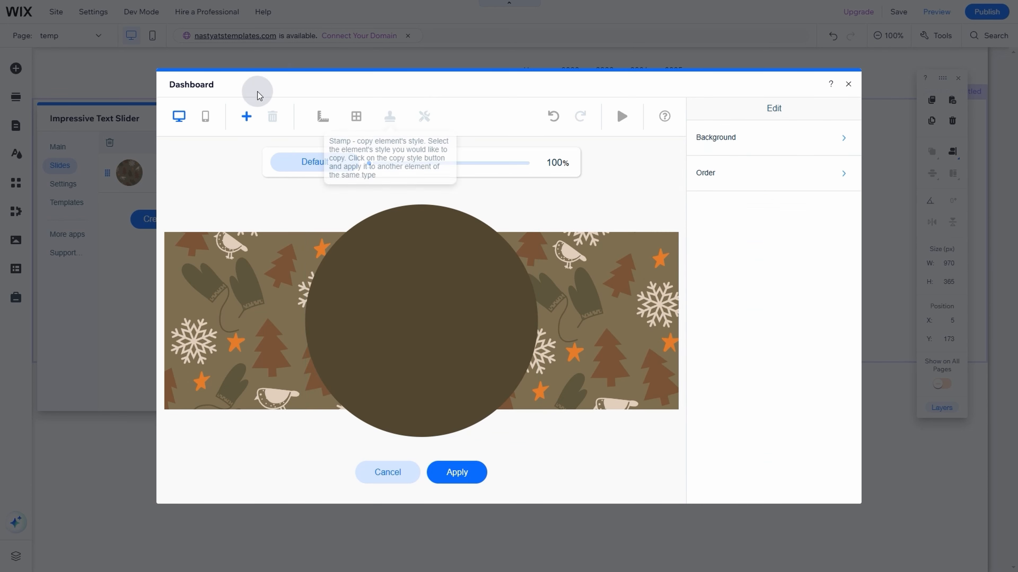
- Add a text caption to the slide reading "The Cozy Forest Cabin"
{"action": "left_click", "coordinate": [246, 116]}
{"action": "left_click", "coordinate": [261, 147]}
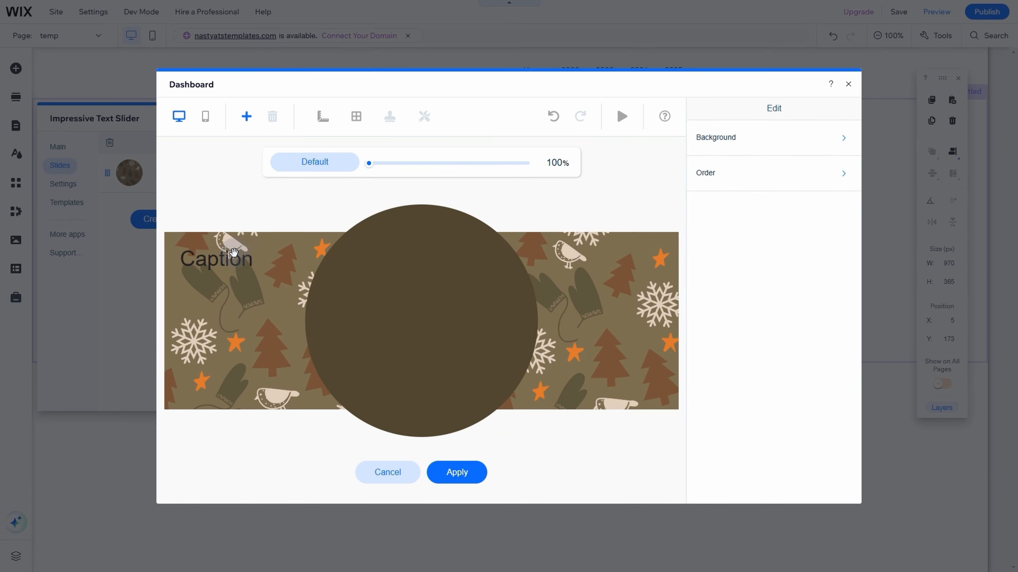
{"action": "left_click_drag", "start_coordinate": [234, 252], "coordinate": [234, 272]}
{"action": "double_click", "coordinate": [235, 273]}
{"action": "type", "text": "The Cozy Forest Cabin"}
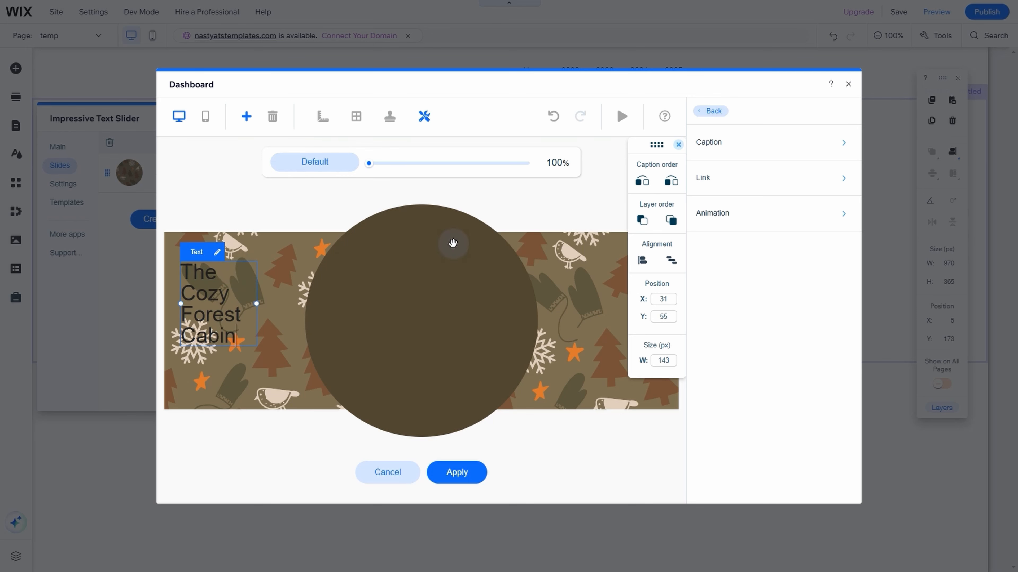
- Change the caption's font family to Marcellus
{"action": "left_click", "coordinate": [778, 143]}
{"action": "left_click", "coordinate": [777, 169]}
{"action": "left_click", "coordinate": [751, 257]}
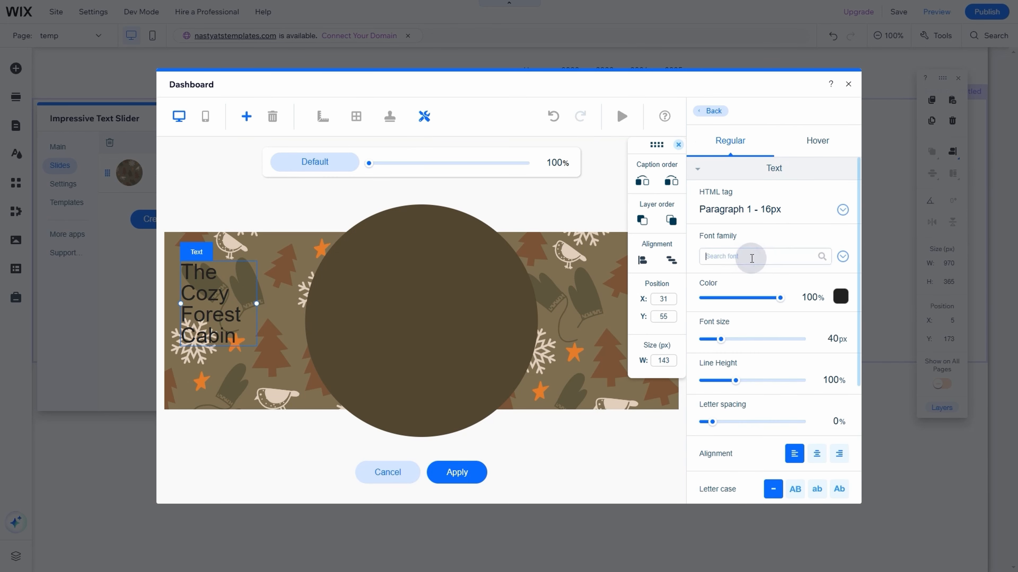
{"action": "type", "text": "mar"}
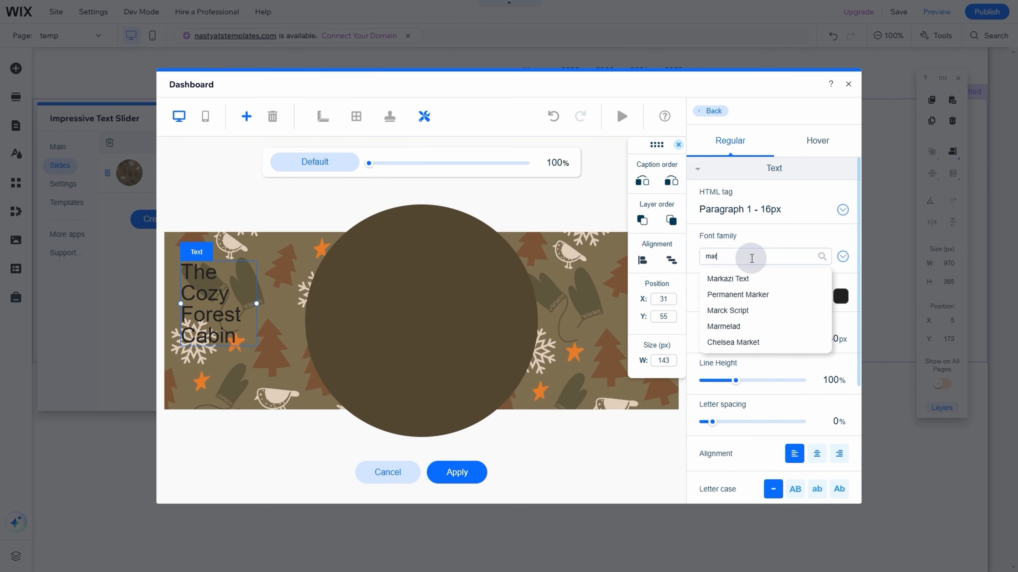
{"action": "type", "text": "c"}
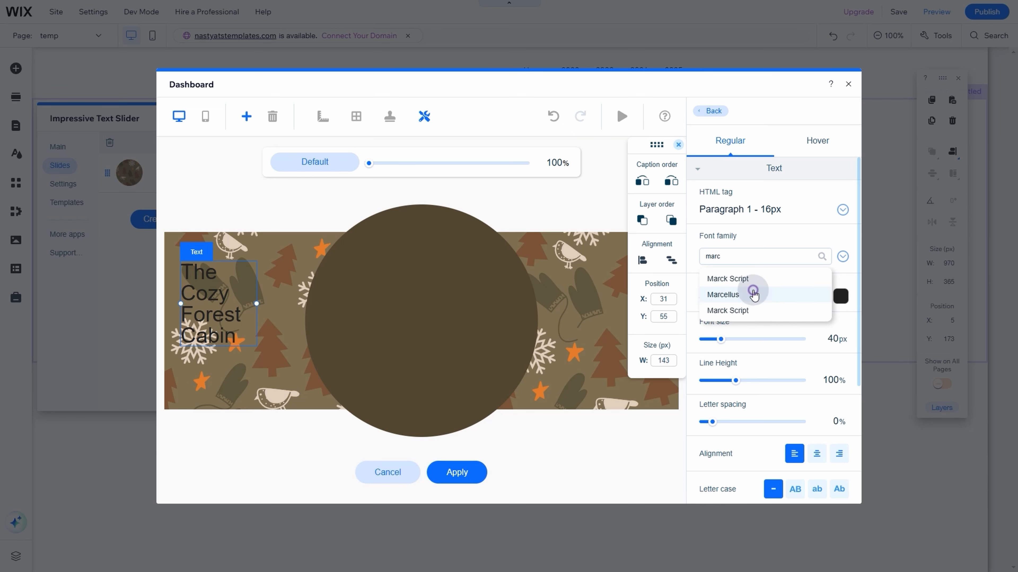
{"action": "left_click", "coordinate": [745, 295]}
- Format the caption as white, 50 px, center-aligned uppercase text
{"action": "left_click", "coordinate": [840, 297]}
{"action": "left_click", "coordinate": [850, 286]}
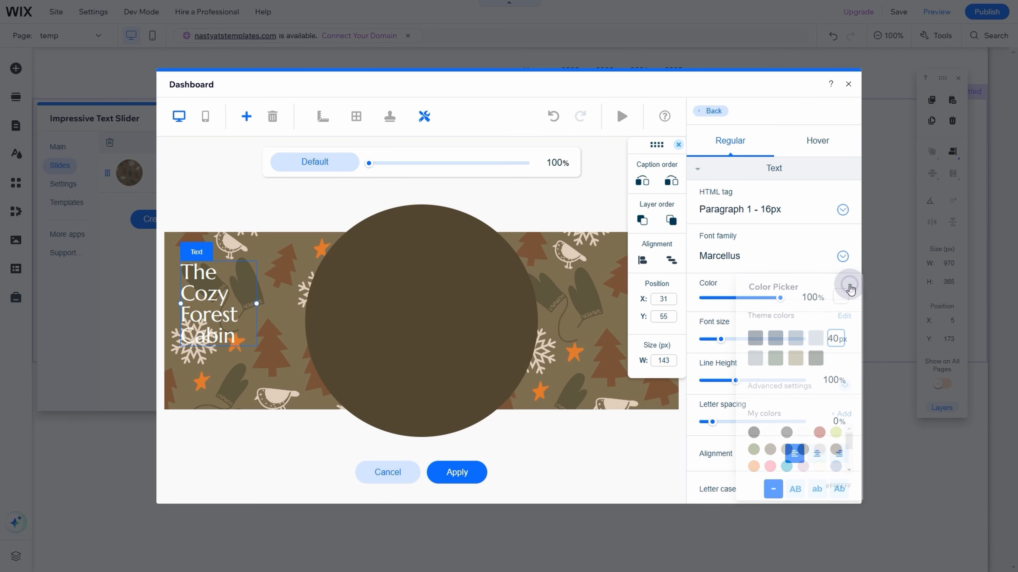
{"action": "left_click_drag", "start_coordinate": [720, 341], "coordinate": [725, 340]}
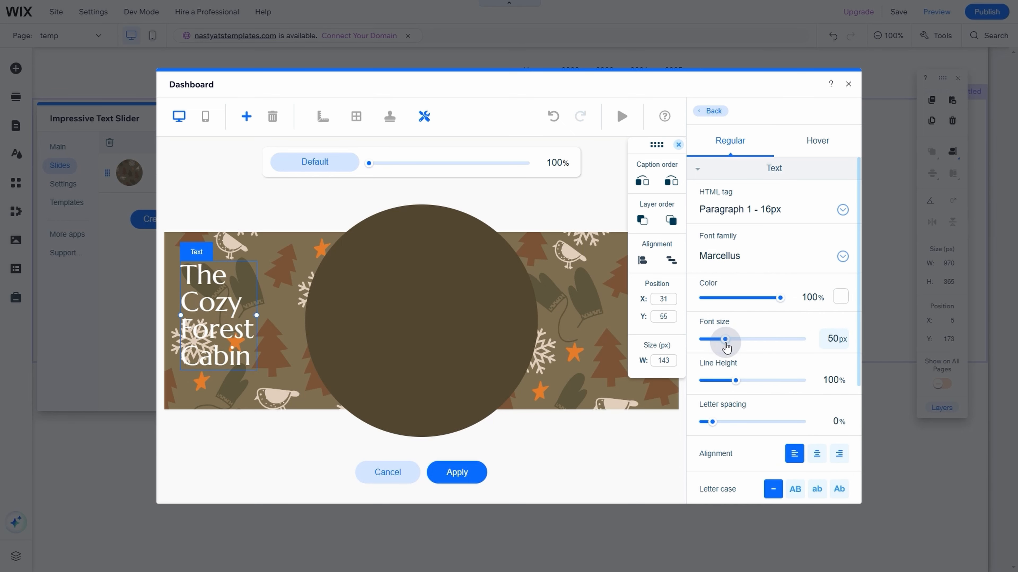
{"action": "left_click", "coordinate": [817, 453]}
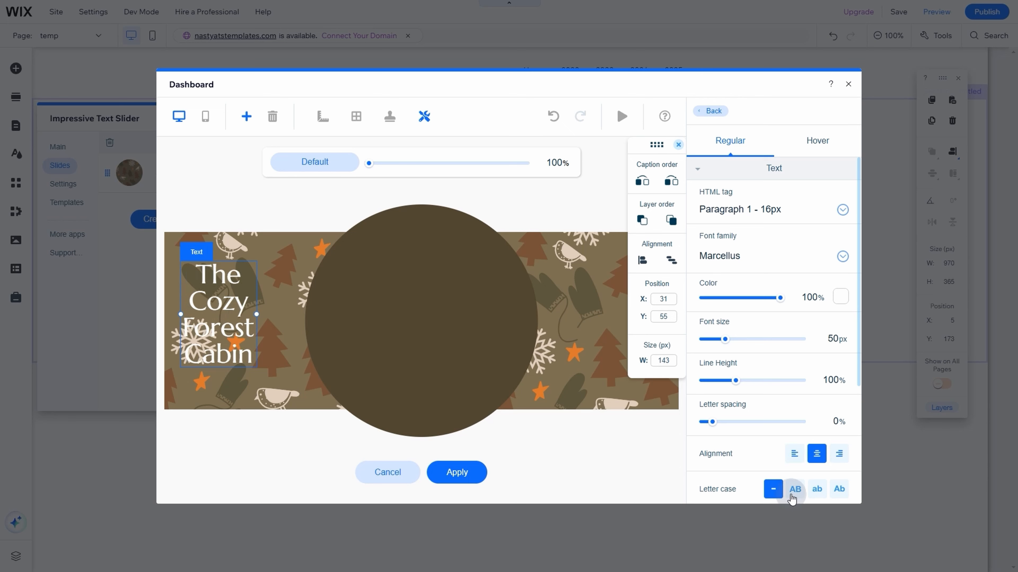
{"action": "left_click", "coordinate": [794, 489]}
- Widen the caption to about 367 px and place it in the circle's upper half with 125% line height
{"action": "left_click_drag", "start_coordinate": [256, 340], "coordinate": [374, 341]}
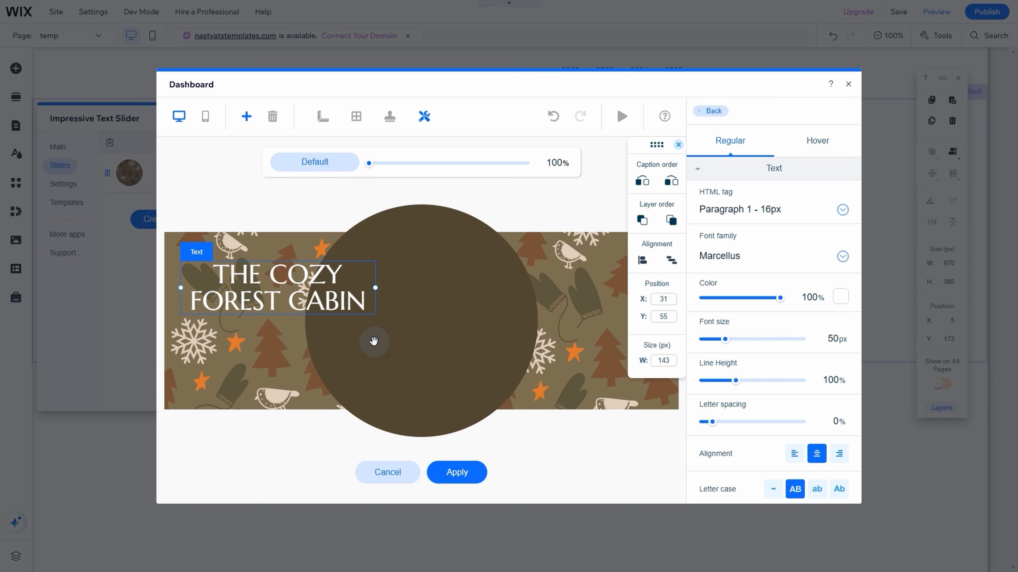
{"action": "left_click_drag", "start_coordinate": [259, 285], "coordinate": [404, 295]}
{"action": "left_click_drag", "start_coordinate": [738, 383], "coordinate": [753, 386]}
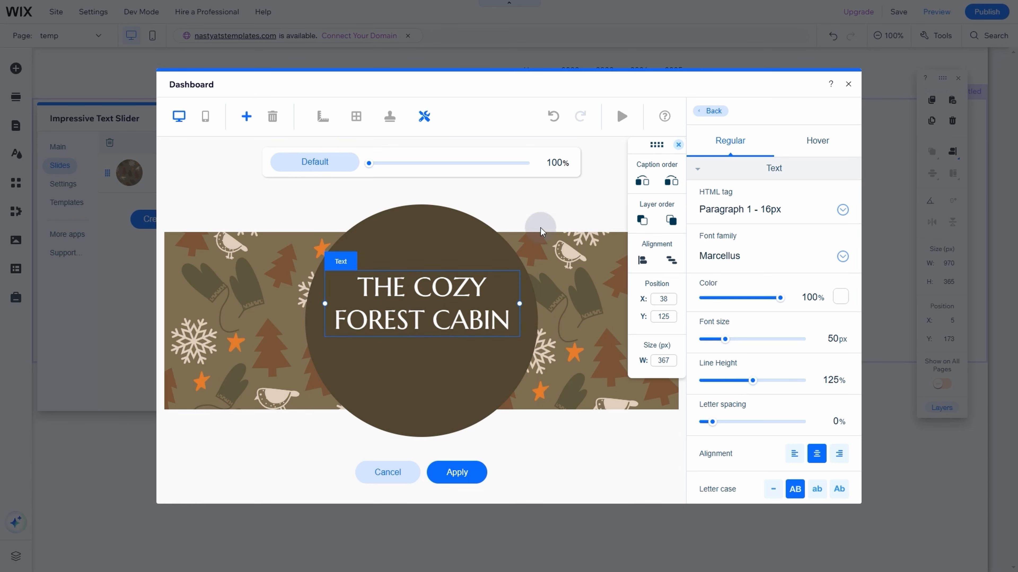
{"action": "left_click", "coordinate": [537, 203]}
- Add a button to the slide over the pattern beside the circle and set its text colour to orange
{"action": "left_click", "coordinate": [245, 117]}
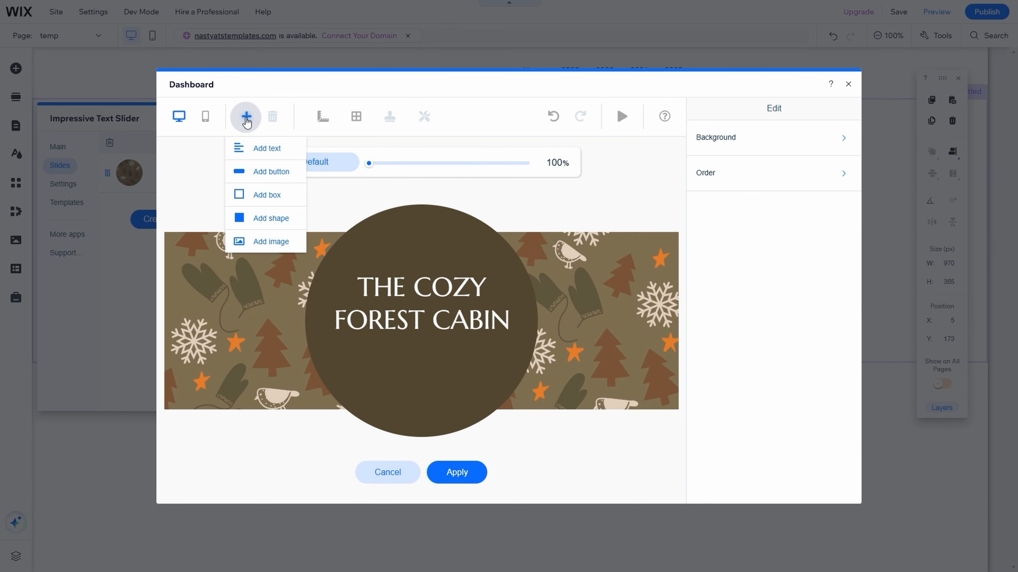
{"action": "left_click", "coordinate": [258, 166]}
{"action": "left_click", "coordinate": [220, 295]}
{"action": "left_click_drag", "start_coordinate": [219, 295], "coordinate": [219, 294]}
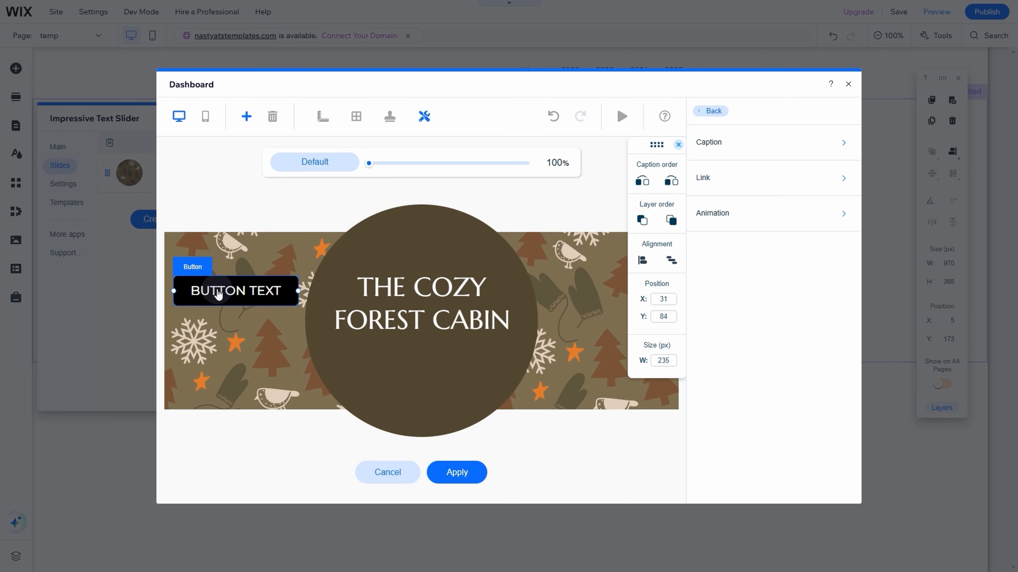
{"action": "left_click", "coordinate": [766, 141]}
{"action": "left_click", "coordinate": [766, 168]}
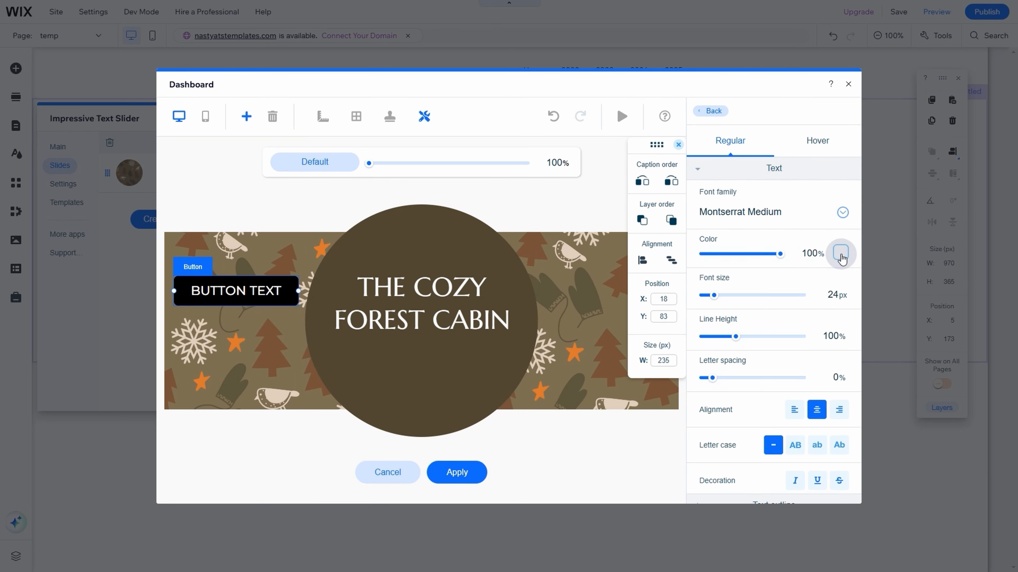
{"action": "left_click", "coordinate": [840, 252]}
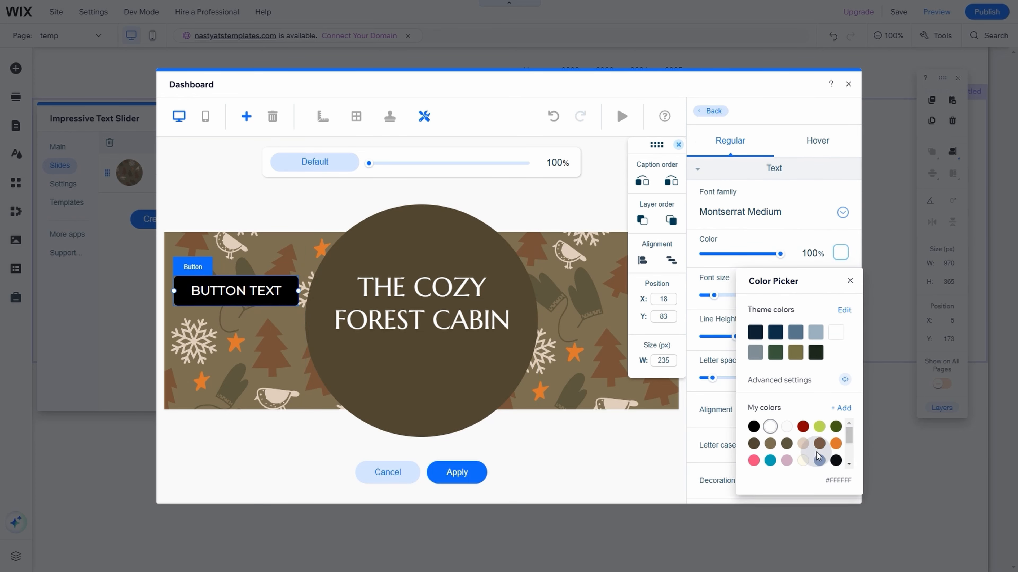
{"action": "left_click", "coordinate": [849, 281]}
- Enable the button icon and use the Facebook "f" icon, found by searching the icon library for "fa"
{"action": "scroll", "coordinate": [726, 369], "scroll_direction": "down", "scroll_amount": 4}
{"action": "left_click", "coordinate": [766, 416]}
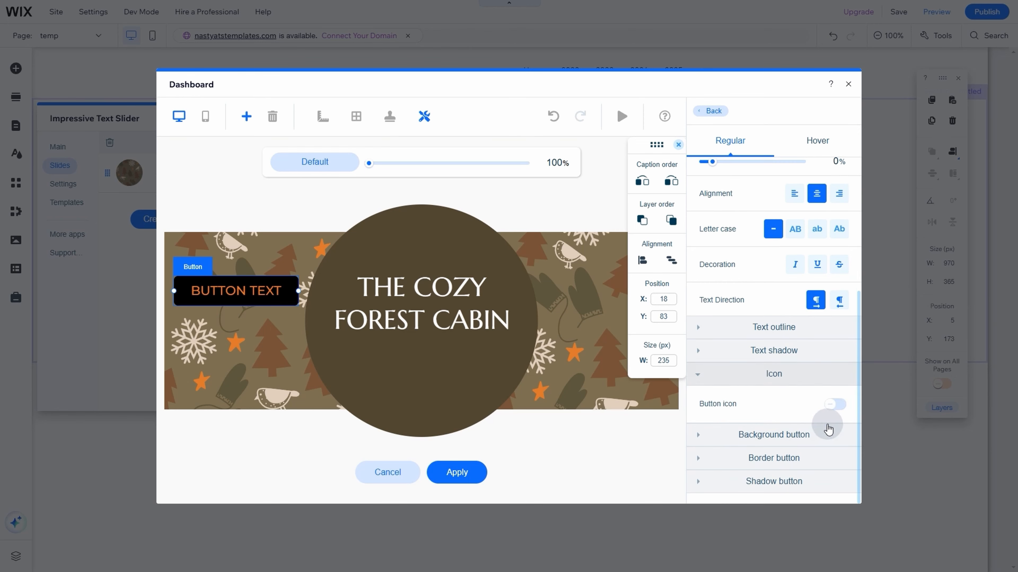
{"action": "left_click", "coordinate": [831, 400]}
{"action": "scroll", "coordinate": [806, 381], "scroll_direction": "down", "scroll_amount": 3}
{"action": "left_click", "coordinate": [840, 336]}
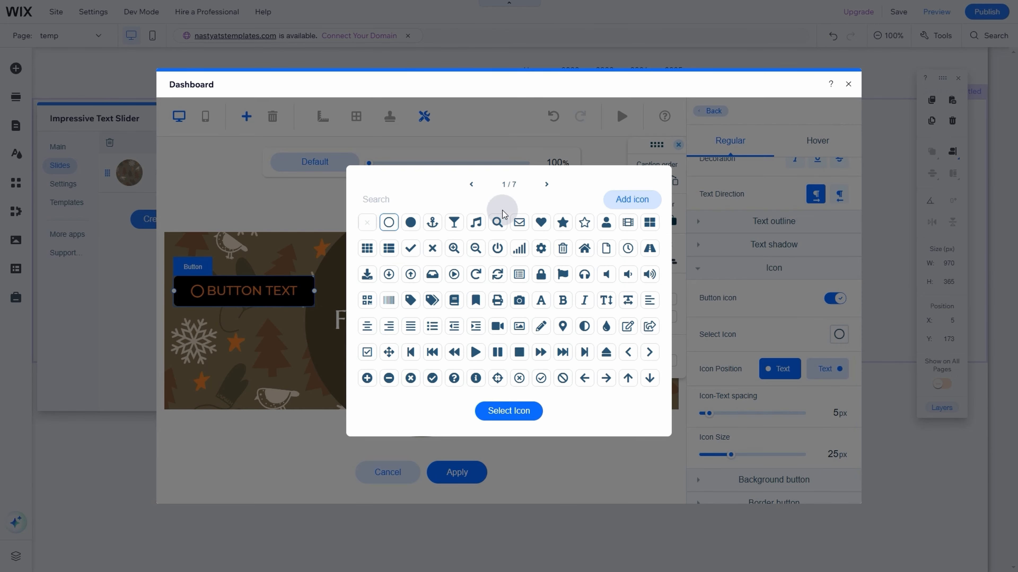
{"action": "left_click", "coordinate": [468, 203]}
{"action": "type", "text": "fa"}
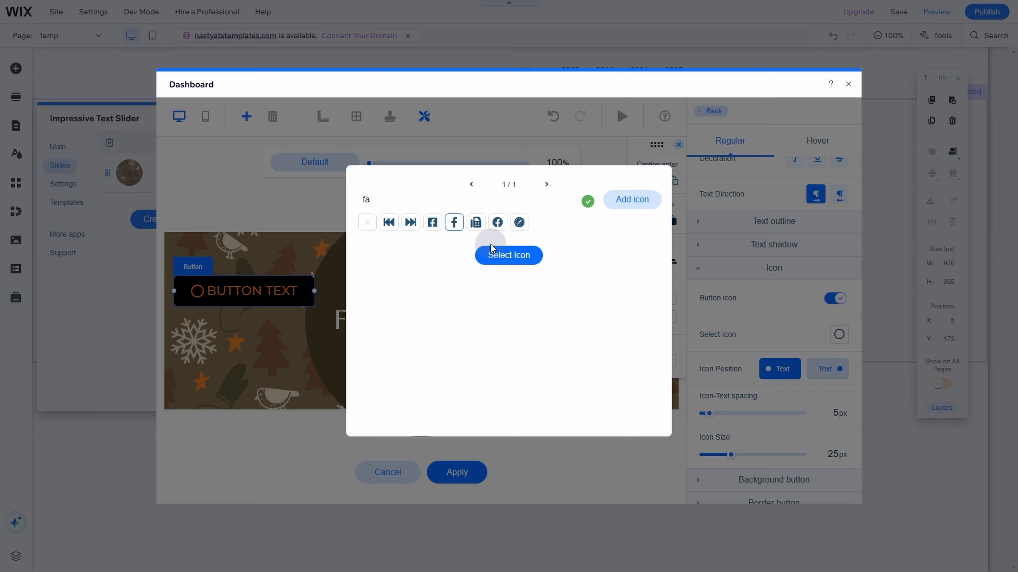
{"action": "left_click", "coordinate": [496, 255]}
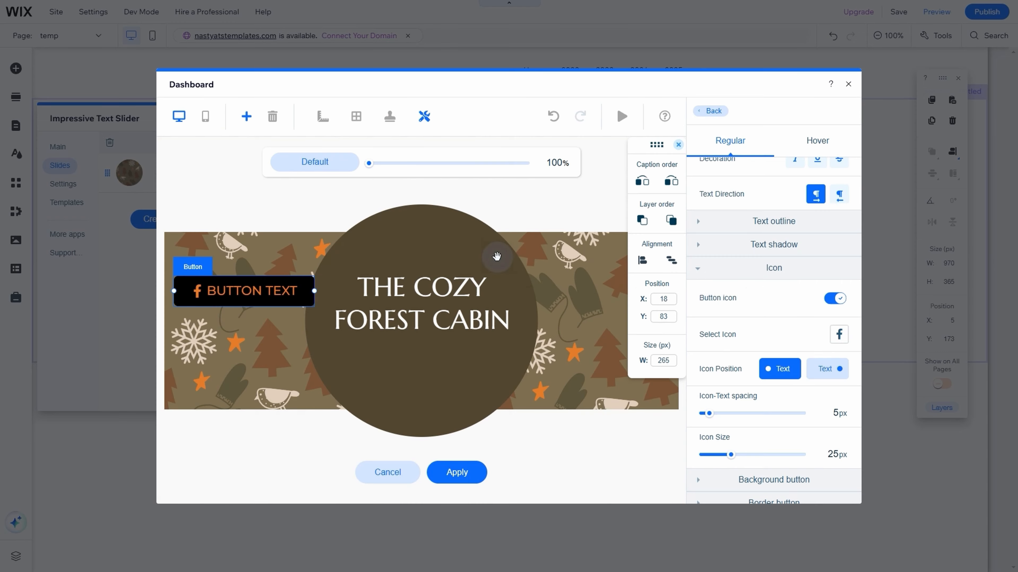
- Remove the button's label so only the Facebook icon remains, and narrow the button to about 63 px
{"action": "double_click", "coordinate": [253, 290]}
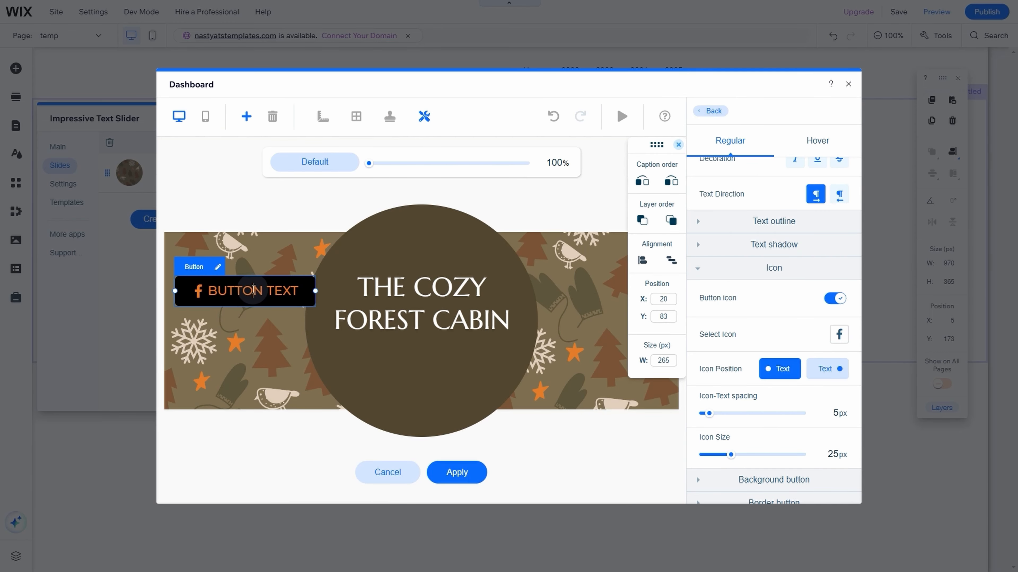
{"action": "left_click", "coordinate": [274, 292]}
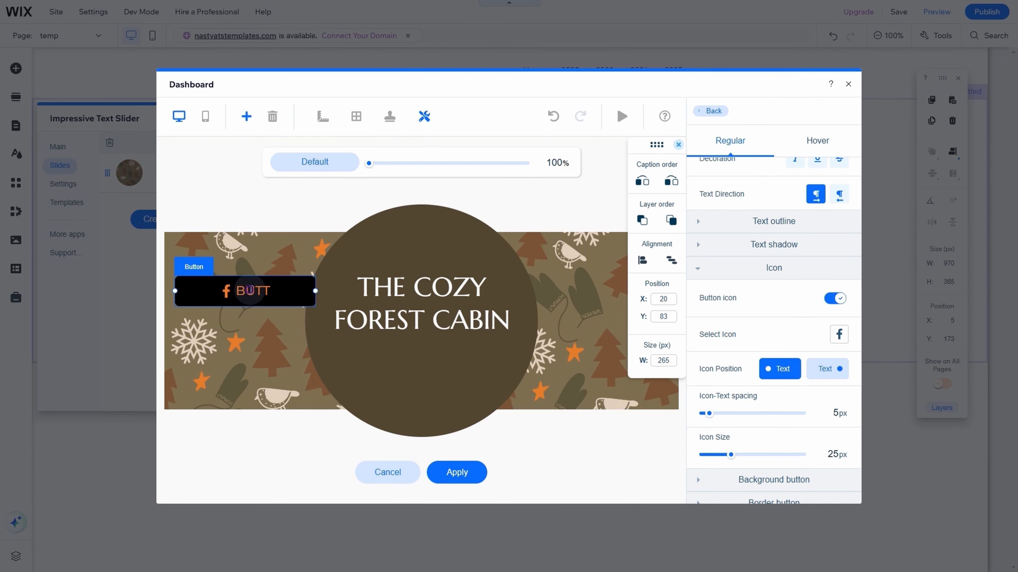
{"action": "left_click", "coordinate": [272, 252]}
{"action": "left_click", "coordinate": [299, 291]}
{"action": "left_click_drag", "start_coordinate": [316, 292], "coordinate": [210, 295]}
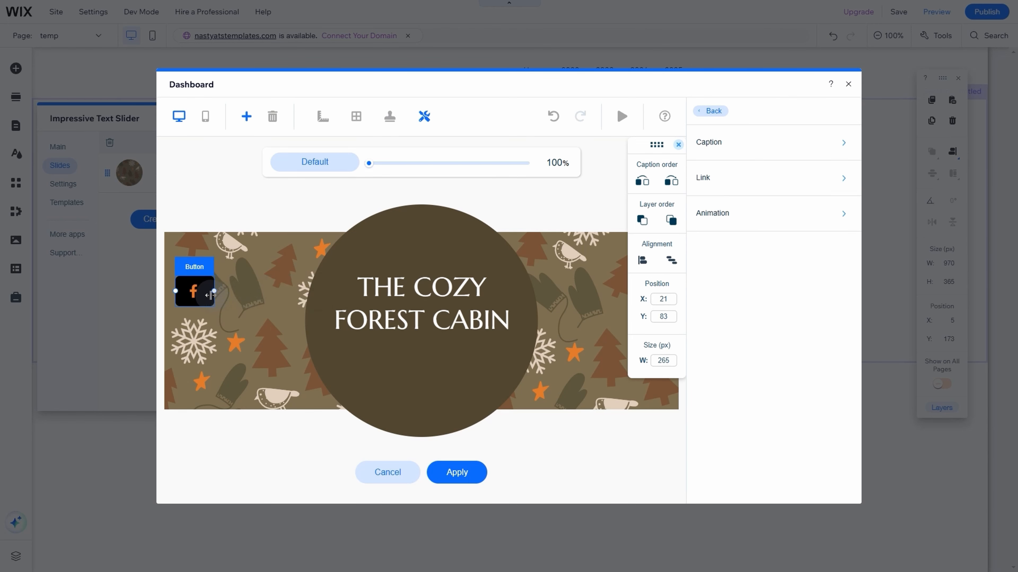
- Set the button's background opacity to 0% and its border width to 0 px
{"action": "left_click", "coordinate": [786, 139]}
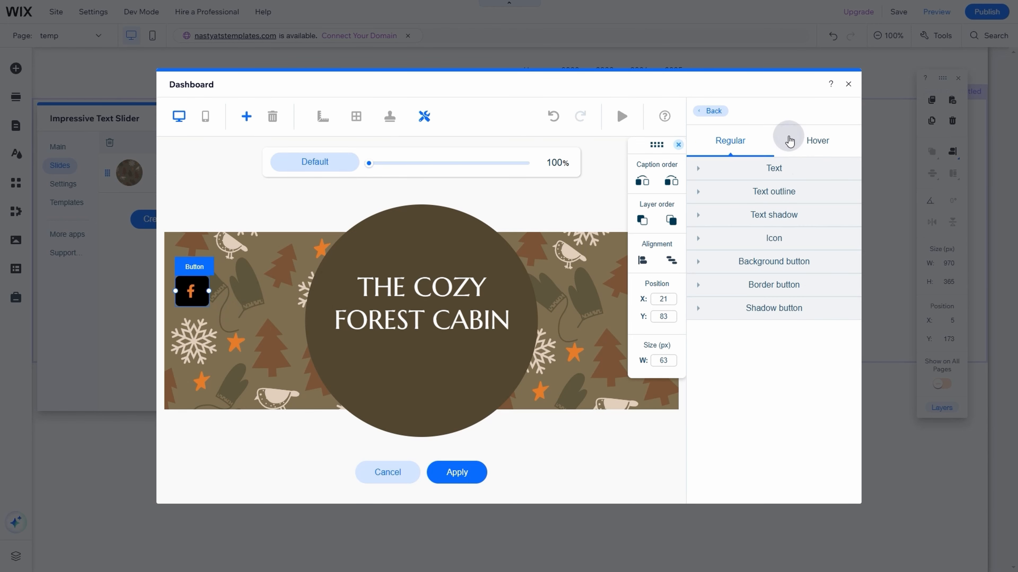
{"action": "left_click", "coordinate": [819, 285]}
{"action": "left_click", "coordinate": [804, 259]}
{"action": "left_click", "coordinate": [728, 300]}
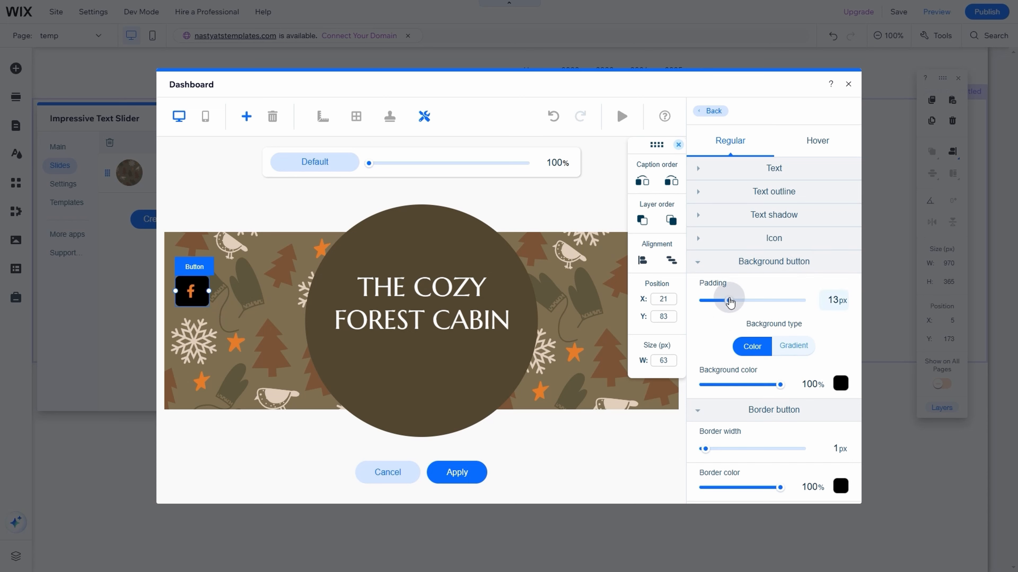
{"action": "left_click_drag", "start_coordinate": [780, 385], "coordinate": [694, 384]}
{"action": "scroll", "coordinate": [755, 379], "scroll_direction": "down", "scroll_amount": 2}
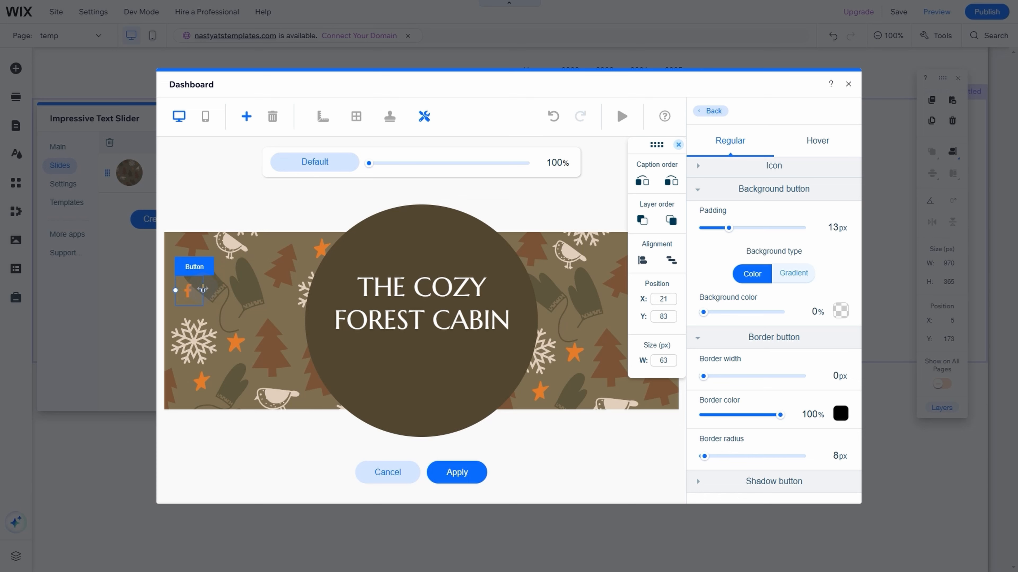
- Enable the button's hover state with white text, 0% background and border opacity, and the Sweep to left animation
{"action": "left_click", "coordinate": [814, 137]}
{"action": "left_click", "coordinate": [834, 200]}
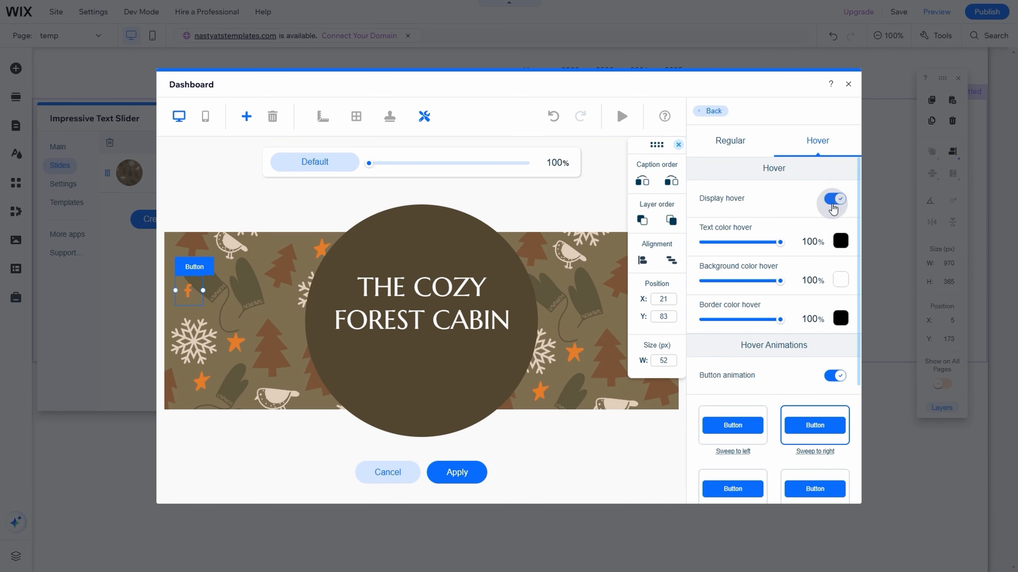
{"action": "left_click", "coordinate": [837, 246]}
{"action": "left_click", "coordinate": [835, 322]}
{"action": "left_click_drag", "start_coordinate": [780, 281], "coordinate": [698, 294]}
{"action": "left_click_drag", "start_coordinate": [779, 319], "coordinate": [702, 321]}
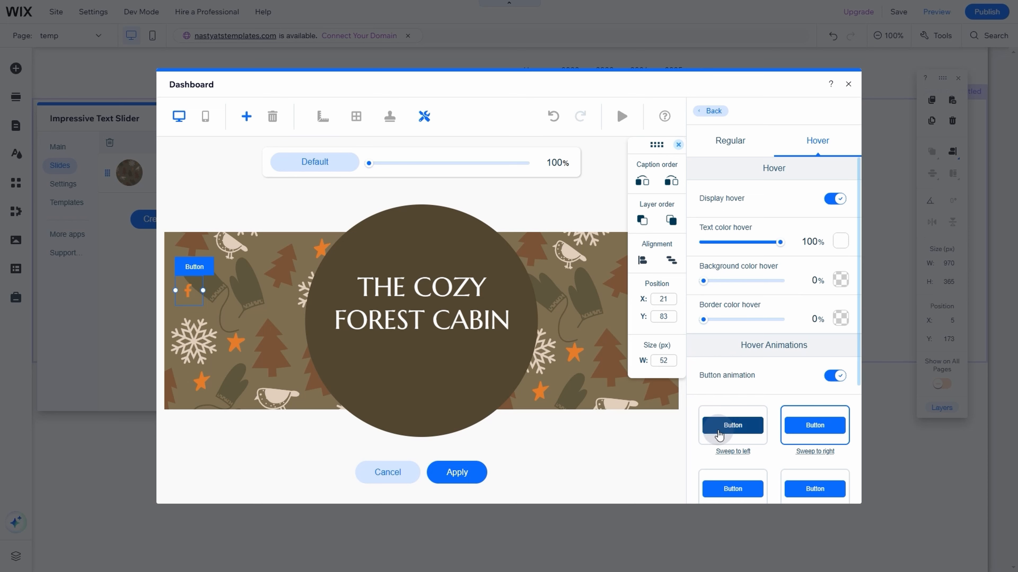
{"action": "left_click", "coordinate": [724, 420]}
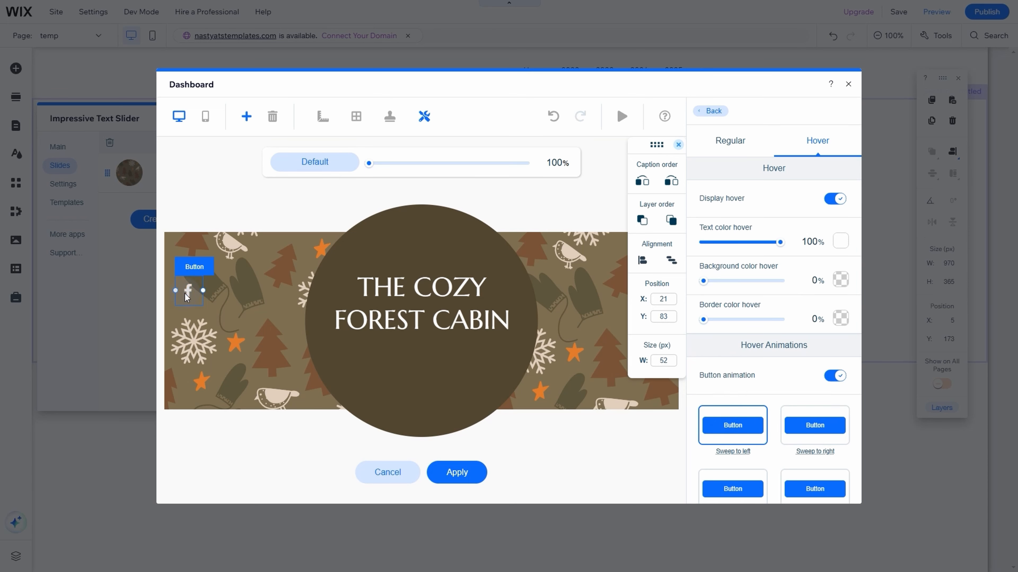
{"action": "left_click_drag", "start_coordinate": [187, 296], "coordinate": [364, 363]}
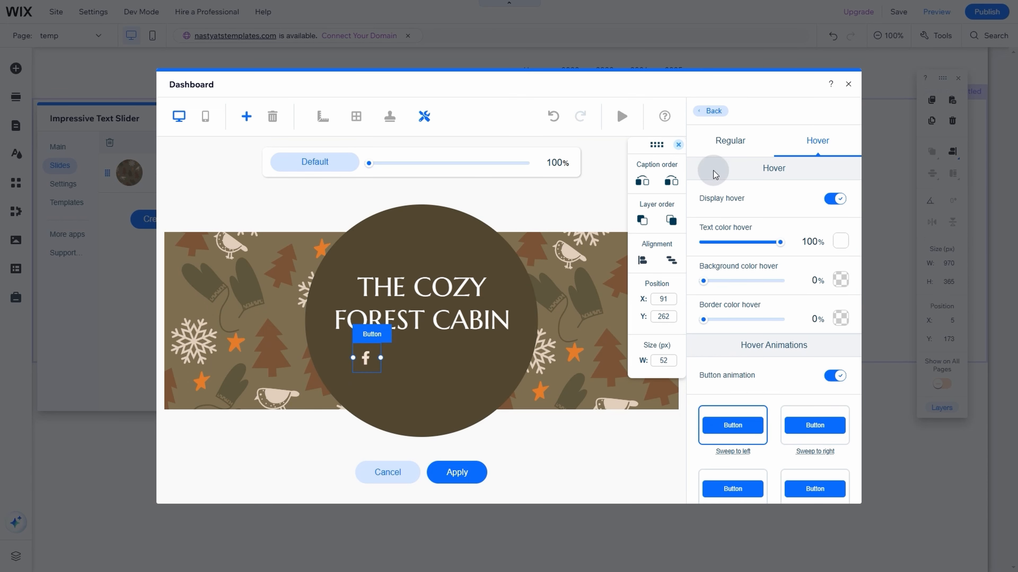
{"action": "left_click", "coordinate": [714, 110]}
{"action": "left_click", "coordinate": [738, 177]}
{"action": "left_click", "coordinate": [740, 189]}
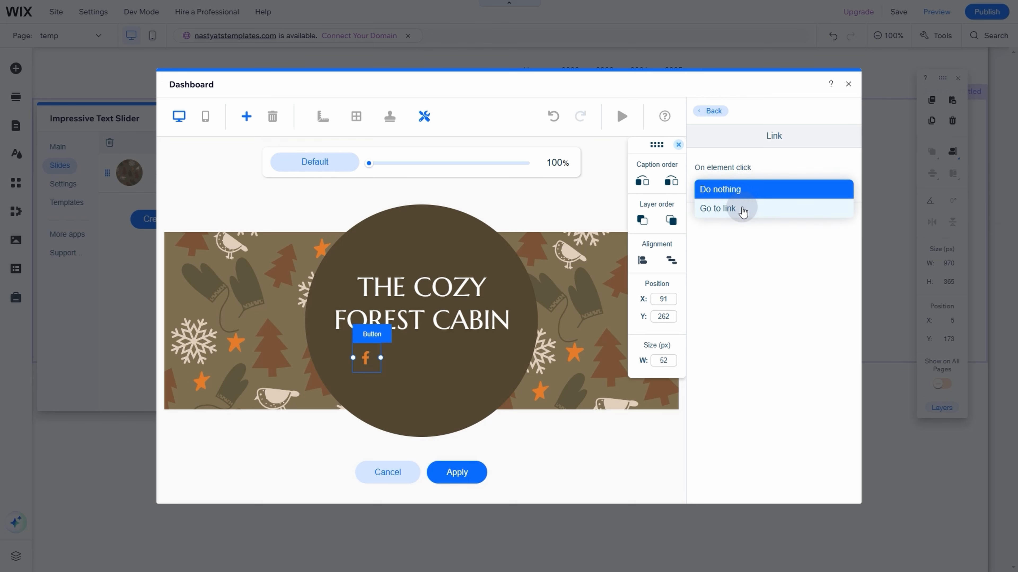
{"action": "left_click", "coordinate": [738, 207]}
{"action": "left_click", "coordinate": [738, 223]}
{"action": "left_click", "coordinate": [415, 215]}
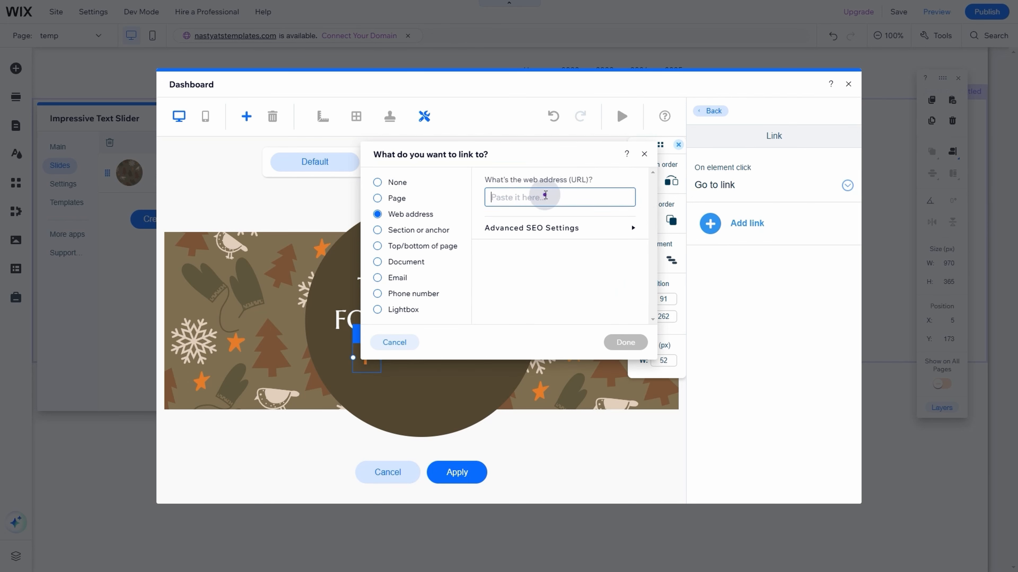
{"action": "type", "text": "https://www.facebook.com/"}
{"action": "left_click", "coordinate": [624, 343]}
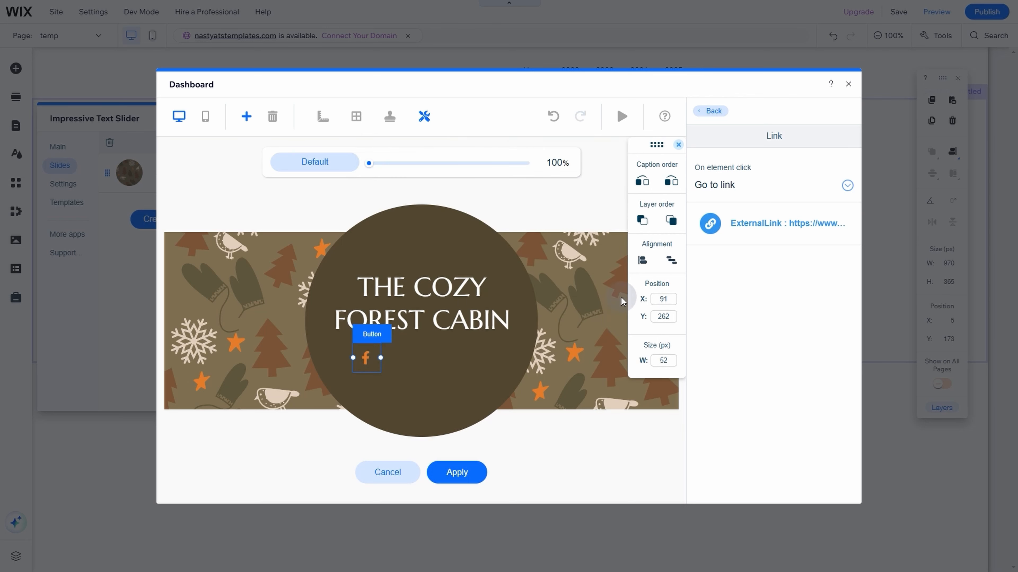
- Duplicate the Facebook button and place the copy beside it, centred in the circle below the title
{"action": "left_click_drag", "start_coordinate": [384, 363], "coordinate": [369, 364]}
{"action": "key", "text": "ctrl+v"}
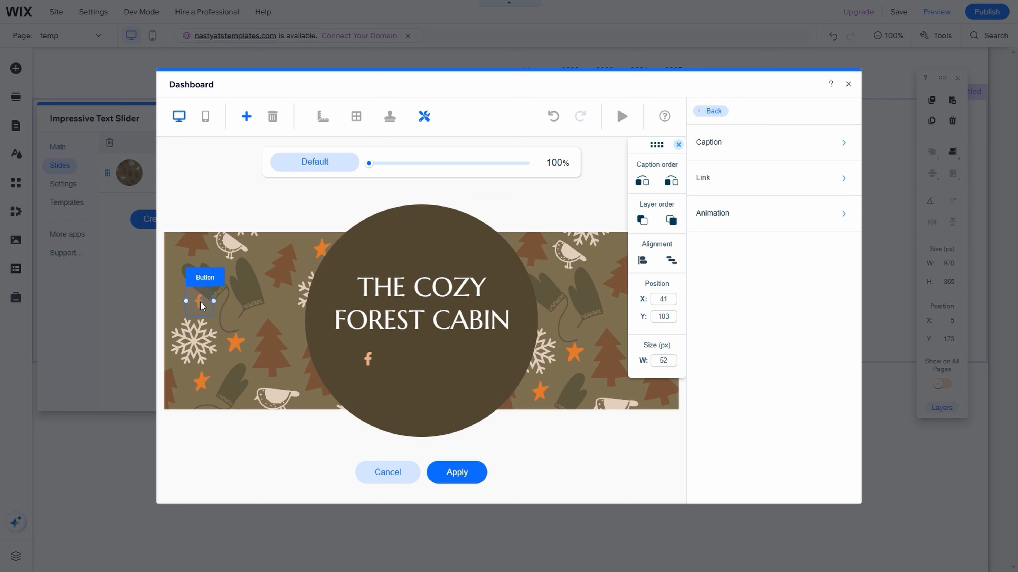
{"action": "left_click_drag", "start_coordinate": [204, 305], "coordinate": [422, 362]}
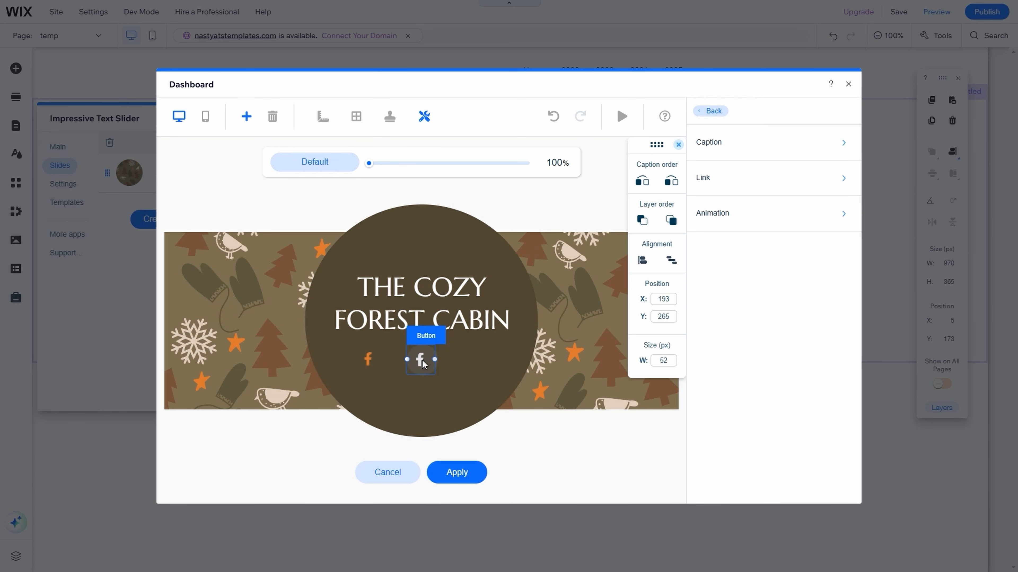
{"action": "left_click", "coordinate": [605, 205]}
{"action": "left_click", "coordinate": [563, 218]}
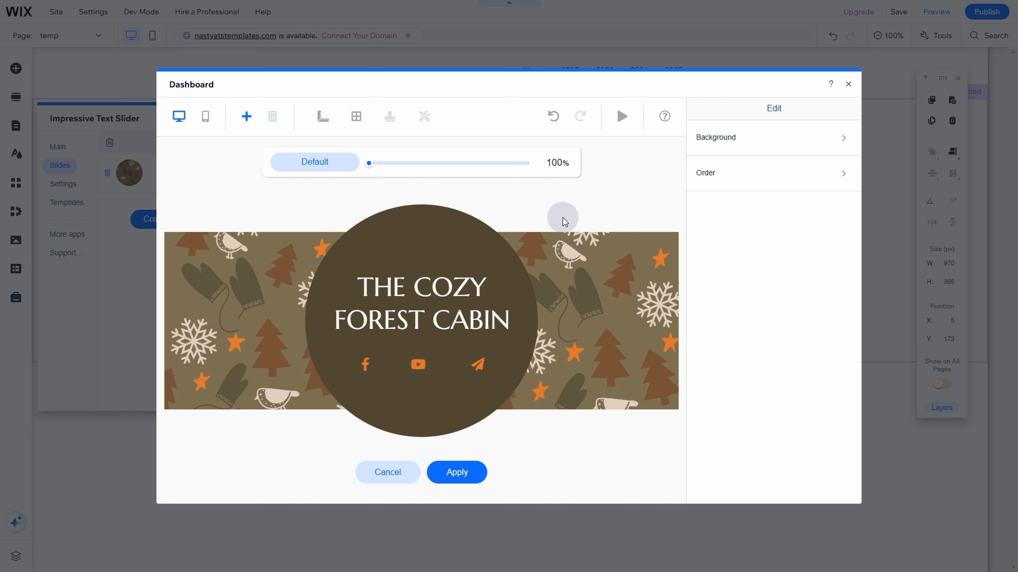
- Browse the circle's appearance animations, set its disappearance animation to Fade Out, and play the slide preview
{"action": "left_click", "coordinate": [454, 238]}
{"action": "left_click", "coordinate": [714, 188]}
{"action": "left_click", "coordinate": [809, 360]}
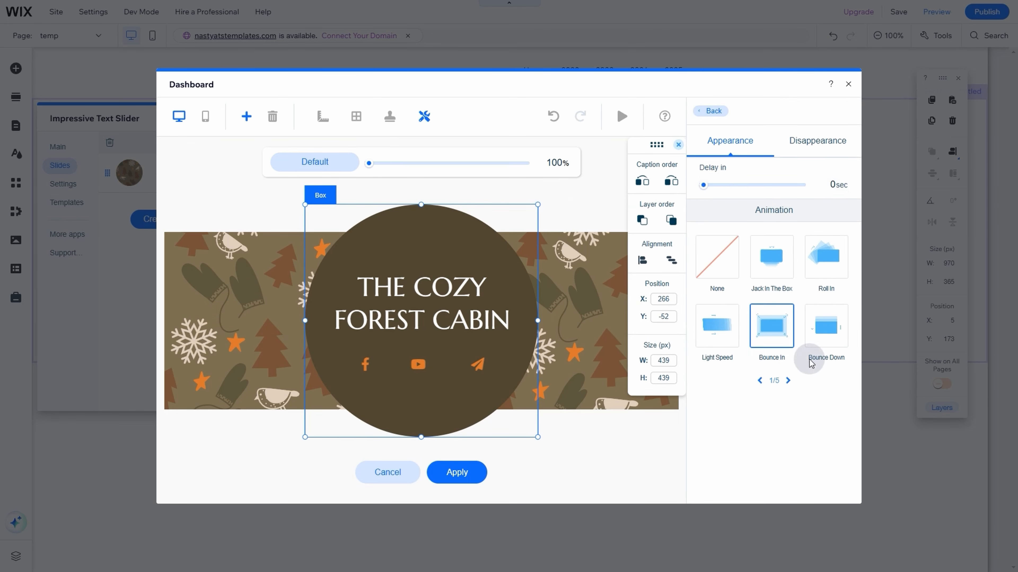
{"action": "left_click", "coordinate": [788, 380]}
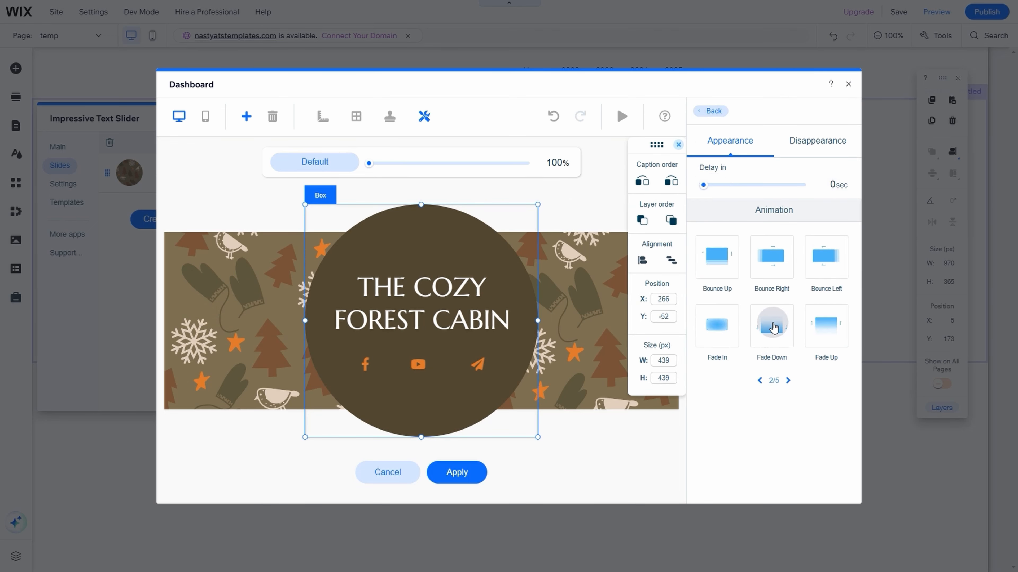
{"action": "left_click", "coordinate": [822, 137]}
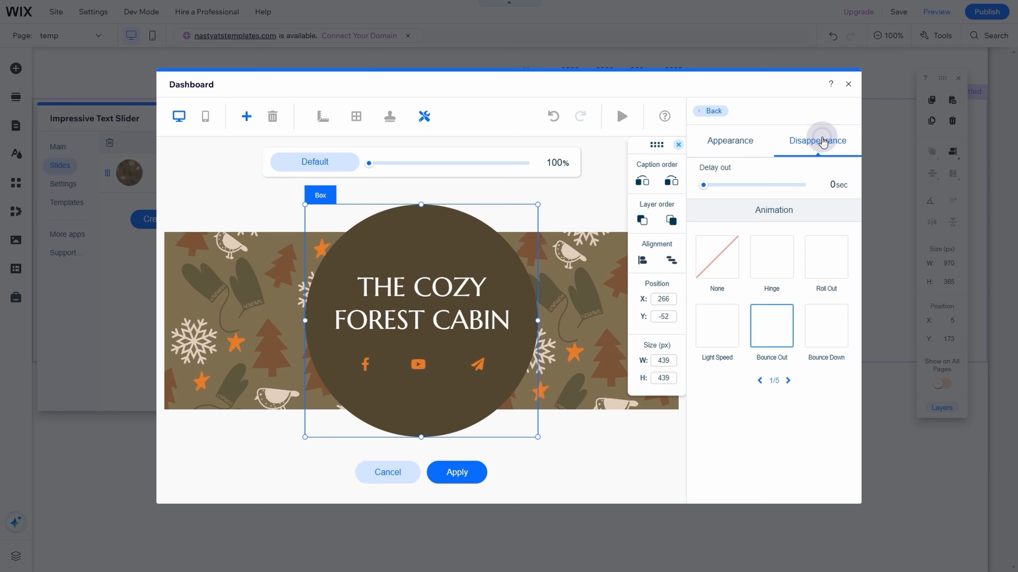
{"action": "left_click", "coordinate": [792, 334]}
{"action": "left_click", "coordinate": [788, 380]}
{"action": "left_click", "coordinate": [726, 334]}
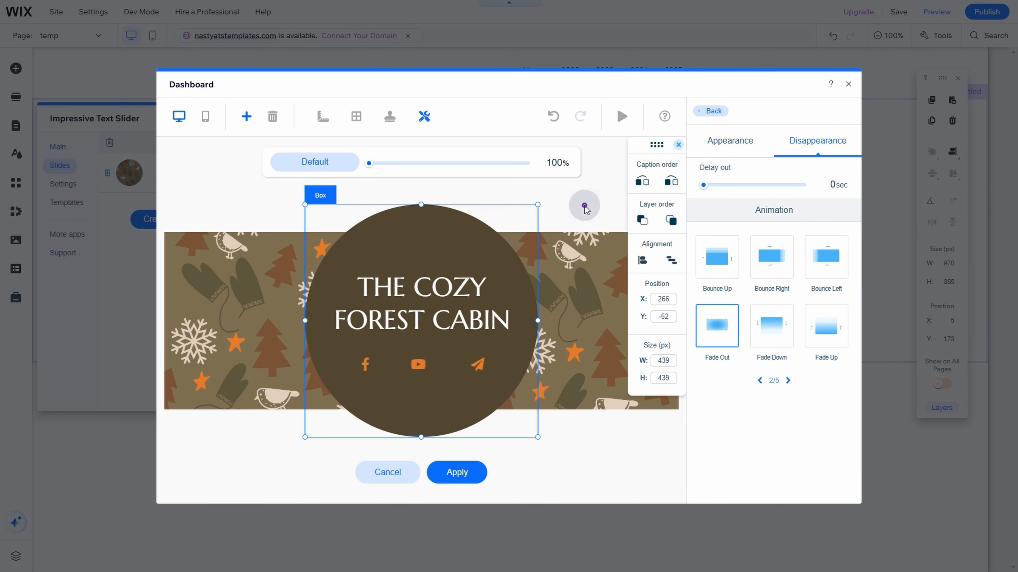
{"action": "left_click", "coordinate": [610, 154]}
{"action": "left_click", "coordinate": [622, 120]}
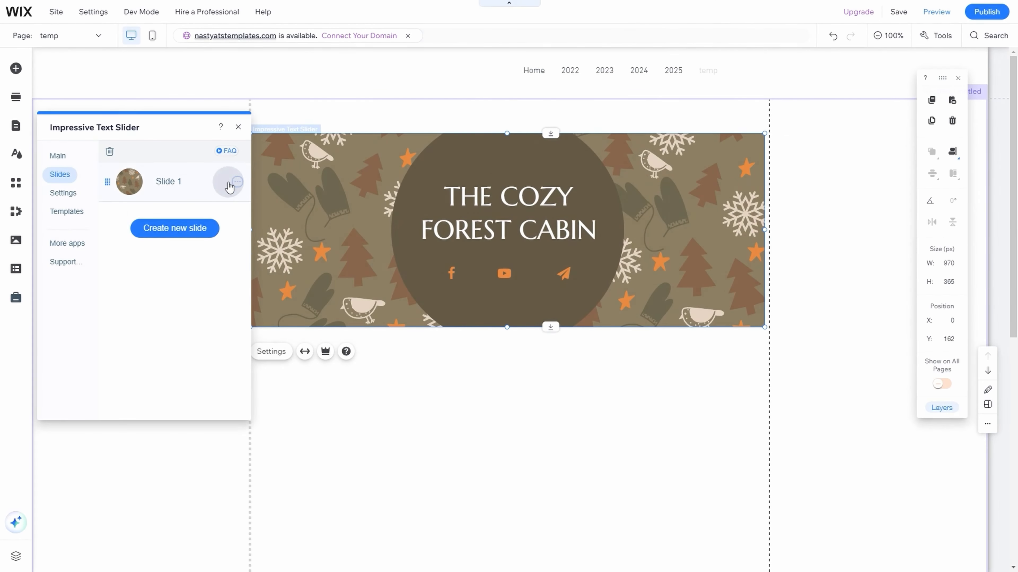
- Duplicate Slide 1 and open the copy for editing
{"action": "left_click", "coordinate": [232, 184]}
{"action": "left_click", "coordinate": [208, 195]}
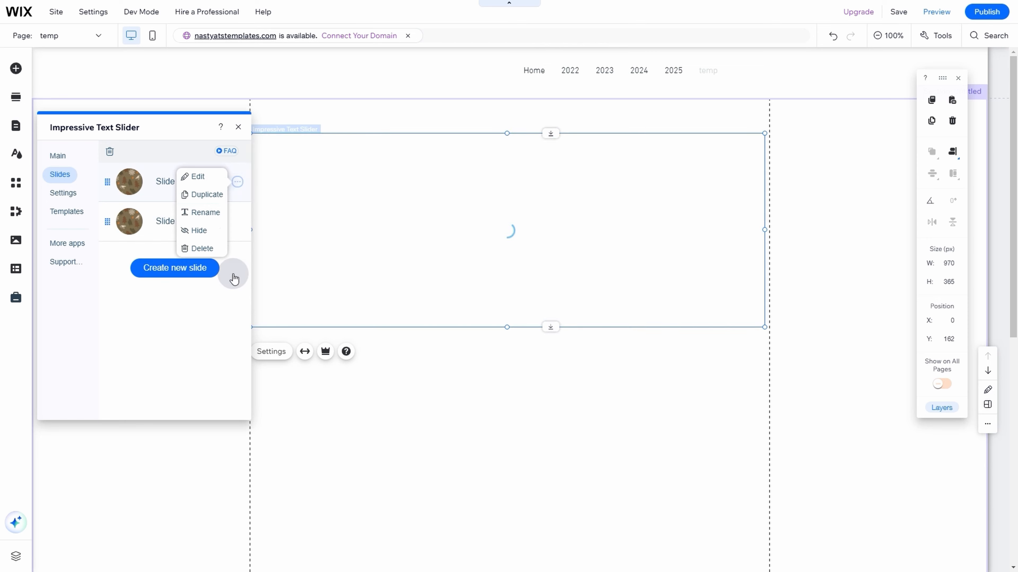
{"action": "left_click", "coordinate": [235, 222]}
{"action": "left_click", "coordinate": [199, 220]}
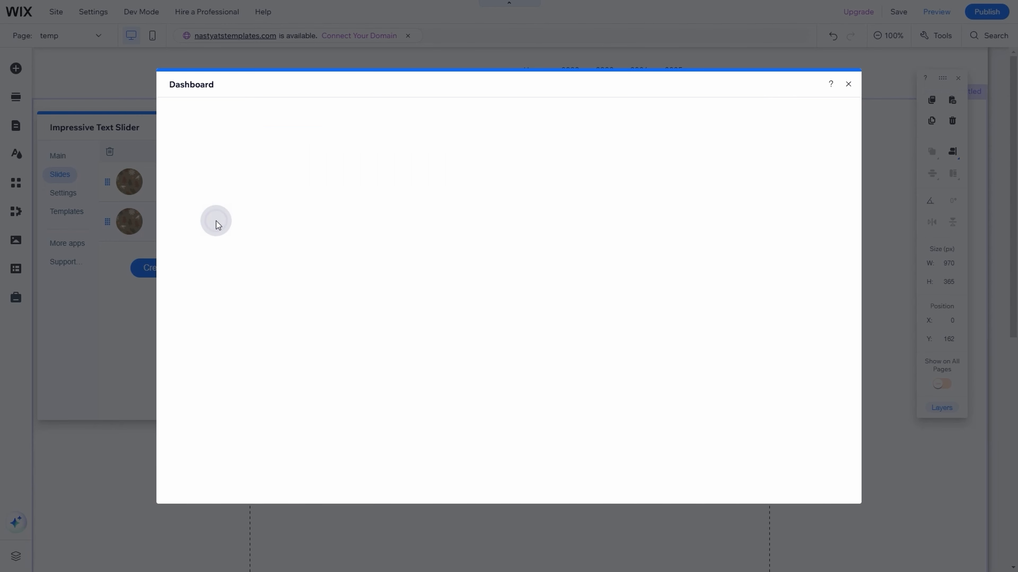
- Delete the circle, title and social icons from the duplicated slide, leaving only the patterned background
{"action": "left_click", "coordinate": [382, 220]}
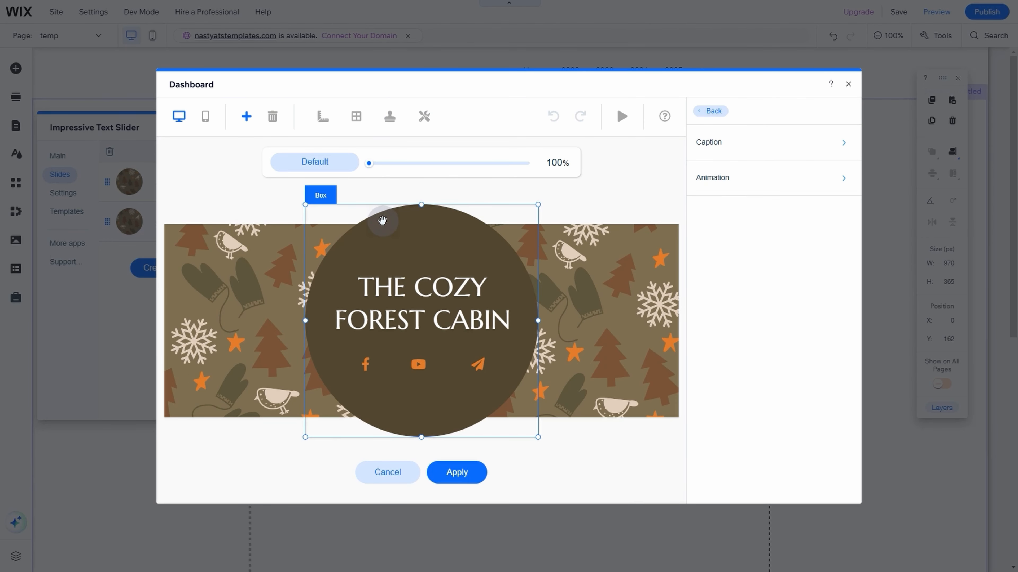
{"action": "key", "text": "Delete"}
{"action": "left_click", "coordinate": [327, 189]}
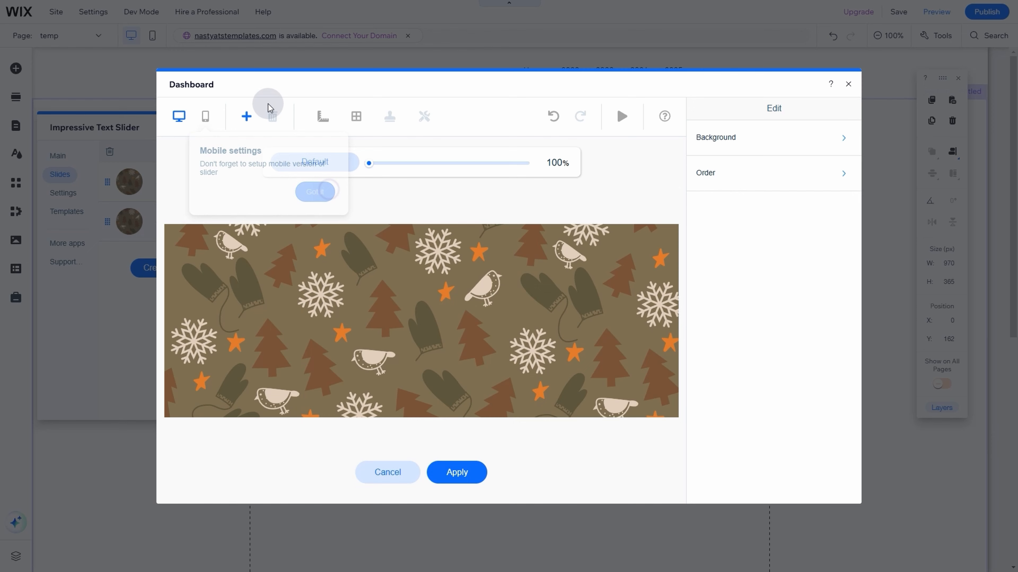
- Add the landscape photo of the attic living room from the site files to the slide
{"action": "left_click", "coordinate": [246, 116]}
{"action": "left_click", "coordinate": [294, 239]}
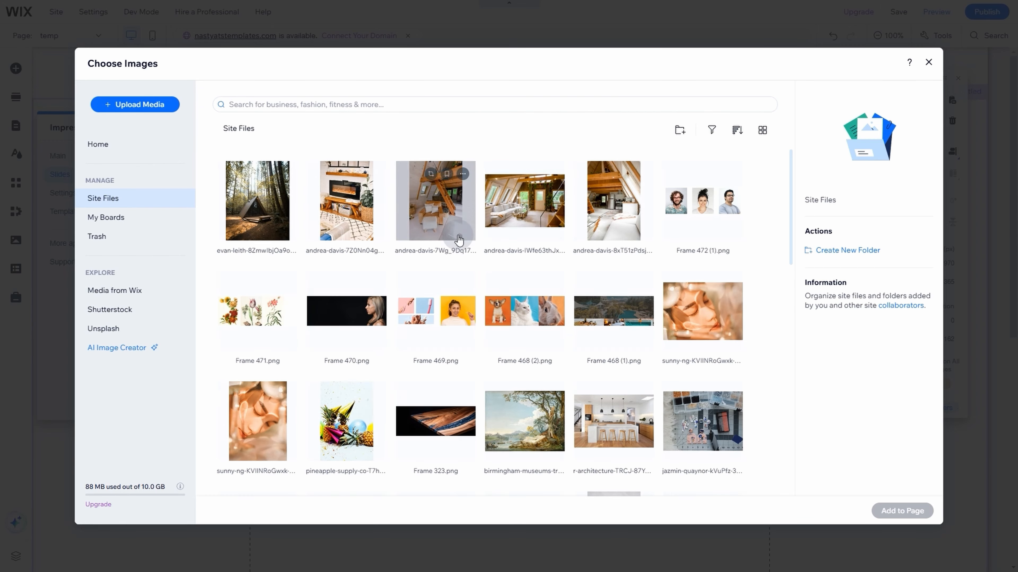
{"action": "left_click", "coordinate": [898, 511]}
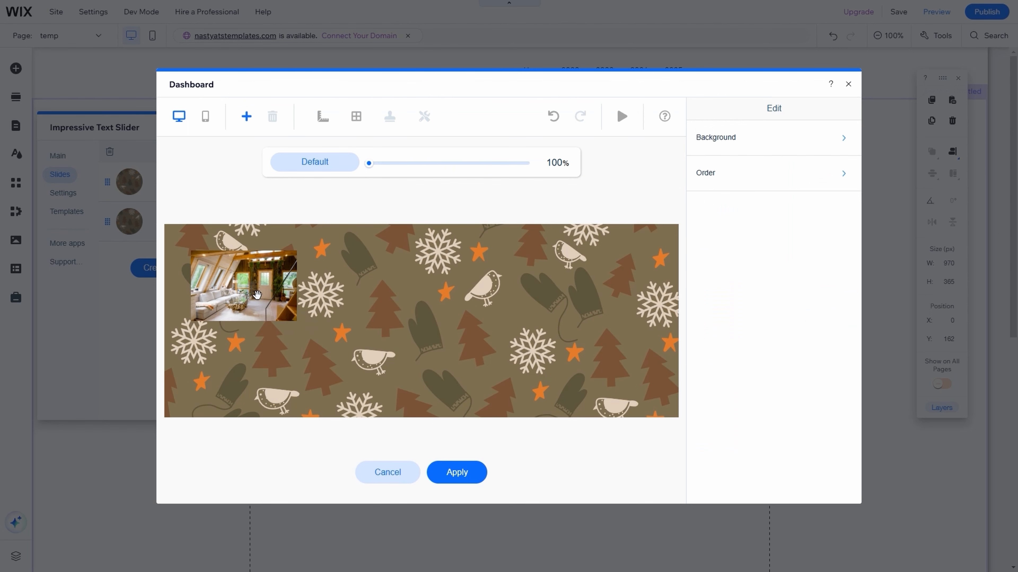
- Resize the attic living room photo to 210 × 310 px and centre it vertically near the slide's left edge
{"action": "left_click", "coordinate": [425, 117]}
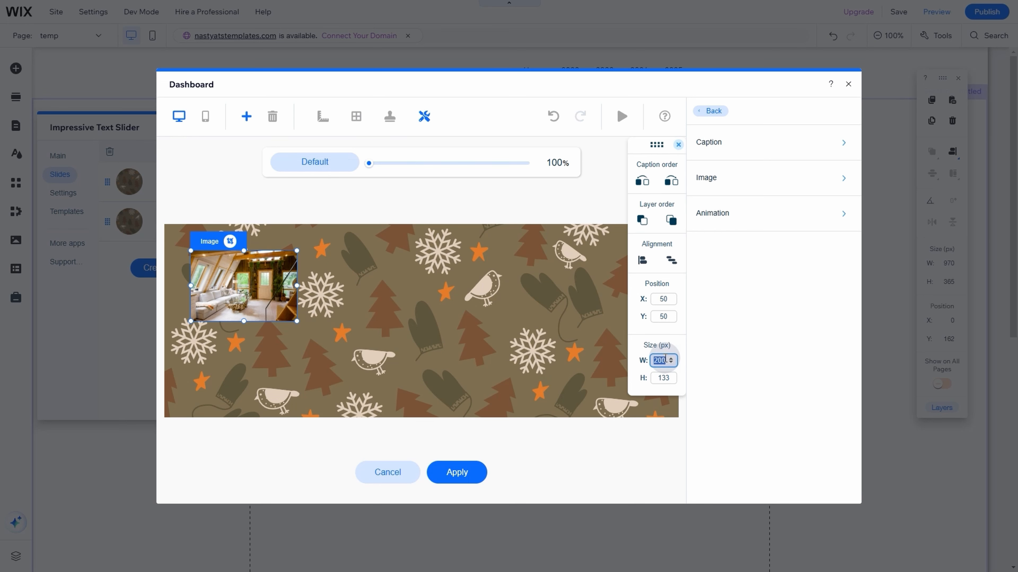
{"action": "type", "text": "210"}
{"action": "left_click", "coordinate": [666, 378]}
{"action": "type", "text": "310"}
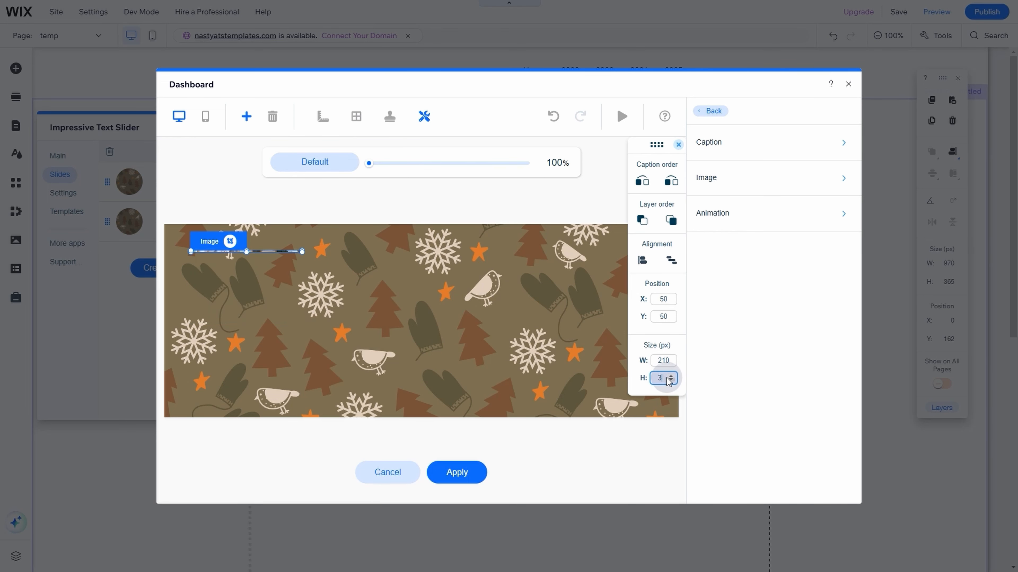
{"action": "left_click", "coordinate": [436, 355]}
{"action": "left_click_drag", "start_coordinate": [276, 306], "coordinate": [263, 295]}
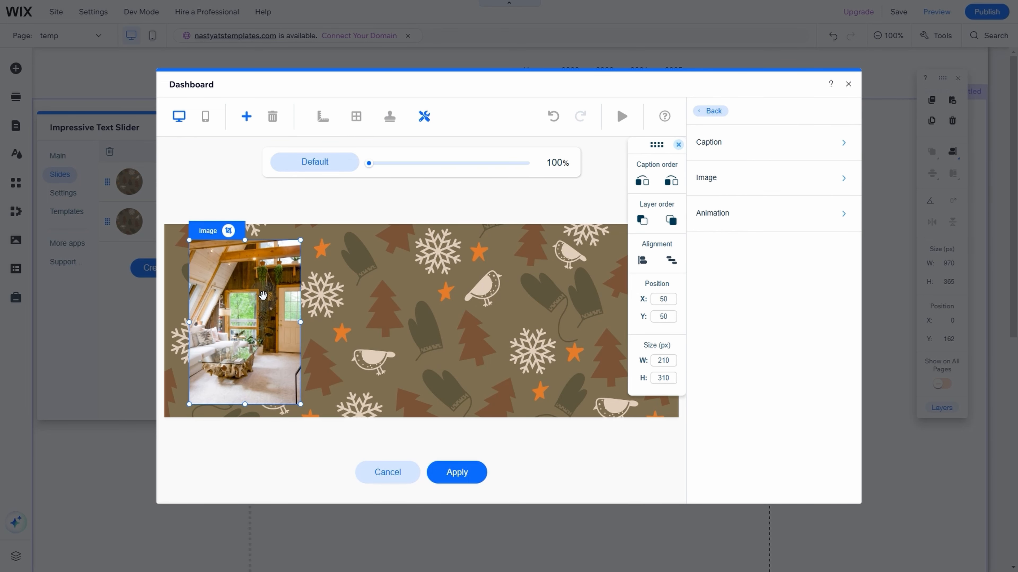
- Adjust the photo's crop so the frame shows the white sofa beneath the slanted windows
{"action": "left_click", "coordinate": [228, 231]}
{"action": "left_click_drag", "start_coordinate": [493, 301], "coordinate": [574, 304]}
{"action": "left_click", "coordinate": [638, 482]}
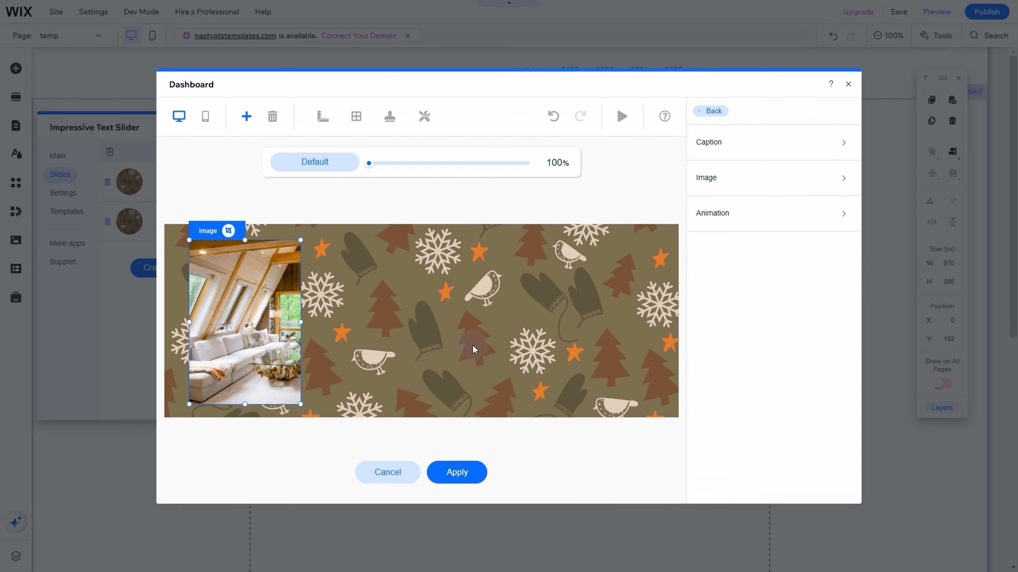
- Give the photo an 8 px dark brown border with a 30 px border radius
{"action": "left_click", "coordinate": [705, 195]}
{"action": "left_click", "coordinate": [750, 165]}
{"action": "left_click", "coordinate": [833, 199]}
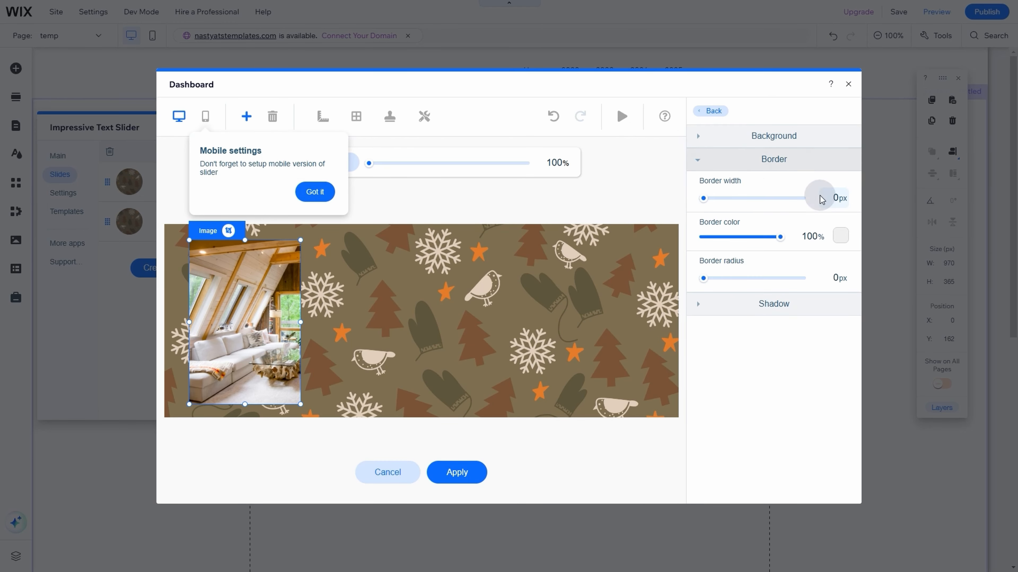
{"action": "type", "text": "8"}
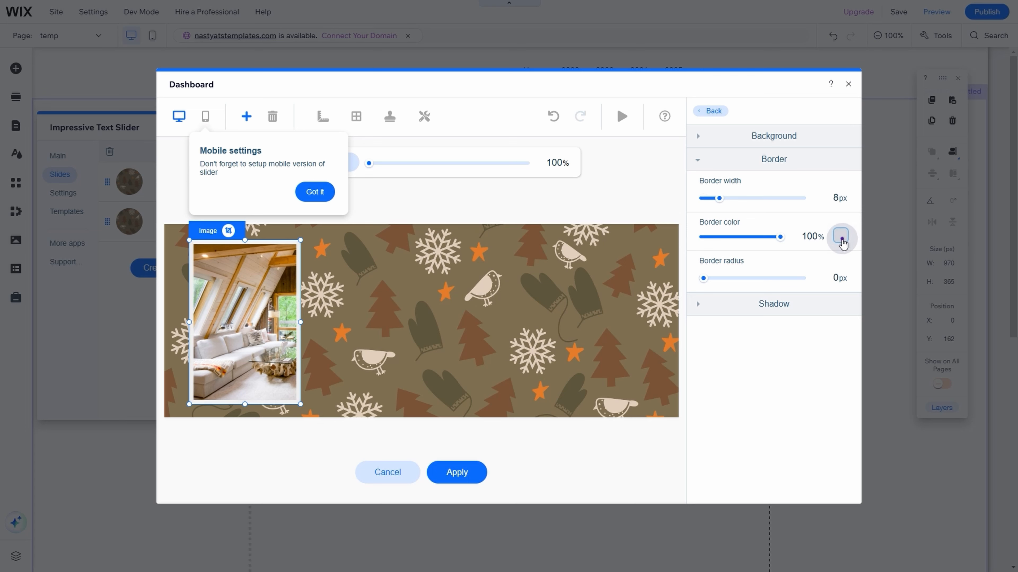
{"action": "left_click", "coordinate": [840, 237]}
{"action": "left_click", "coordinate": [770, 435]}
{"action": "left_click", "coordinate": [815, 236]}
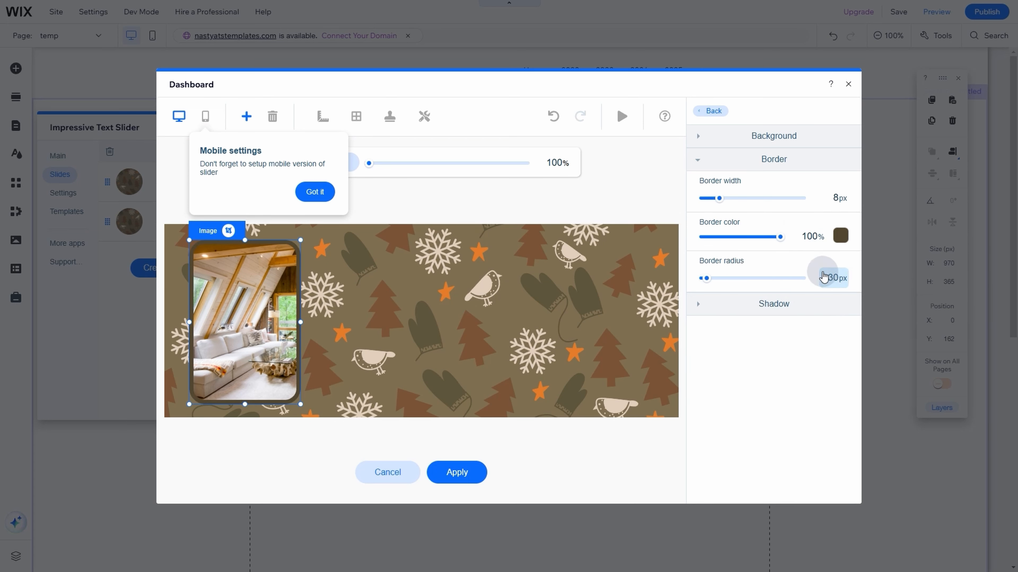
{"action": "left_click", "coordinate": [630, 200]}
- Set the photo's appearance animation to Fade Left and its disappearance animation to Fade Right, and dismiss the mobile settings tip
{"action": "left_click", "coordinate": [258, 296]}
{"action": "left_click", "coordinate": [704, 216]}
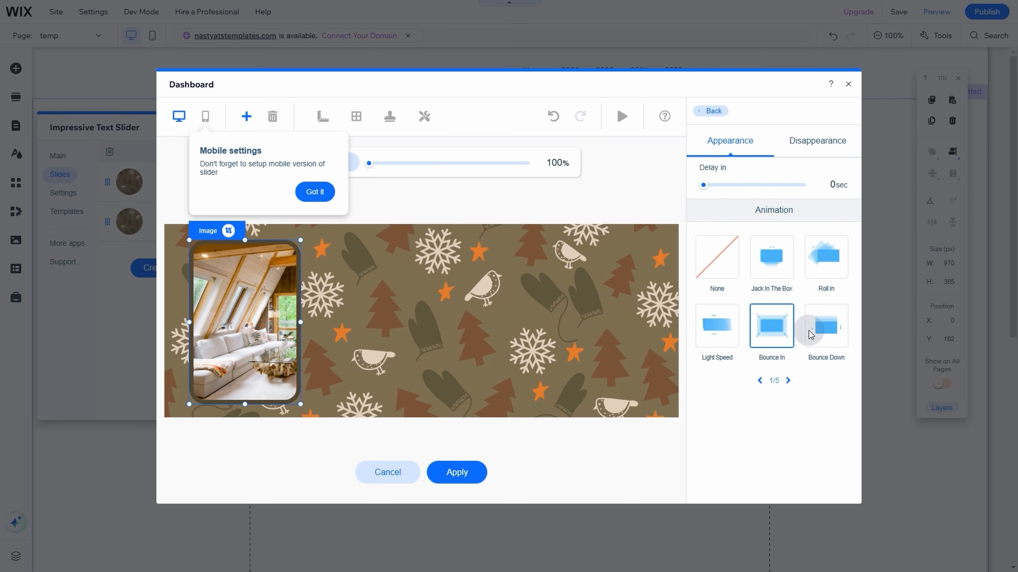
{"action": "left_click", "coordinate": [787, 381]}
{"action": "left_click", "coordinate": [787, 381]}
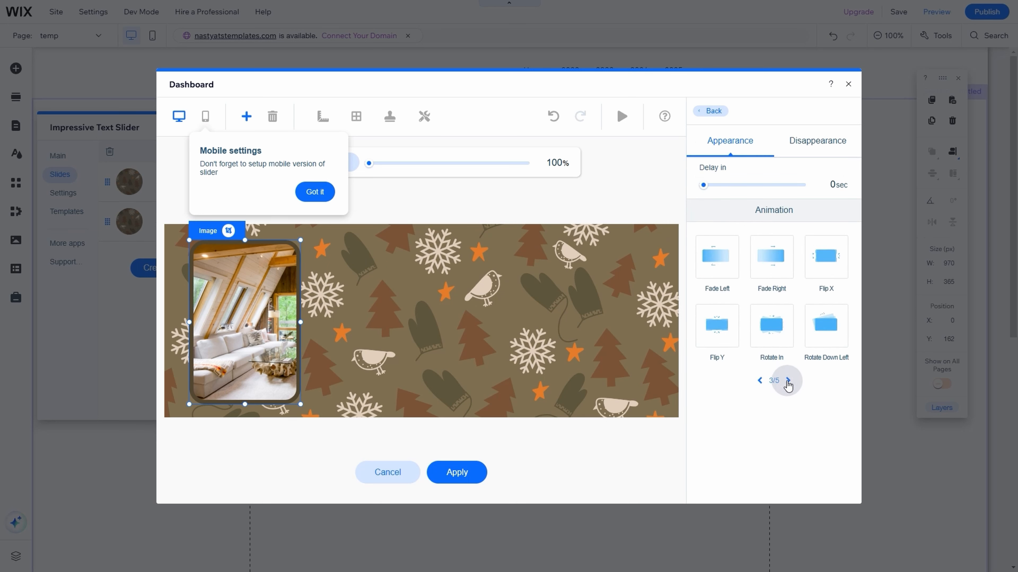
{"action": "left_click", "coordinate": [815, 142]}
{"action": "left_click", "coordinate": [788, 381]}
{"action": "left_click", "coordinate": [788, 381]}
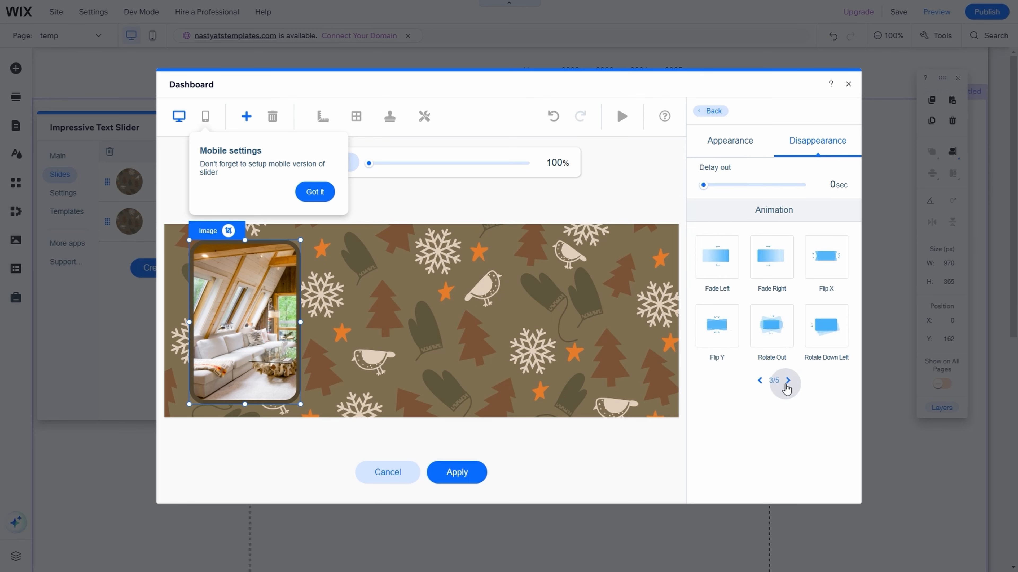
{"action": "left_click", "coordinate": [766, 258]}
{"action": "left_click", "coordinate": [317, 200]}
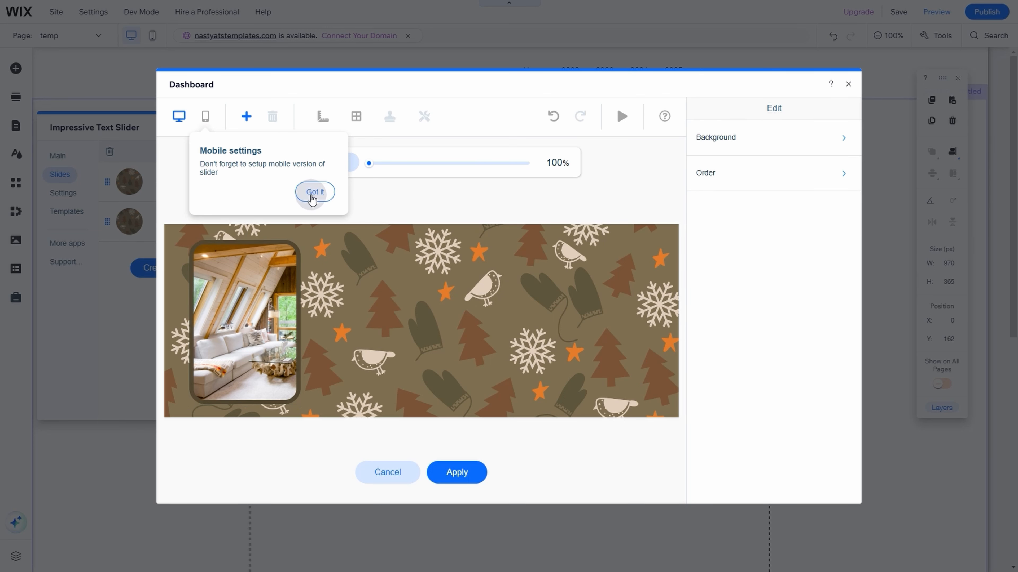
{"action": "left_click", "coordinate": [313, 200]}
- Duplicate the framed sofa photo and place the copy near the slide's right edge, level with the original
{"action": "left_click", "coordinate": [257, 298]}
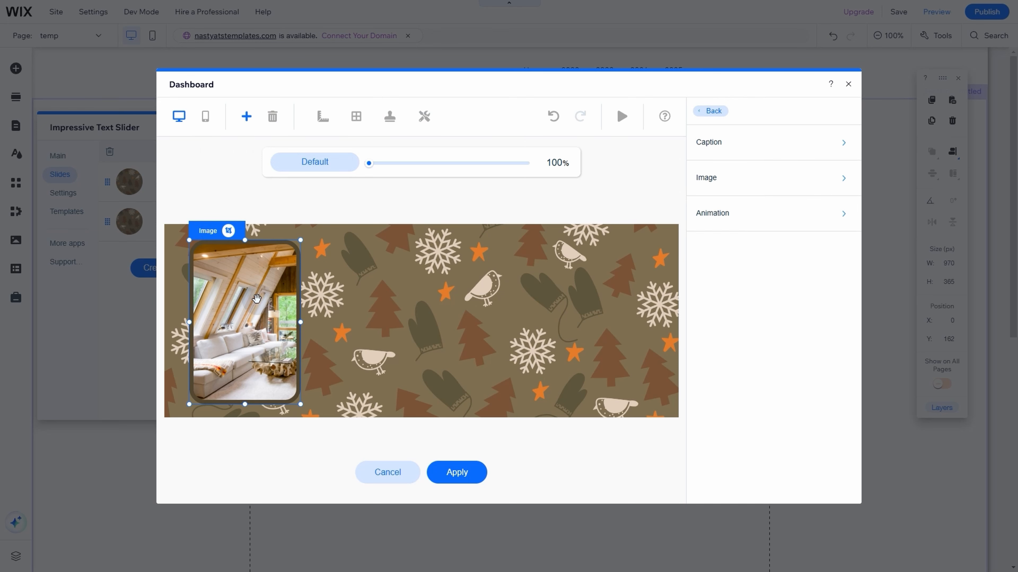
{"action": "key", "text": "ctrl+v"}
{"action": "left_click_drag", "start_coordinate": [256, 312], "coordinate": [599, 301]}
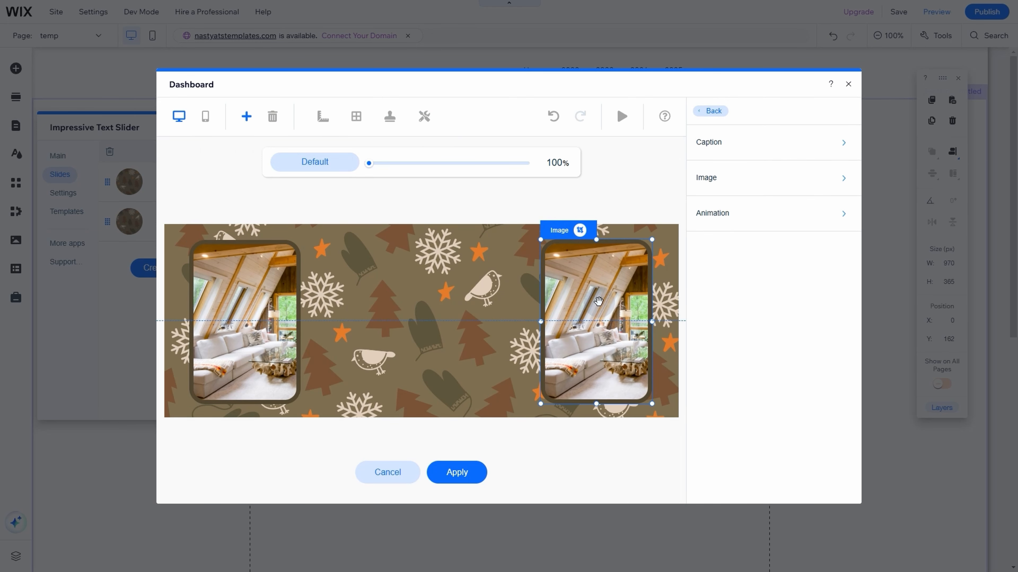
{"action": "left_click", "coordinate": [470, 187]}
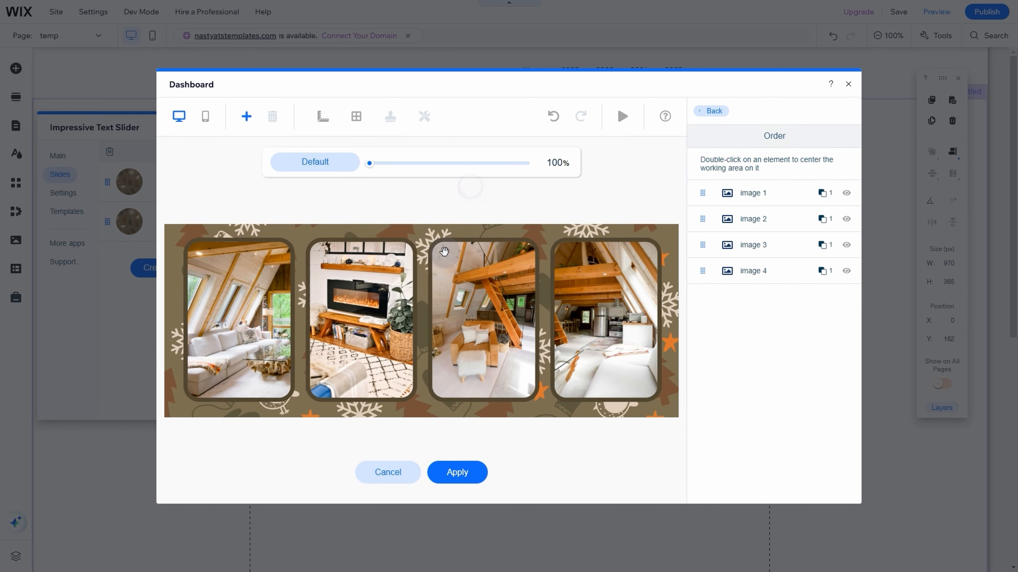
- Raise the fireplace photo's border radius to the maximum so its frame is fully rounded
{"action": "left_click", "coordinate": [340, 316]}
{"action": "left_click", "coordinate": [721, 105]}
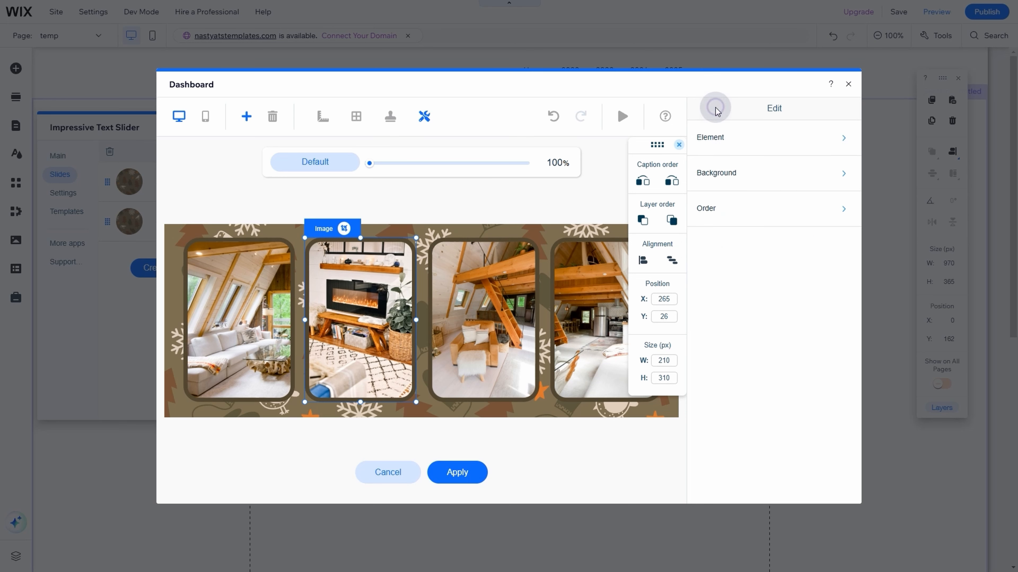
{"action": "left_click", "coordinate": [722, 137]}
{"action": "left_click", "coordinate": [731, 139]}
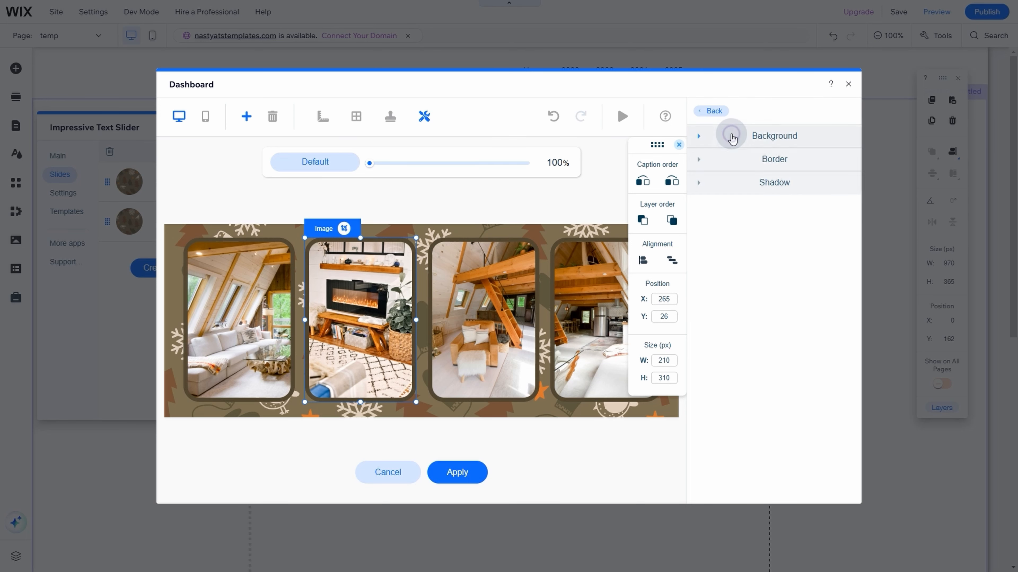
{"action": "left_click", "coordinate": [737, 158]}
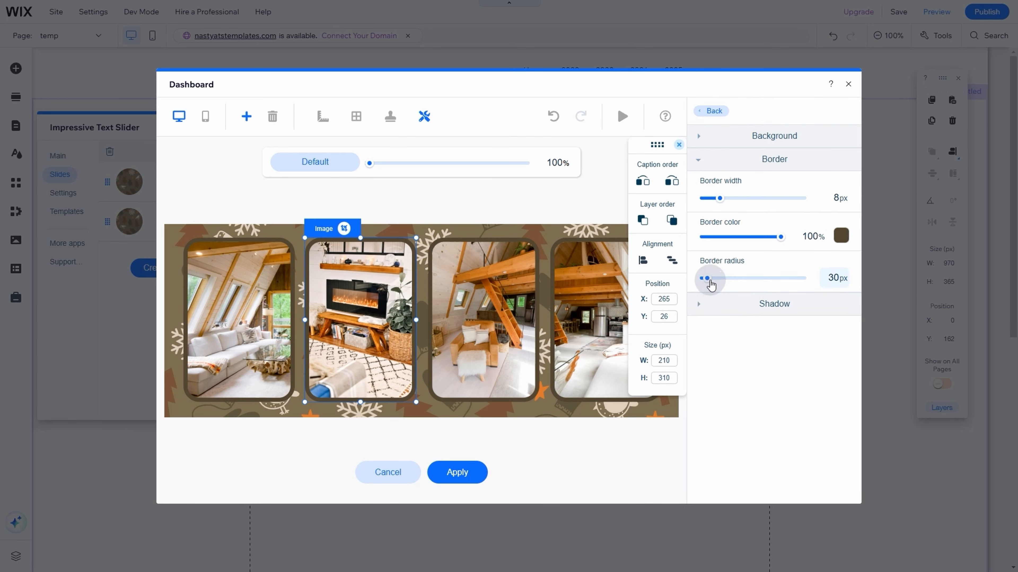
{"action": "left_click_drag", "start_coordinate": [708, 277], "coordinate": [845, 275]}
{"action": "left_click", "coordinate": [539, 193]}
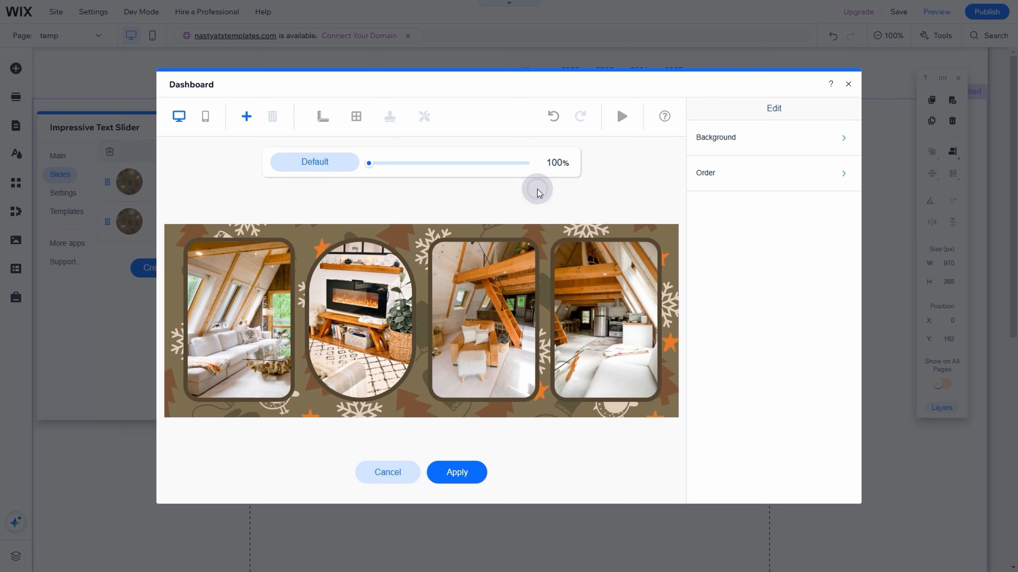
- Add a button labelled "All Cabins" and set its text in a smaller Marcellus font
{"action": "left_click", "coordinate": [246, 121]}
{"action": "left_click", "coordinate": [271, 172]}
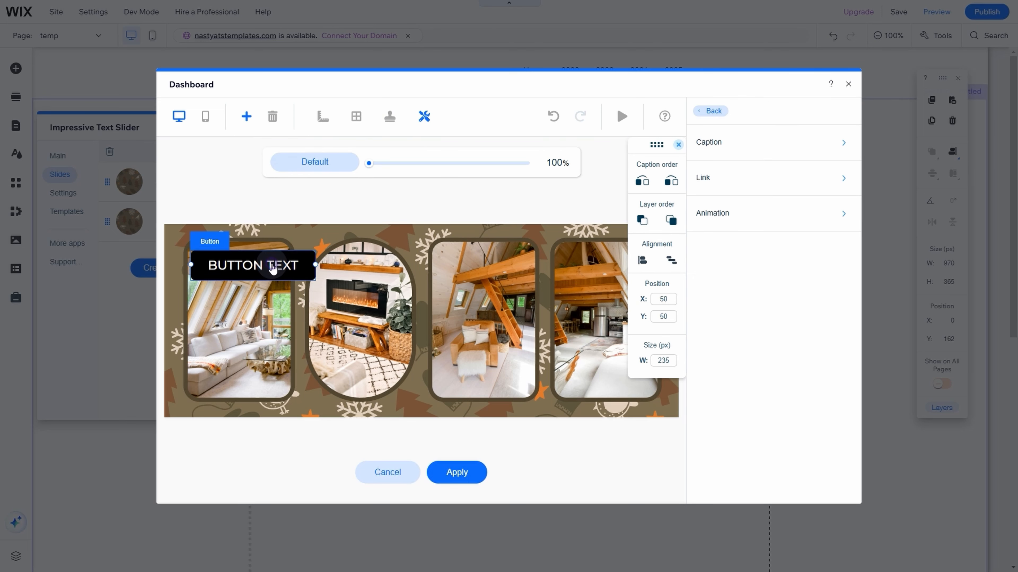
{"action": "left_click", "coordinate": [718, 142]}
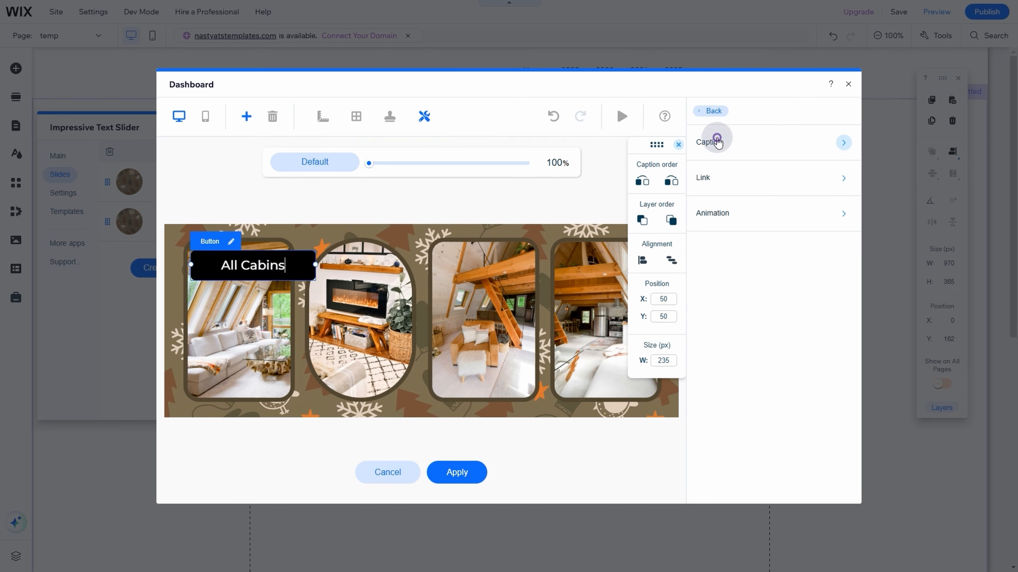
{"action": "left_click", "coordinate": [727, 165]}
{"action": "left_click", "coordinate": [755, 211]}
{"action": "type", "text": "m"}
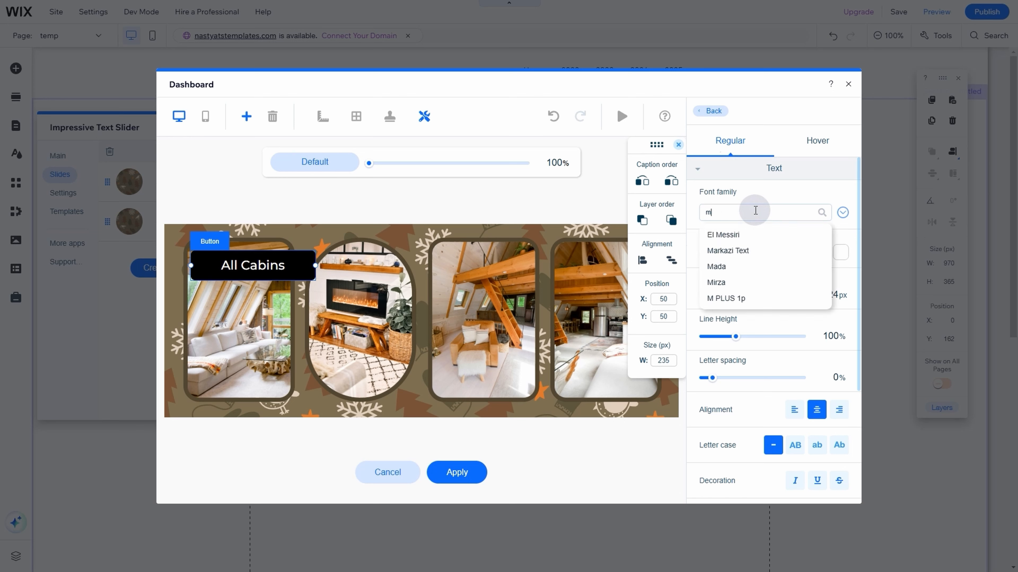
{"action": "type", "text": "ar"}
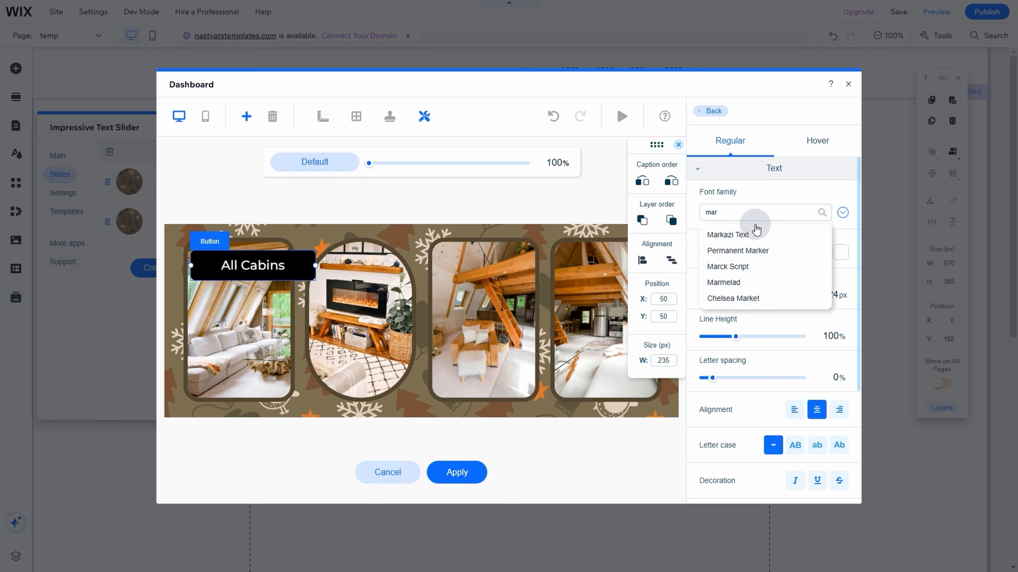
{"action": "type", "text": "c"}
{"action": "left_click", "coordinate": [751, 251]}
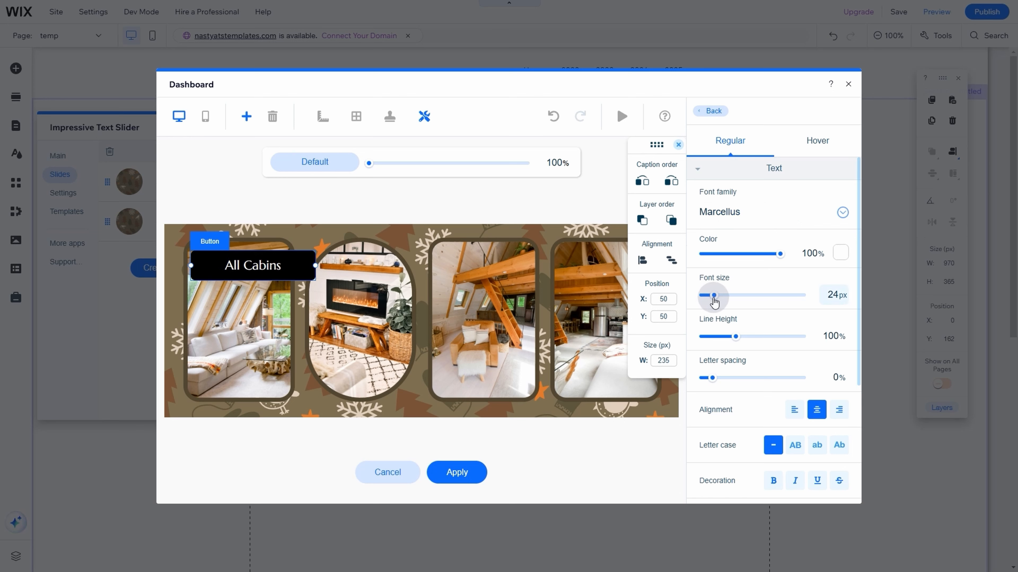
- Set the "All Cabins" button's background color to dark green
{"action": "scroll", "coordinate": [829, 380], "scroll_direction": "down", "scroll_amount": 4}
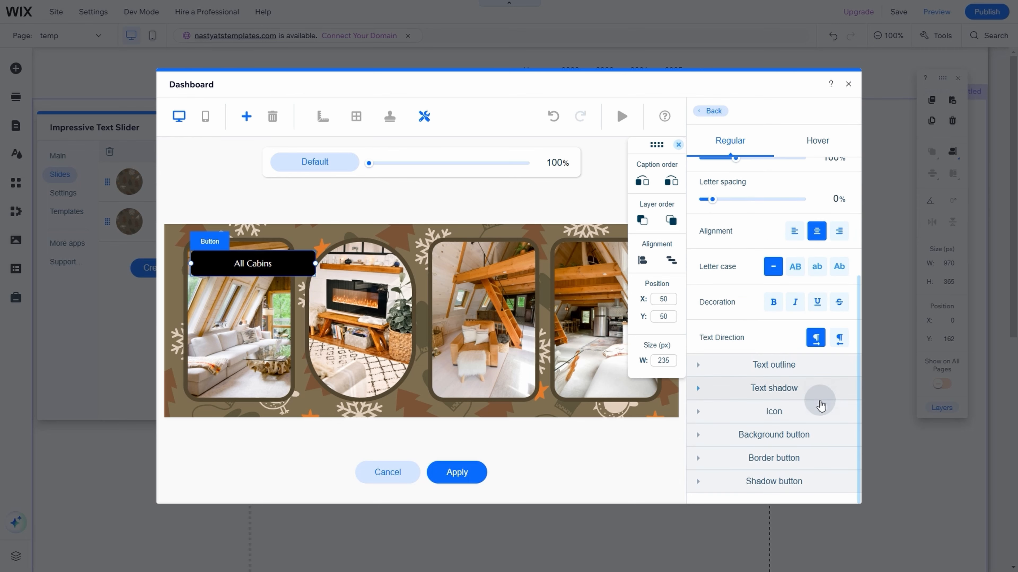
{"action": "left_click", "coordinate": [806, 436]}
{"action": "scroll", "coordinate": [825, 425], "scroll_direction": "down", "scroll_amount": 1}
{"action": "left_click", "coordinate": [840, 432]}
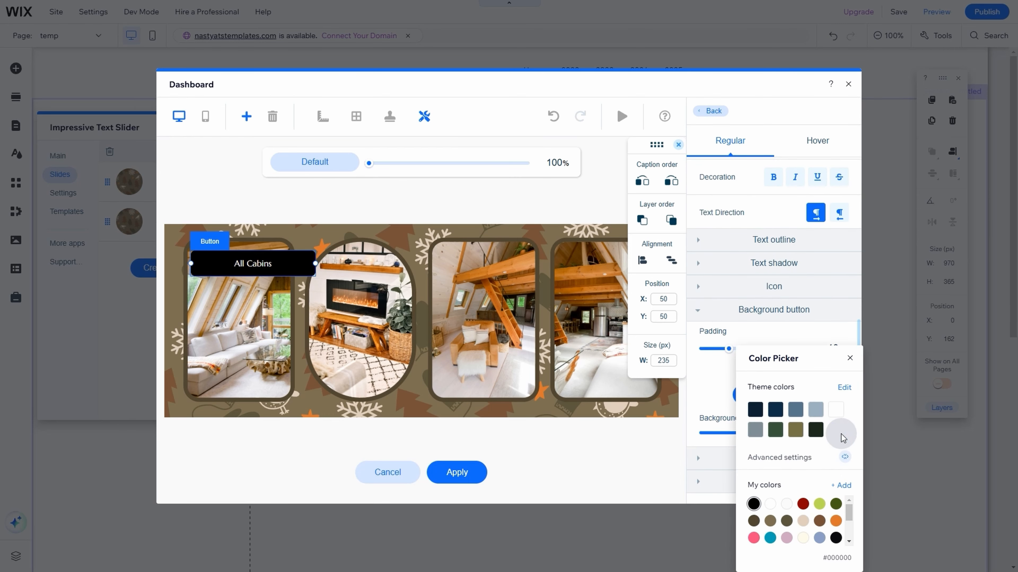
{"action": "left_click", "coordinate": [836, 503]}
{"action": "left_click", "coordinate": [756, 336]}
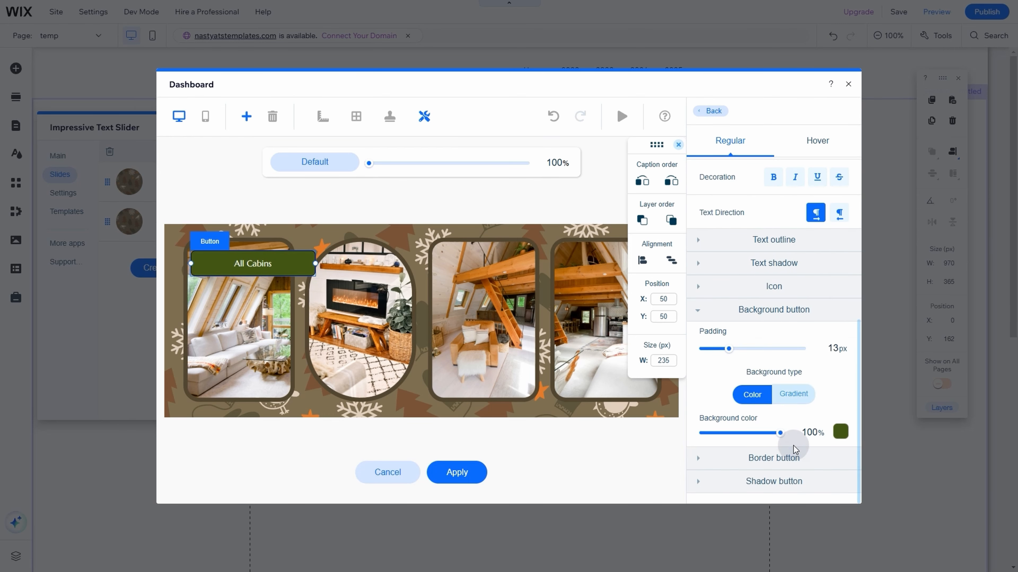
- Set the button's border radius to 999 px and place it, narrowed to about 148 px, over the lower part of the fireplace photo
{"action": "left_click", "coordinate": [789, 455]}
{"action": "scroll", "coordinate": [773, 412], "scroll_direction": "down", "scroll_amount": 2}
{"action": "left_click_drag", "start_coordinate": [707, 434], "coordinate": [700, 435]}
{"action": "scroll", "coordinate": [752, 435], "scroll_direction": "down", "scroll_amount": 2}
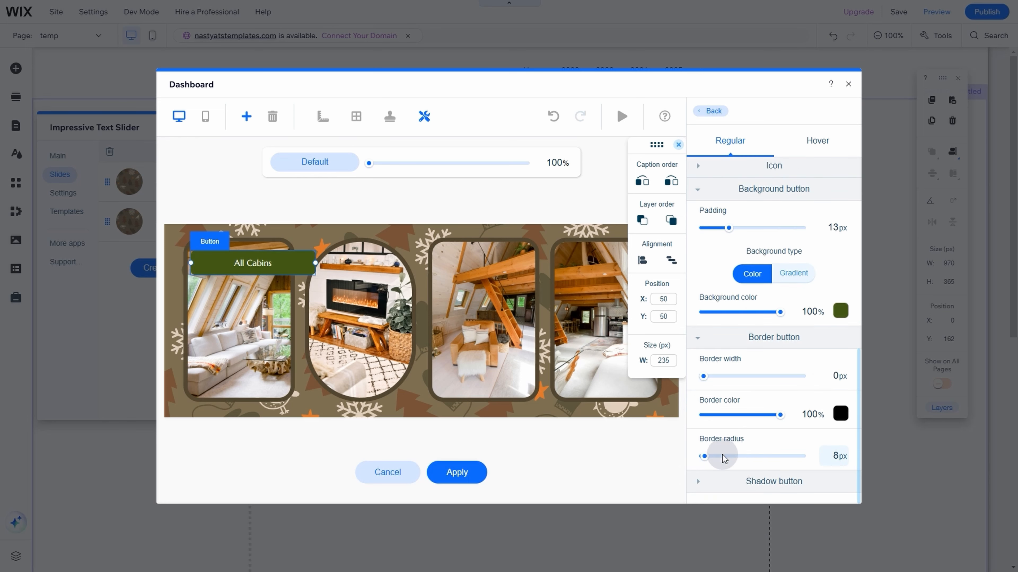
{"action": "left_click_drag", "start_coordinate": [862, 456], "coordinate": [861, 456]}
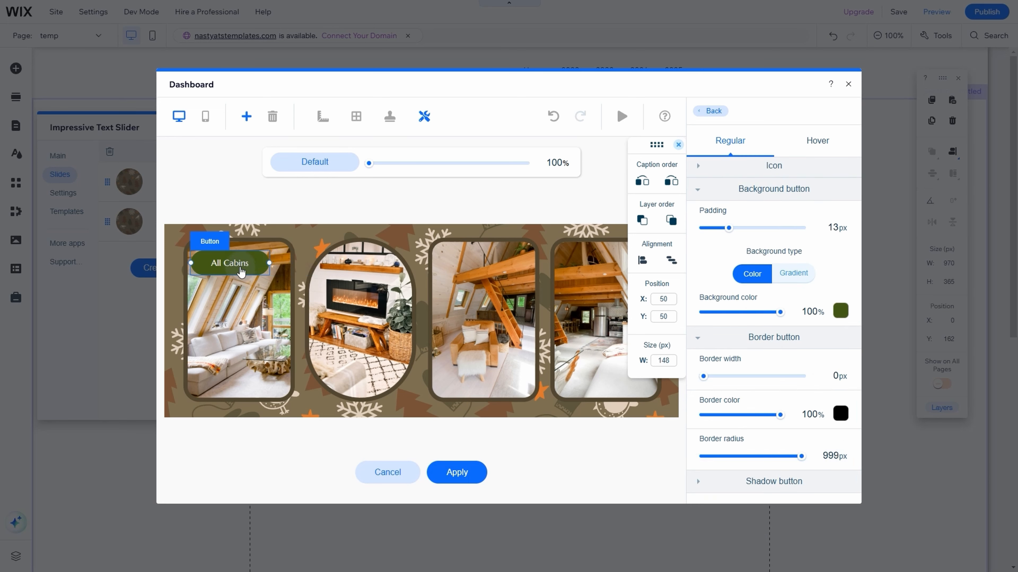
{"action": "left_click_drag", "start_coordinate": [240, 272], "coordinate": [370, 370]}
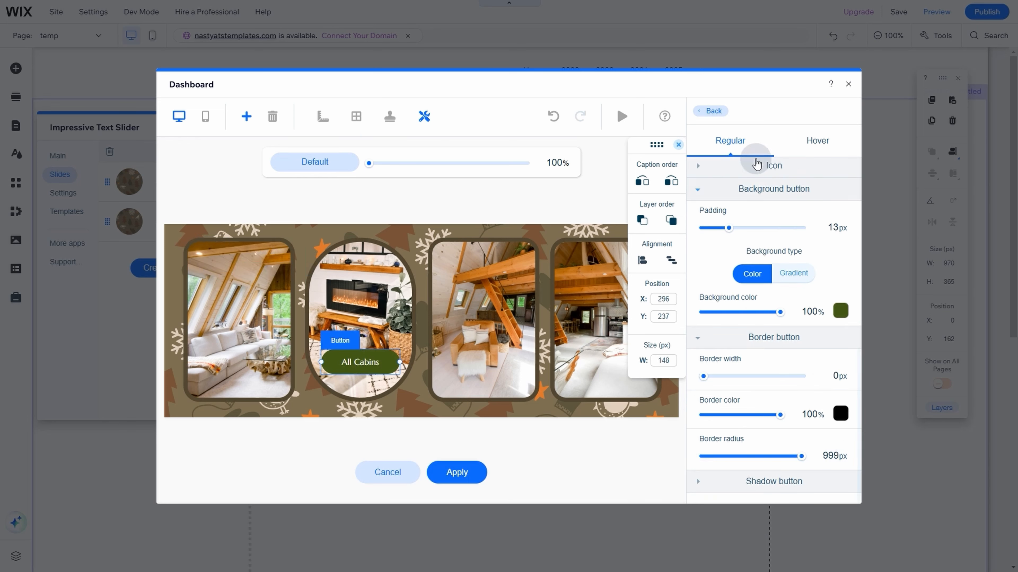
- Enable the button's hover style with white text, a dark brown background and 0% border color opacity
{"action": "left_click", "coordinate": [813, 139]}
{"action": "left_click", "coordinate": [832, 200]}
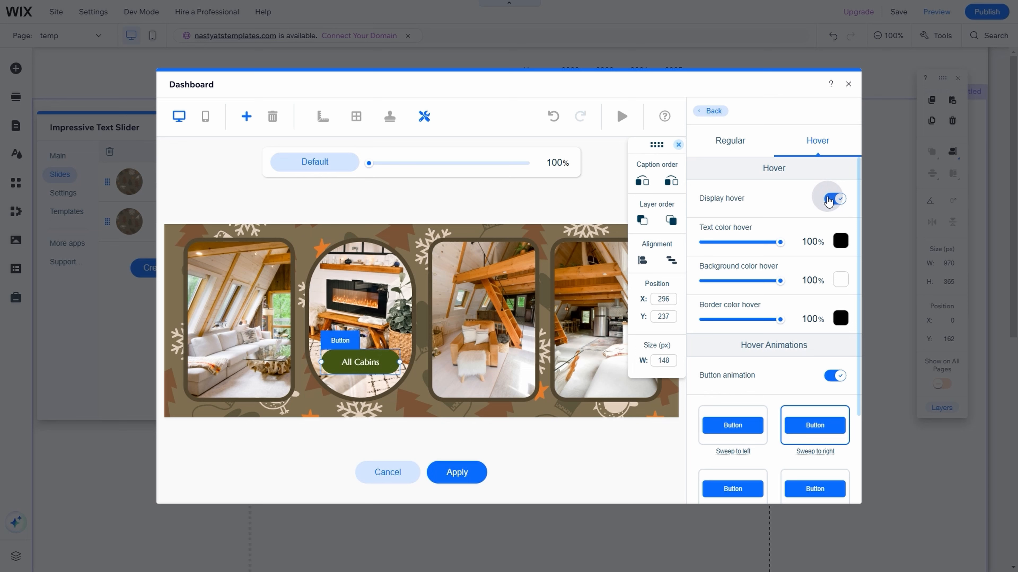
{"action": "left_click", "coordinate": [839, 241]}
{"action": "left_click", "coordinate": [838, 329]}
{"action": "left_click", "coordinate": [840, 279]}
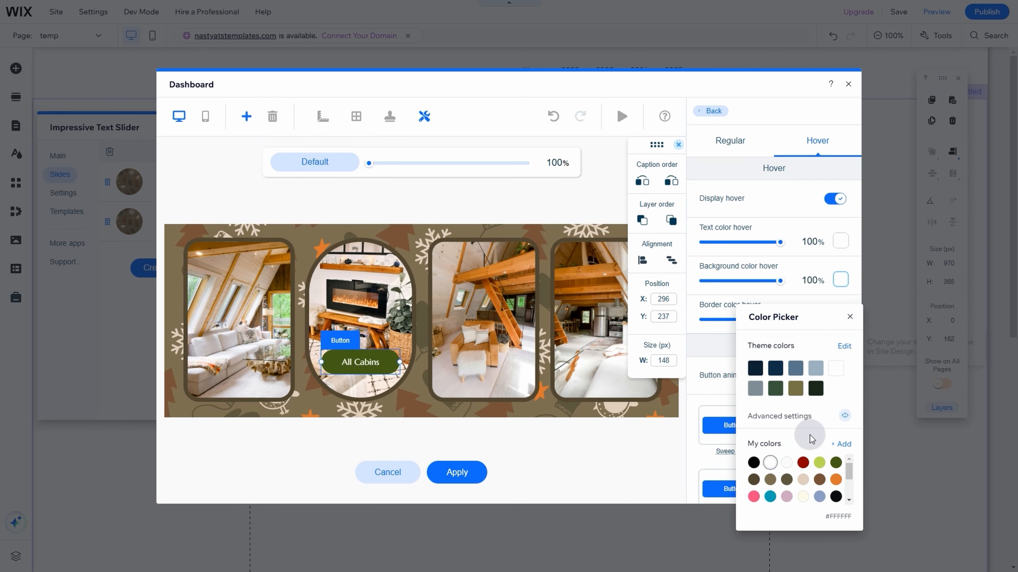
{"action": "left_click", "coordinate": [855, 318]}
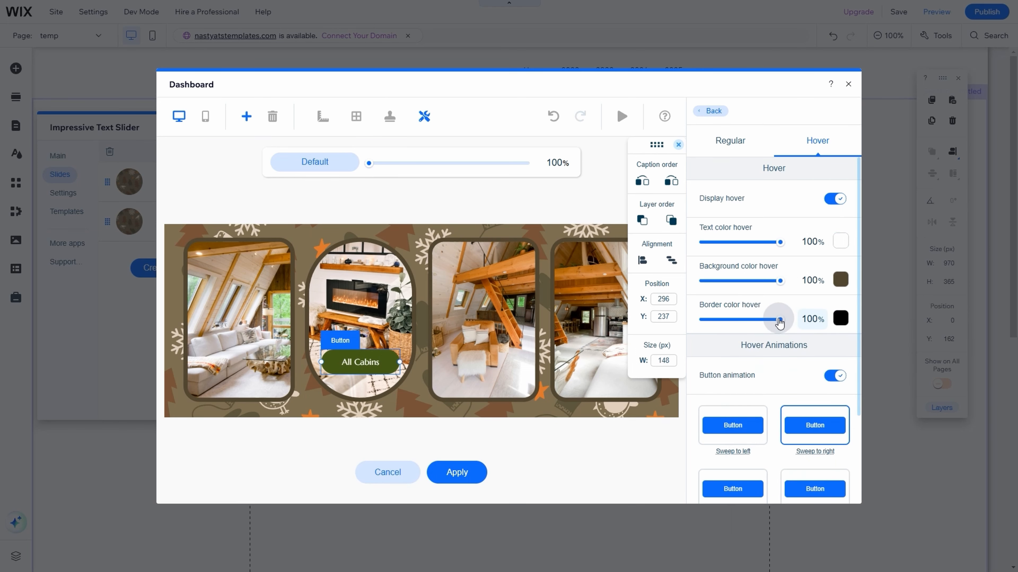
{"action": "left_click_drag", "start_coordinate": [779, 320], "coordinate": [677, 325]}
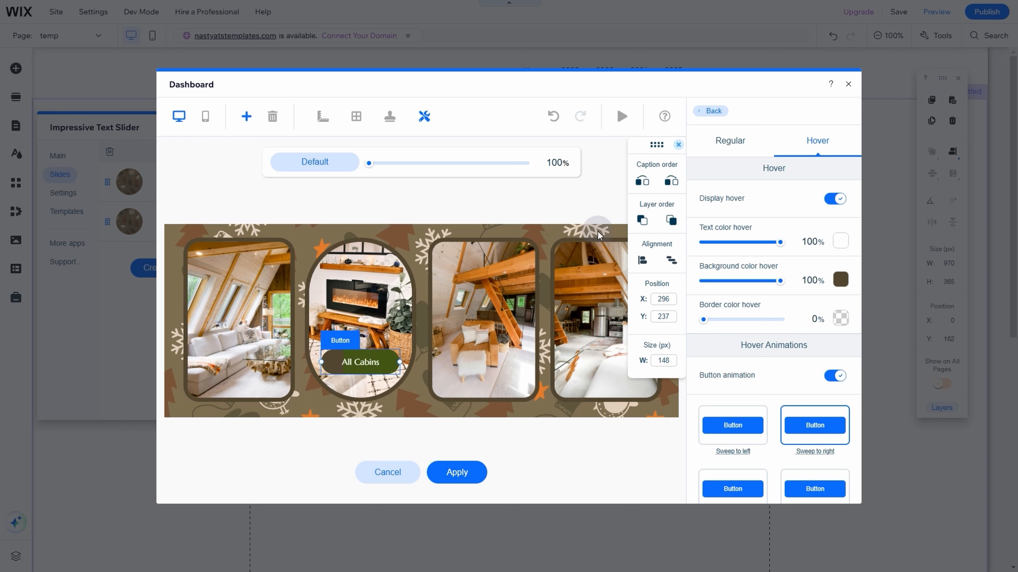
{"action": "left_click", "coordinate": [584, 196]}
- Set the fireplace photo's appearance animation to Fade In
{"action": "left_click", "coordinate": [372, 254]}
{"action": "left_click", "coordinate": [699, 208]}
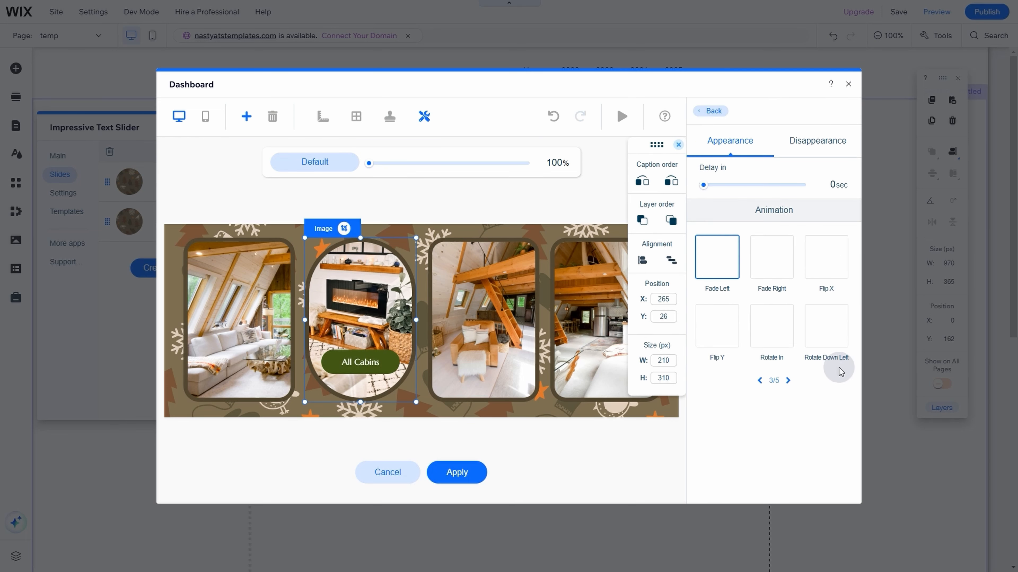
{"action": "left_click", "coordinate": [761, 381]}
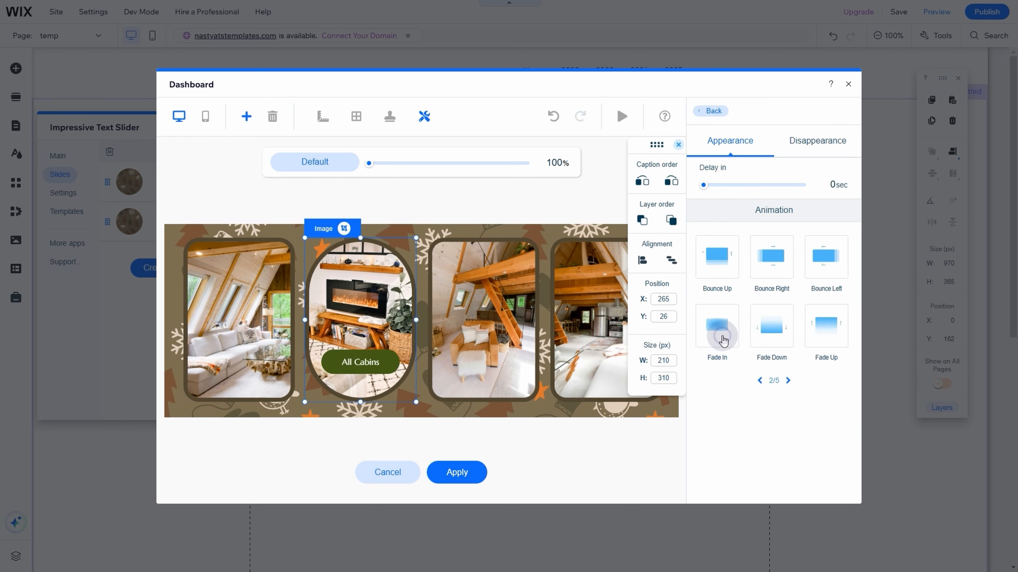
- Set the fireplace photo's disappearance animation to Fade Out
{"action": "left_click", "coordinate": [813, 140]}
{"action": "left_click", "coordinate": [787, 381]}
{"action": "left_click", "coordinate": [788, 380]}
{"action": "left_click", "coordinate": [788, 380]}
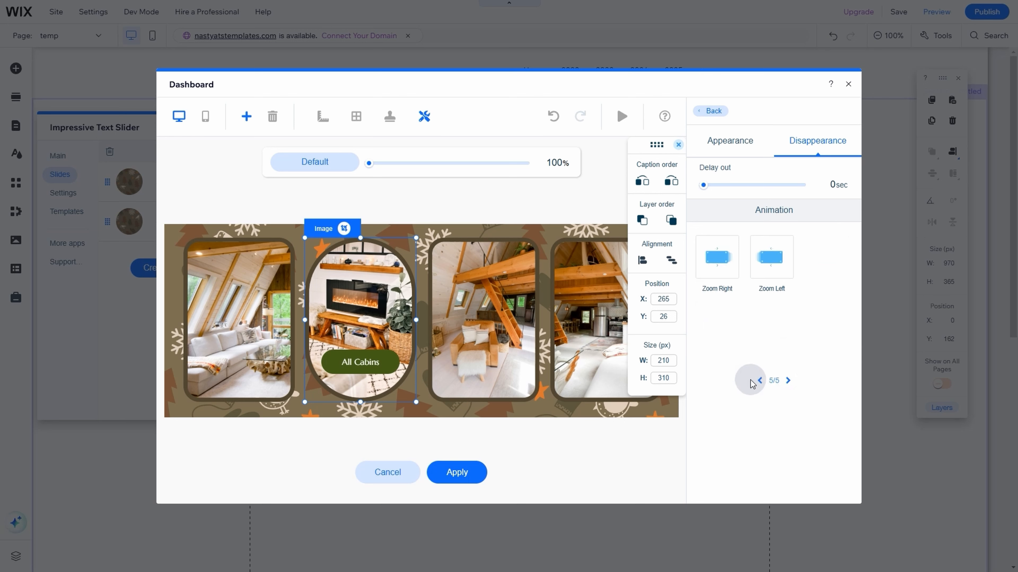
{"action": "left_click", "coordinate": [759, 380]}
{"action": "left_click", "coordinate": [759, 380]}
{"action": "left_click", "coordinate": [759, 380]}
{"action": "left_click", "coordinate": [759, 380]}
{"action": "left_click", "coordinate": [788, 380]}
{"action": "left_click", "coordinate": [724, 336]}
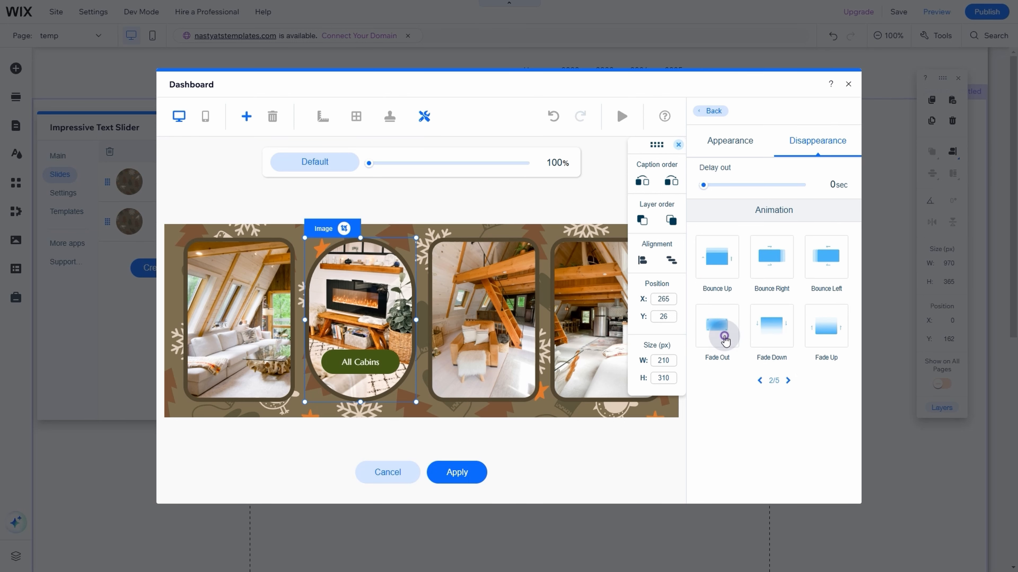
- Give the "All Cabins" button a Fade Out disappearance and a Fade In appearance animation, and close the arrangement tools
{"action": "left_click", "coordinate": [373, 367]}
{"action": "left_click", "coordinate": [716, 366]}
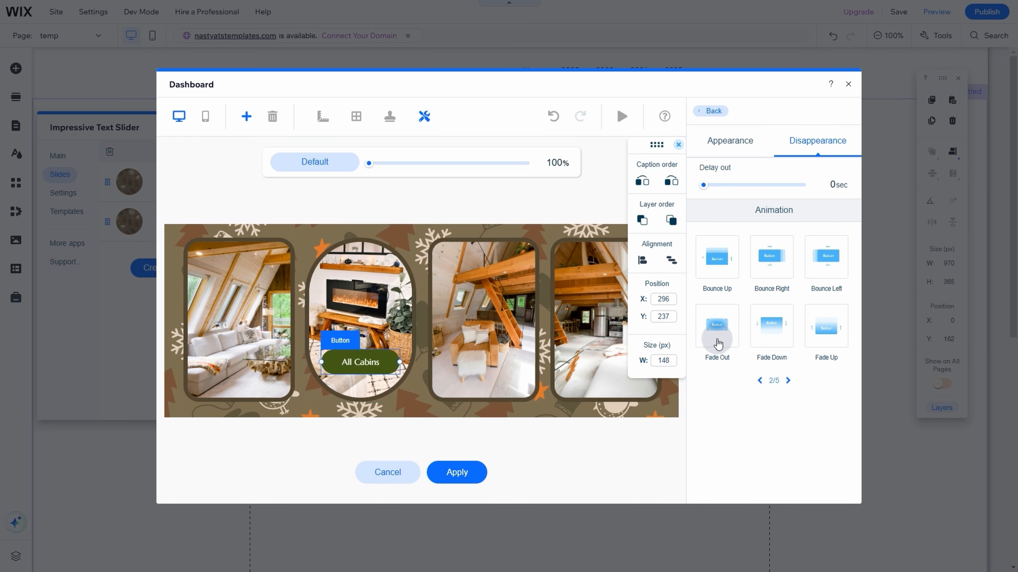
{"action": "left_click", "coordinate": [732, 220]}
{"action": "left_click", "coordinate": [722, 145]}
{"action": "left_click", "coordinate": [787, 380]}
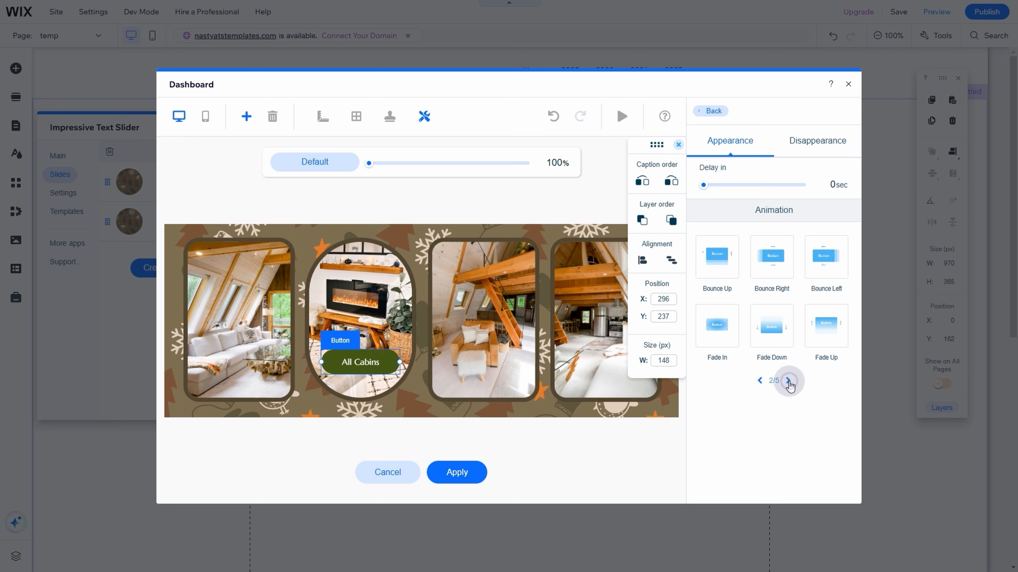
{"action": "left_click", "coordinate": [677, 144]}
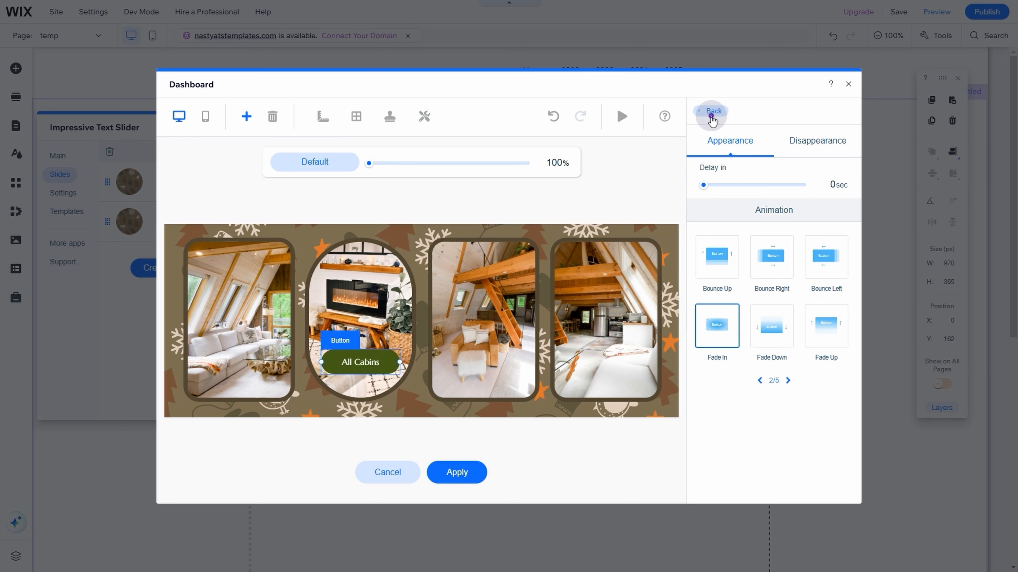
- Open the slide's element order list and play a preview of the slide
{"action": "left_click", "coordinate": [711, 110]}
{"action": "left_click", "coordinate": [712, 110]}
{"action": "left_click", "coordinate": [732, 208]}
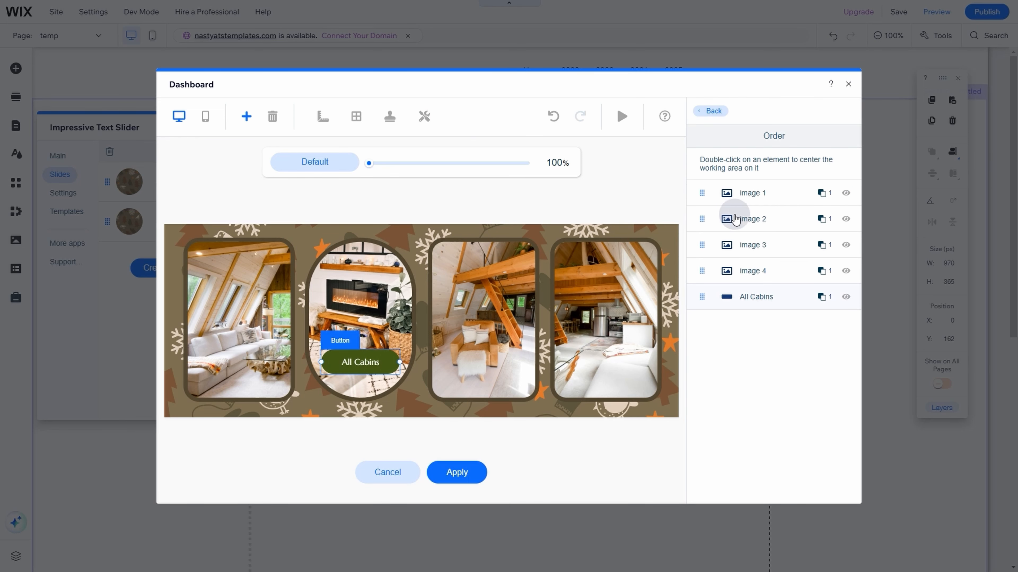
{"action": "left_click", "coordinate": [621, 116]}
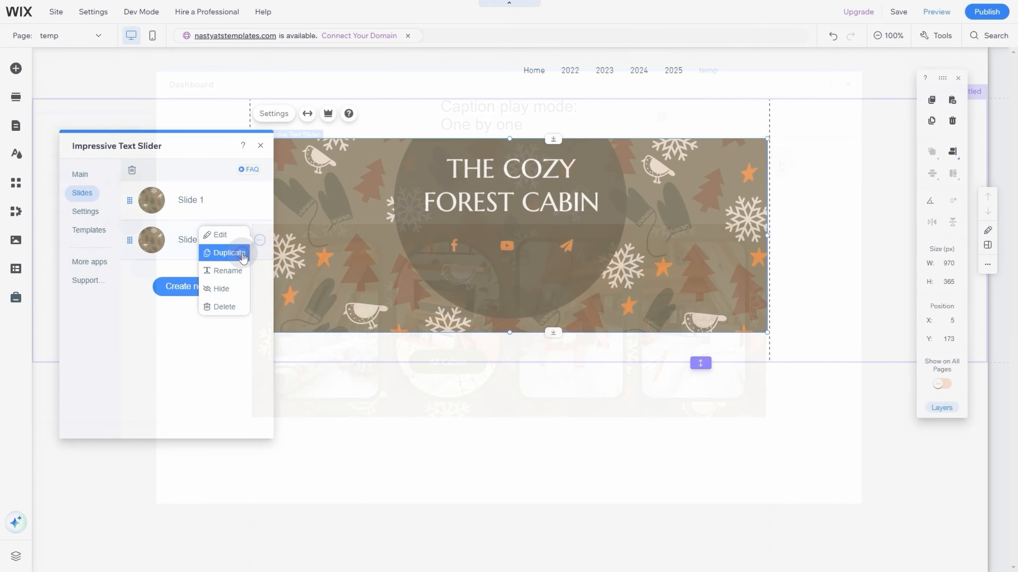
- Duplicate the second slide and open the new copy for editing
{"action": "left_click", "coordinate": [243, 258]}
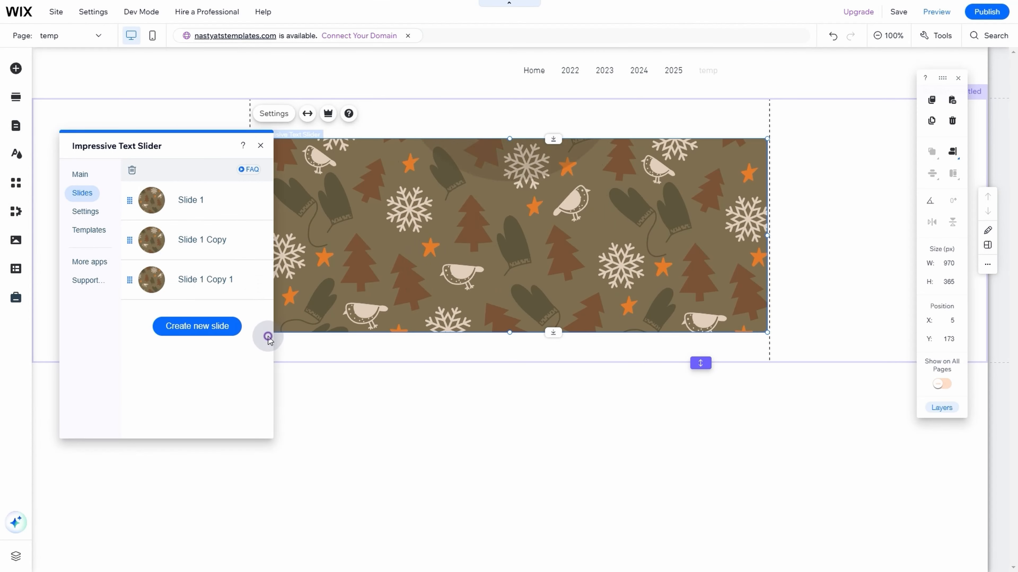
{"action": "left_click", "coordinate": [260, 279]}
{"action": "left_click", "coordinate": [242, 276]}
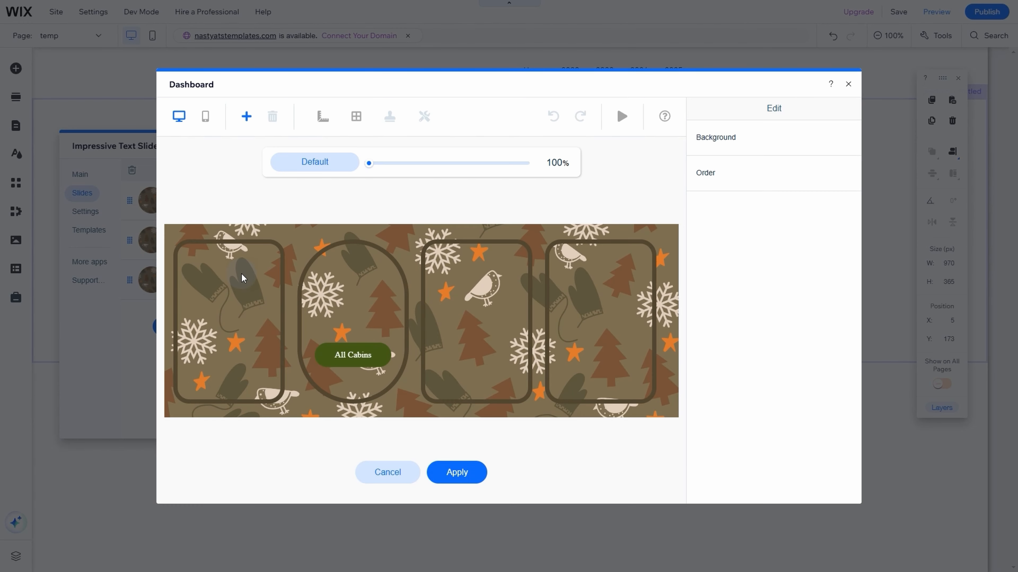
- Delete the three rounded-rectangle cabin photos from the copied slide, keeping the oval fireplace photo and the button
{"action": "left_click", "coordinate": [243, 300]}
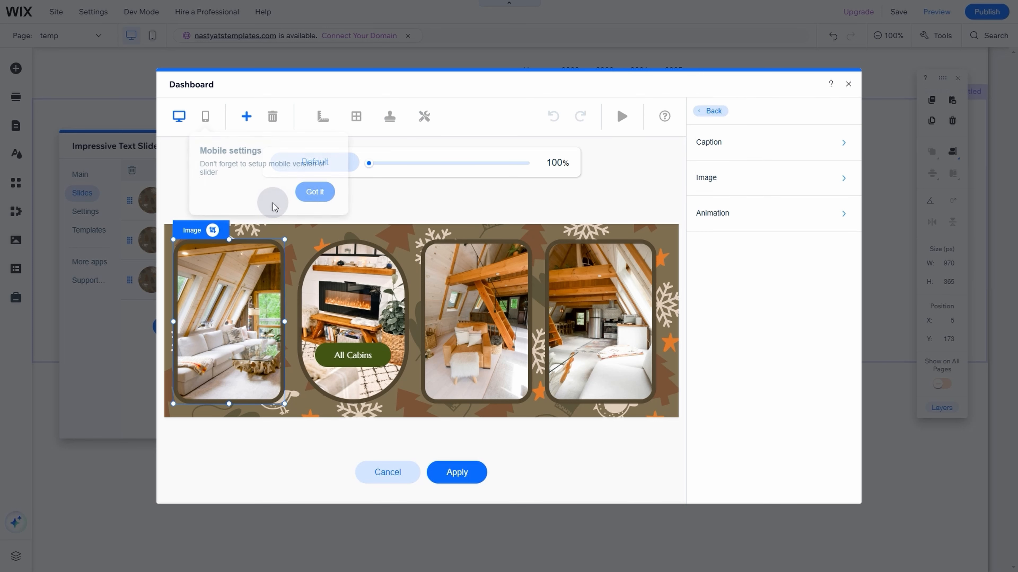
{"action": "key", "text": "Delete"}
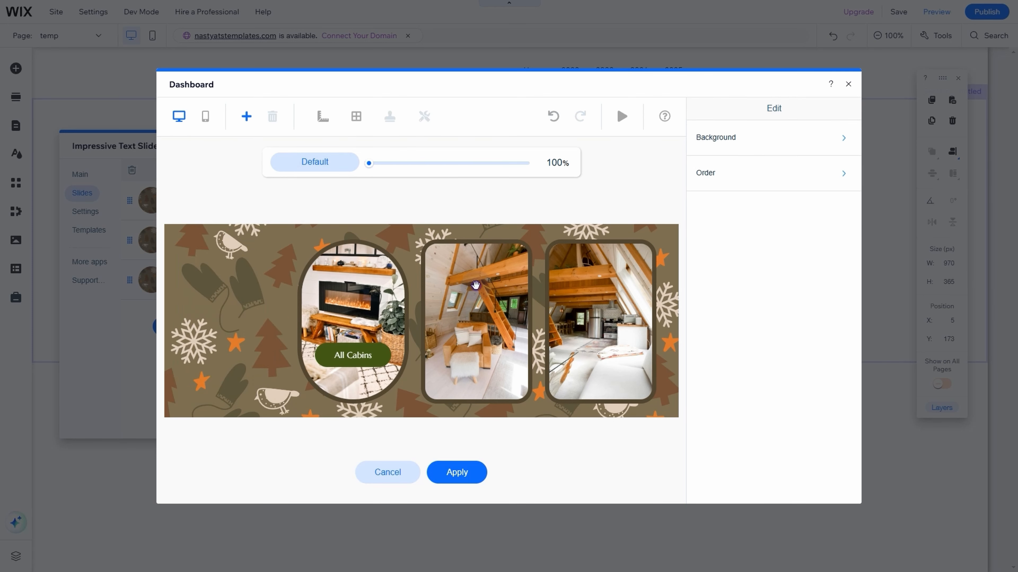
{"action": "left_click", "coordinate": [473, 286]}
{"action": "key", "text": "Delete"}
{"action": "left_click", "coordinate": [589, 298]}
{"action": "key", "text": "Delete"}
- Resize the fireplace photo to 460 by 460 px and center it horizontally and vertically on the slide
{"action": "left_click", "coordinate": [382, 282]}
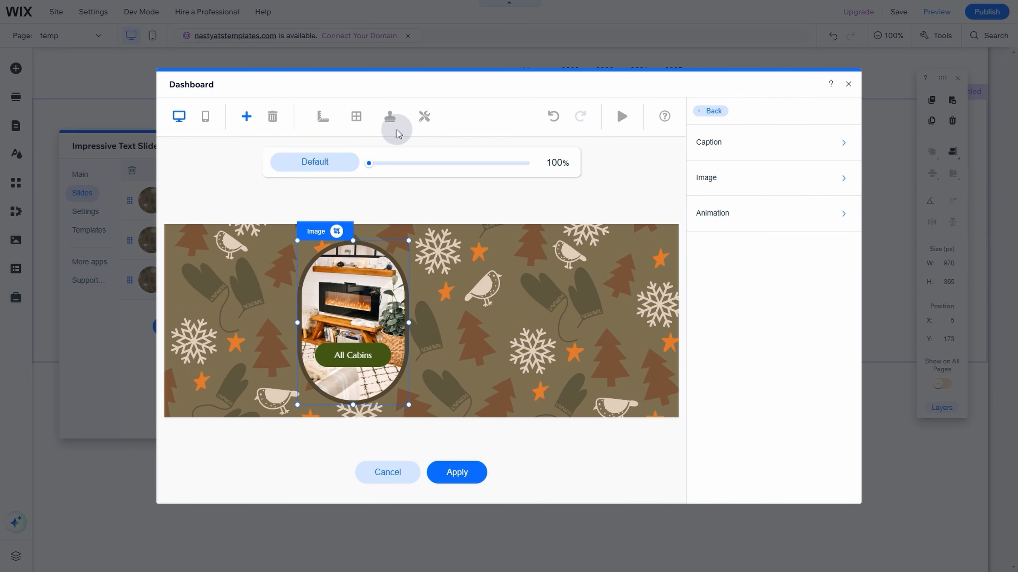
{"action": "left_click", "coordinate": [424, 116]}
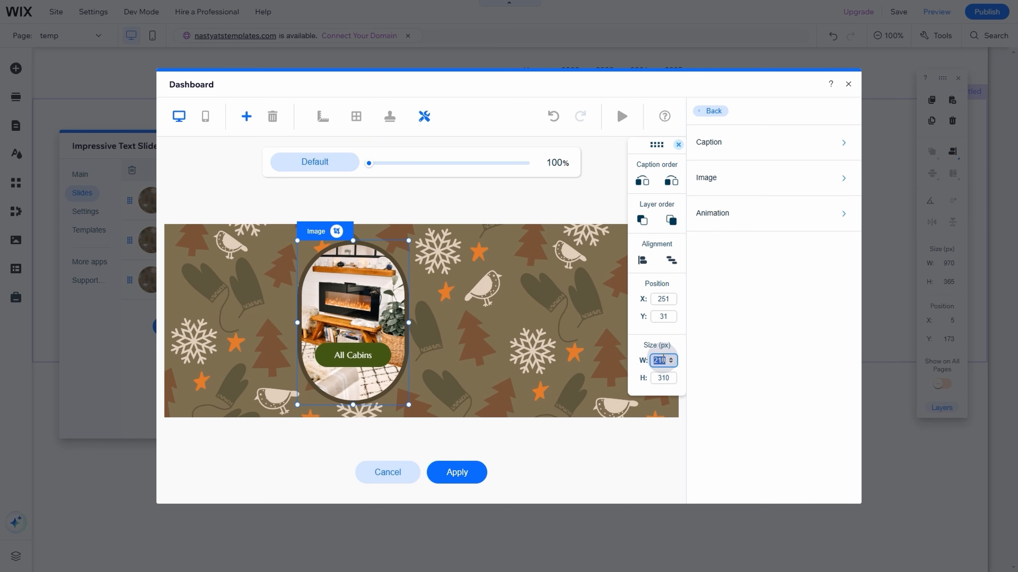
{"action": "type", "text": "460"}
{"action": "left_click", "coordinate": [663, 378]}
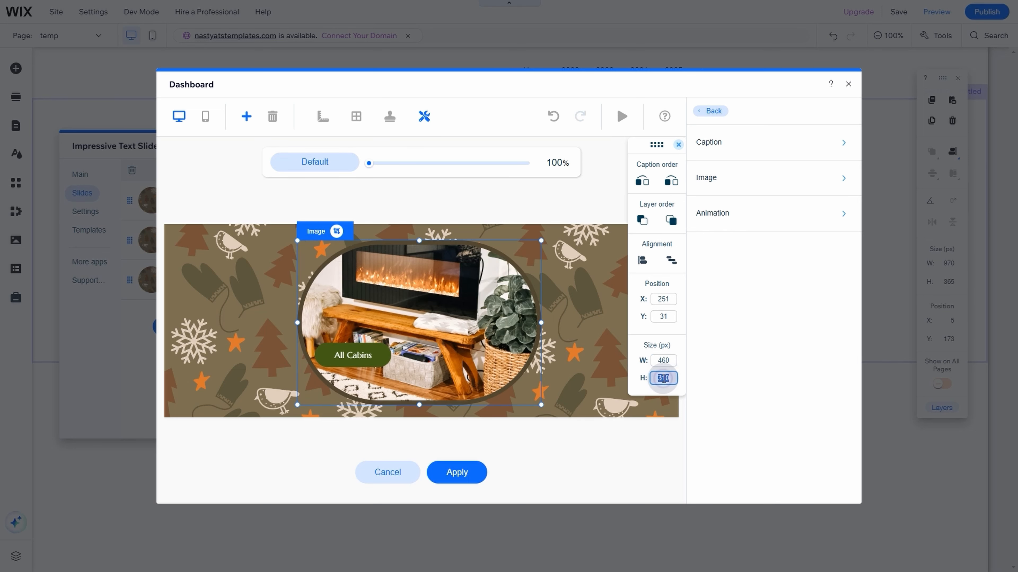
{"action": "type", "text": "460"}
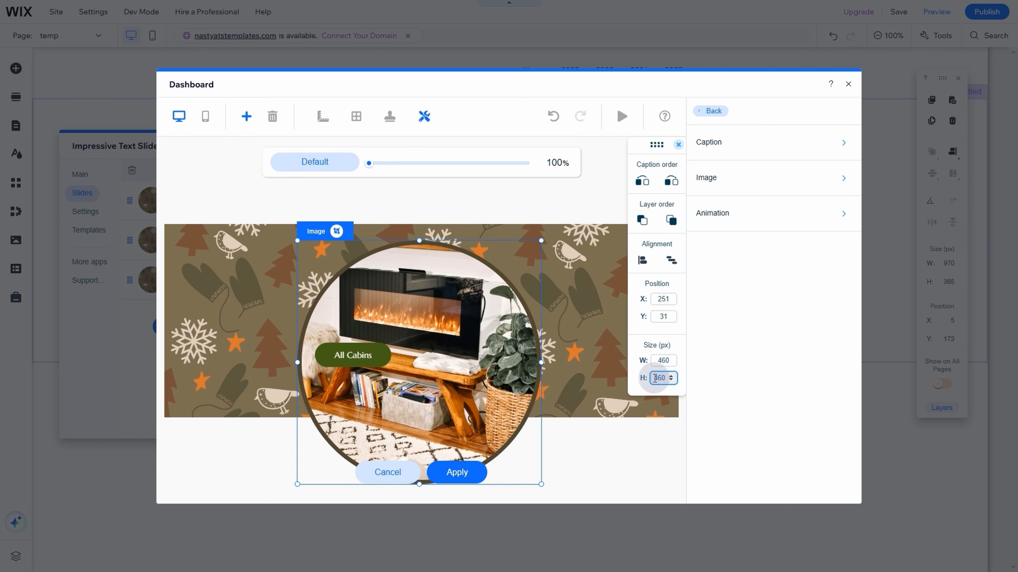
{"action": "left_click", "coordinate": [642, 261]}
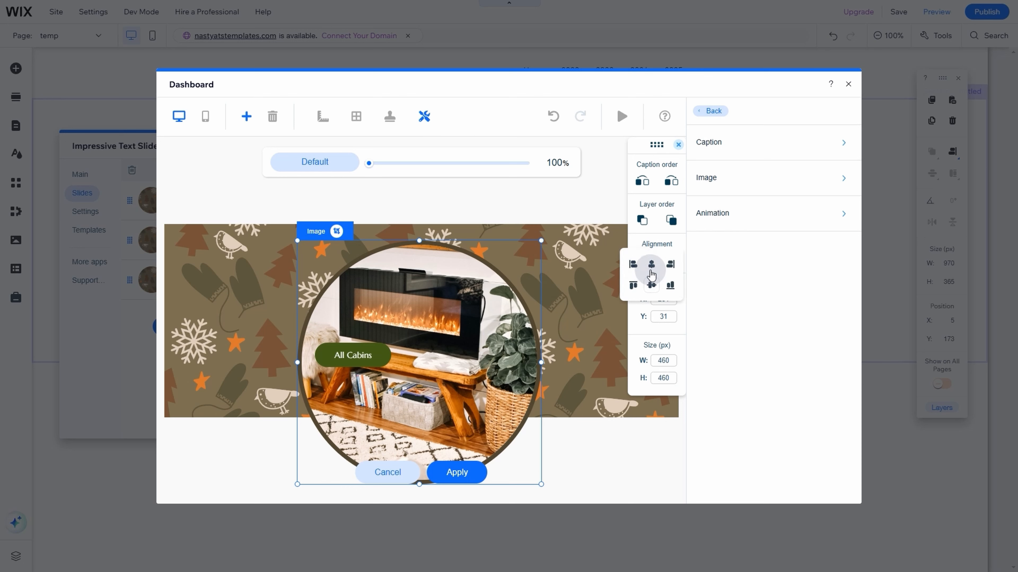
{"action": "left_click", "coordinate": [653, 263]}
{"action": "left_click", "coordinate": [655, 280]}
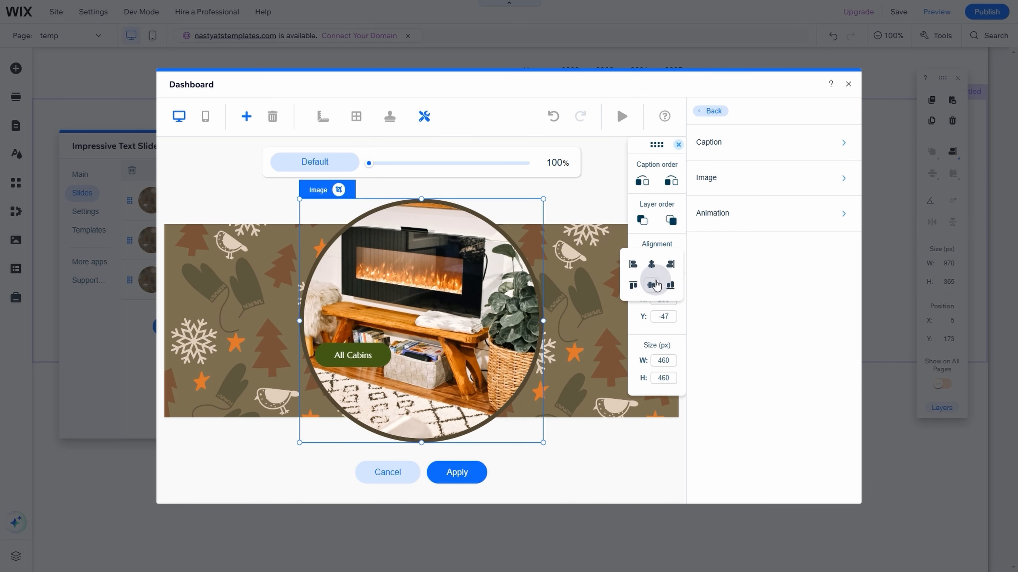
- Set the round photo's border width to 24 px
{"action": "left_click", "coordinate": [756, 140]}
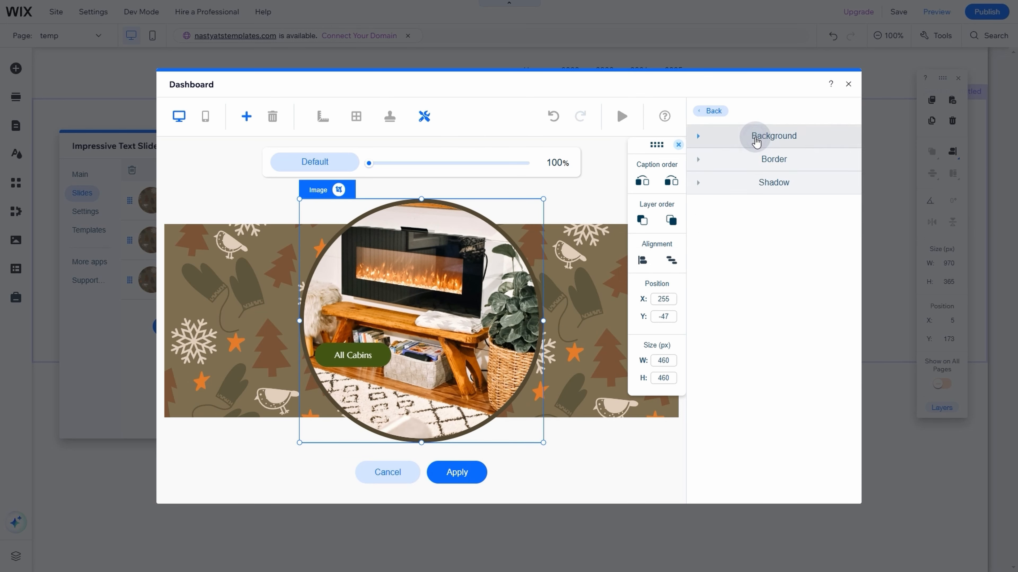
{"action": "left_click", "coordinate": [763, 159]}
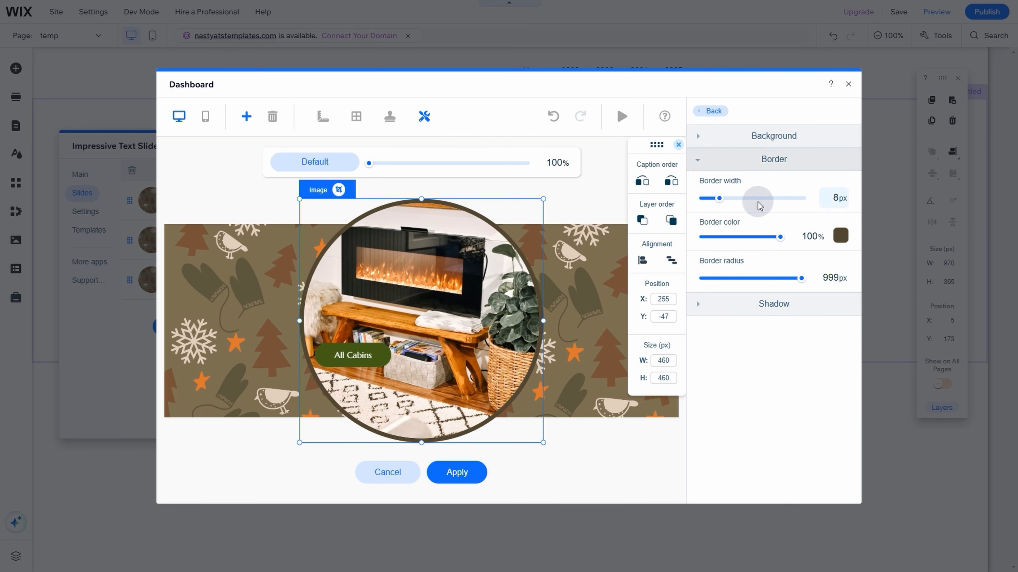
{"action": "left_click", "coordinate": [836, 199]}
{"action": "type", "text": "24"}
{"action": "left_click", "coordinate": [792, 214]}
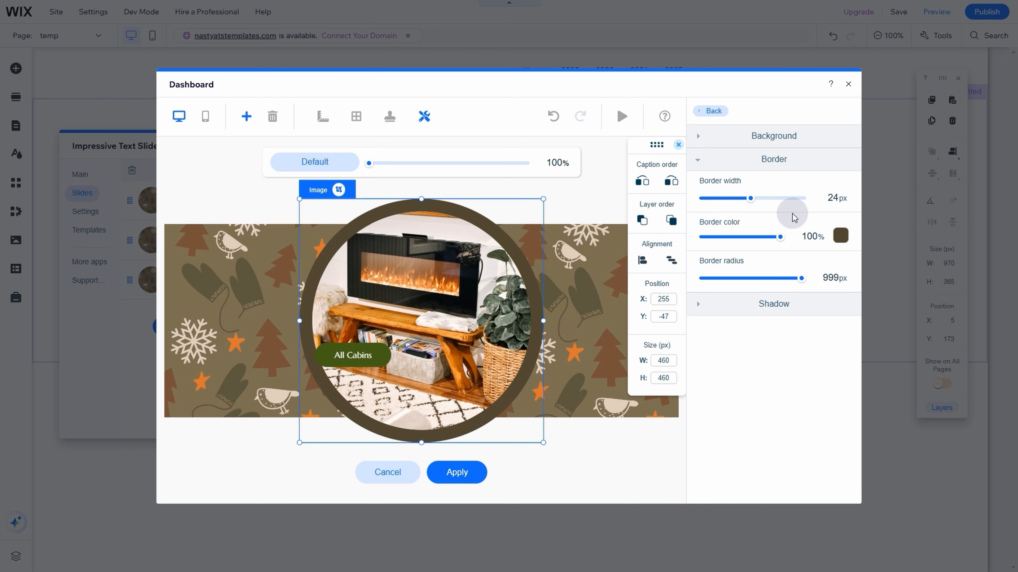
- Replace the fireplace picture with the site-file photo of the A-frame cabin in the forest
{"action": "left_click", "coordinate": [726, 117]}
{"action": "left_click", "coordinate": [748, 177]}
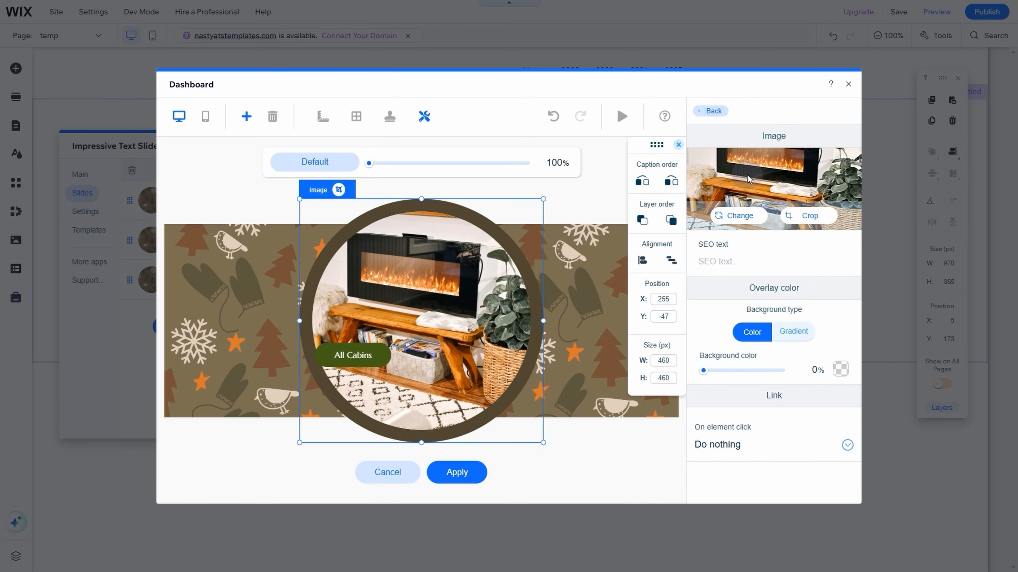
{"action": "left_click", "coordinate": [739, 216]}
{"action": "left_click", "coordinate": [251, 181]}
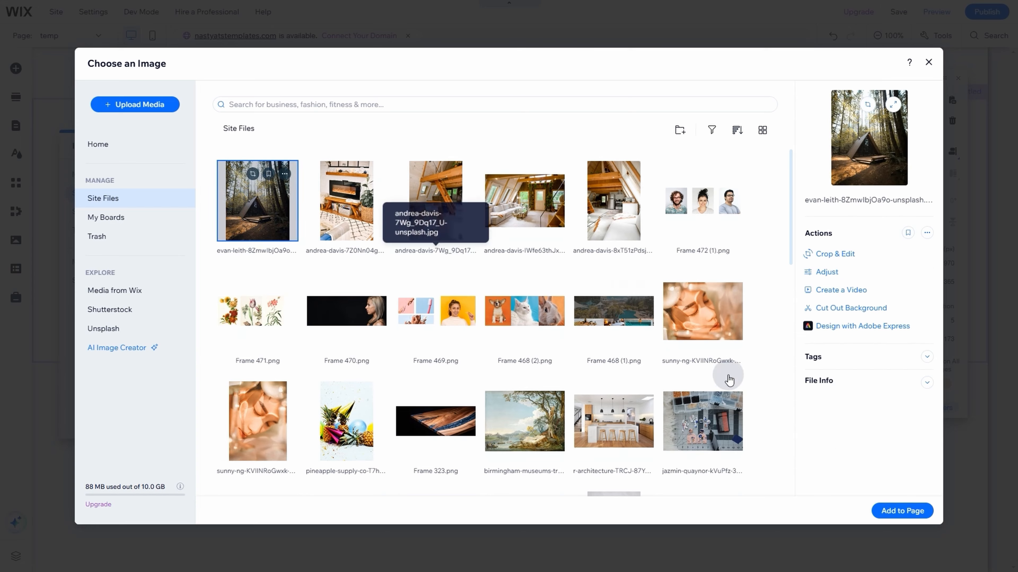
{"action": "left_click", "coordinate": [889, 513]}
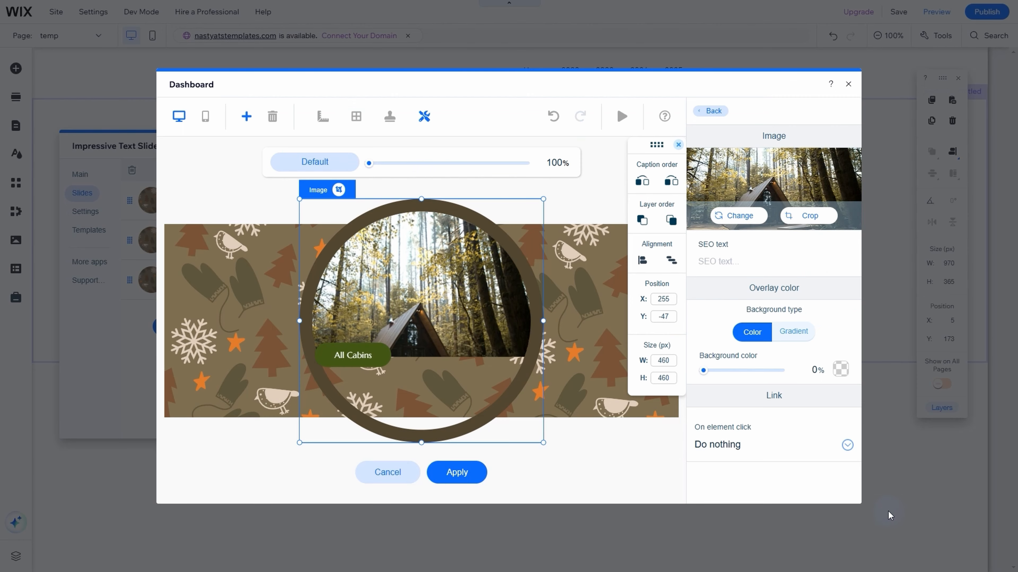
- Crop the forest cabin photo at about 159% zoom, repositioned to frame the cabin in the circle
{"action": "left_click", "coordinate": [808, 215]}
{"action": "scroll", "coordinate": [523, 262], "scroll_direction": "up", "scroll_amount": 3}
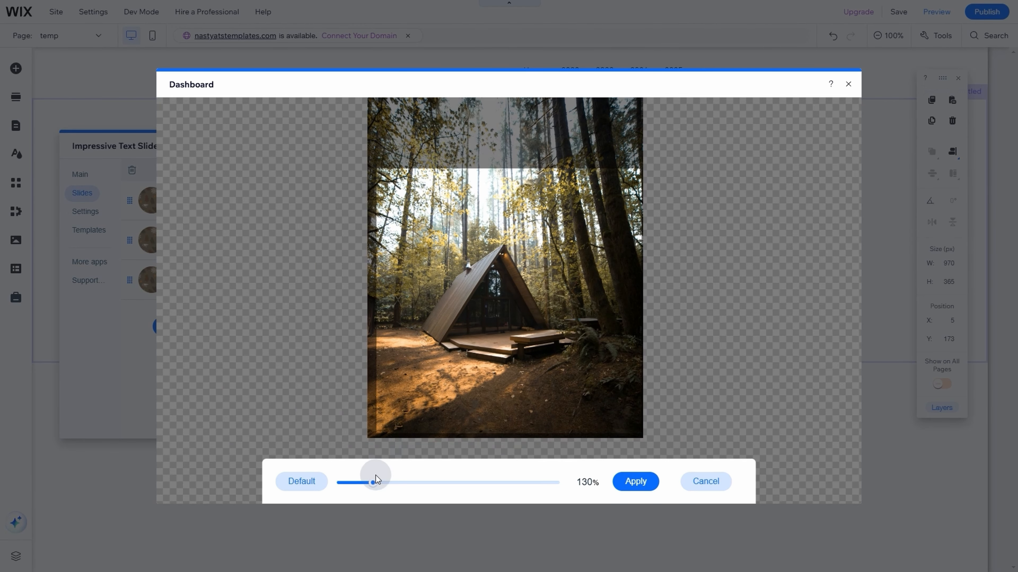
{"action": "left_click_drag", "start_coordinate": [372, 483], "coordinate": [405, 482]}
{"action": "left_click_drag", "start_coordinate": [540, 290], "coordinate": [537, 241]}
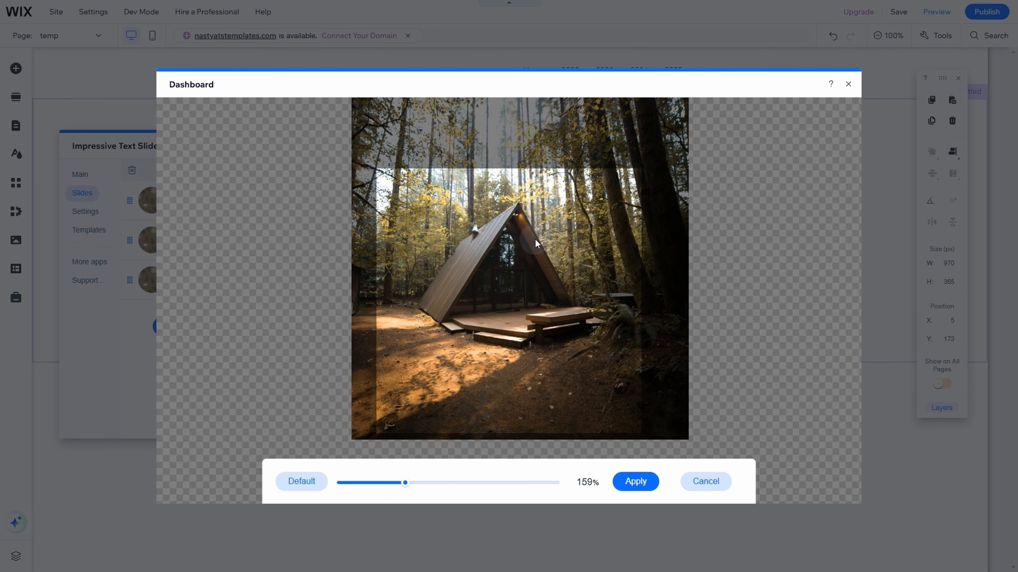
{"action": "left_click", "coordinate": [643, 485]}
{"action": "left_click", "coordinate": [638, 194]}
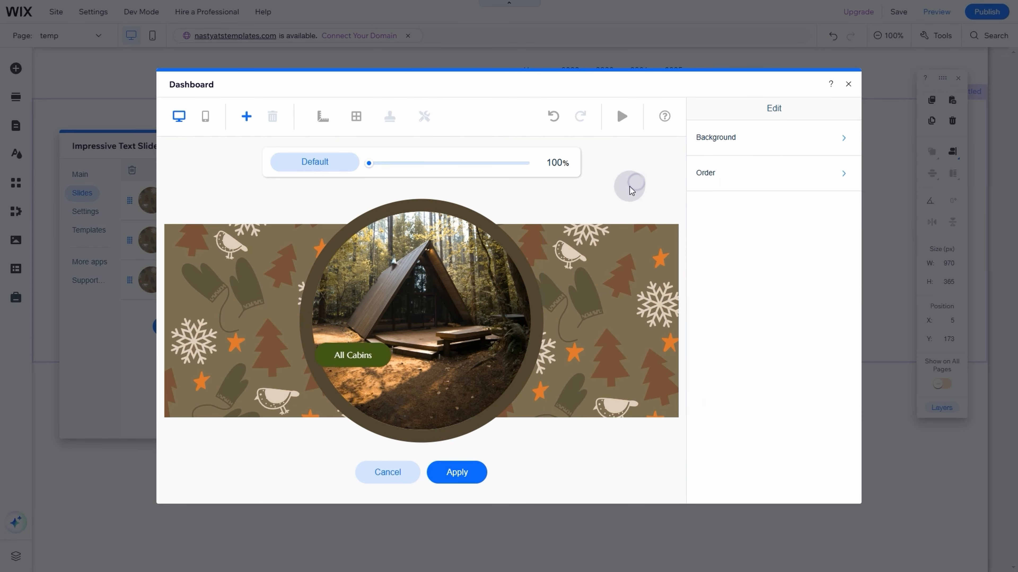
- Move the "All Cabins" button to the lower part of the round photo and center it horizontally on the slide
{"action": "left_click_drag", "start_coordinate": [342, 356], "coordinate": [406, 389]}
{"action": "left_click", "coordinate": [316, 196]}
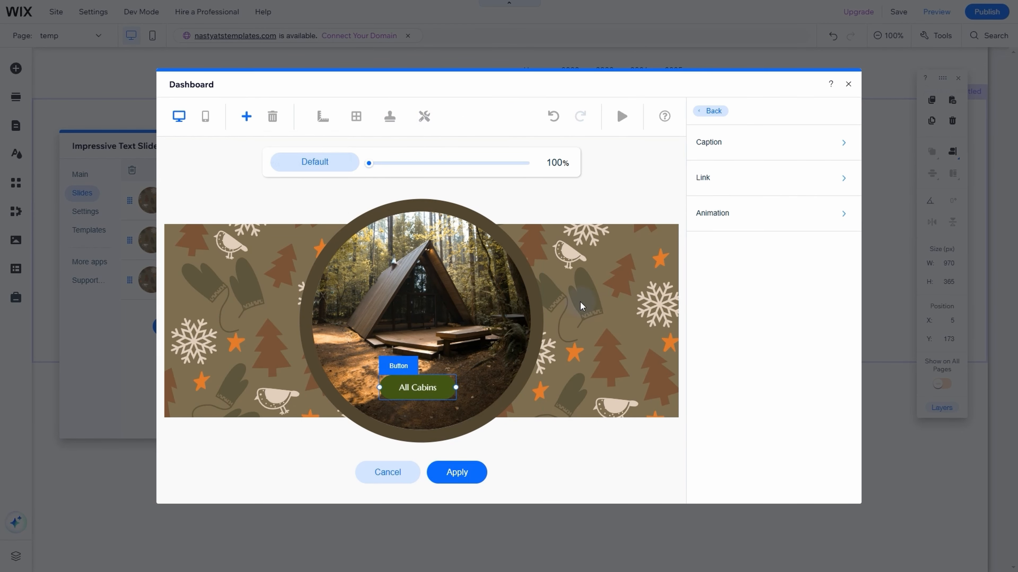
{"action": "left_click", "coordinate": [644, 260]}
{"action": "left_click", "coordinate": [654, 266]}
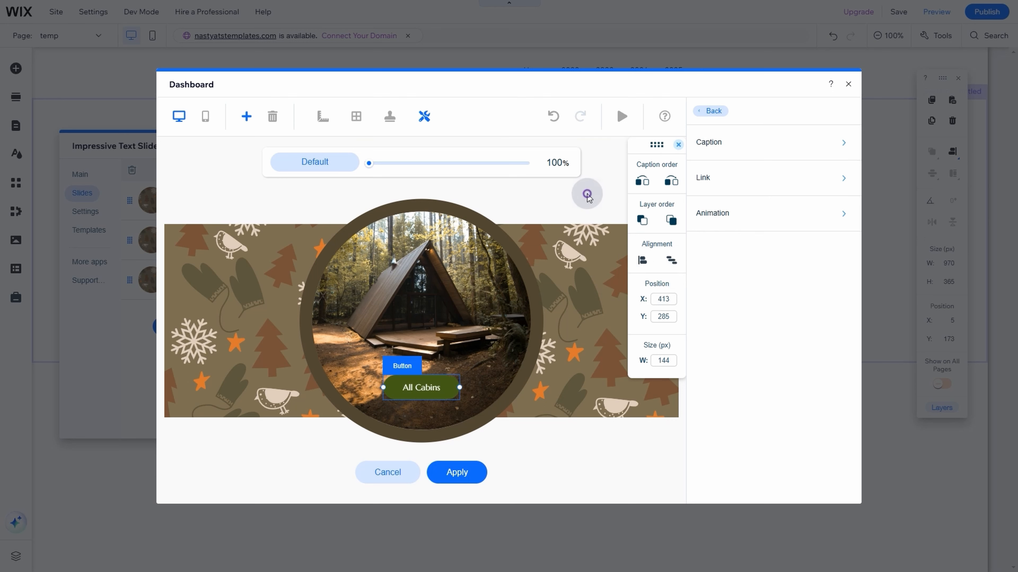
{"action": "left_click", "coordinate": [584, 196]}
- Change the button text to "Book Your Cabin Now", widen the button to about 227 px and center it horizontally
{"action": "double_click", "coordinate": [428, 392]}
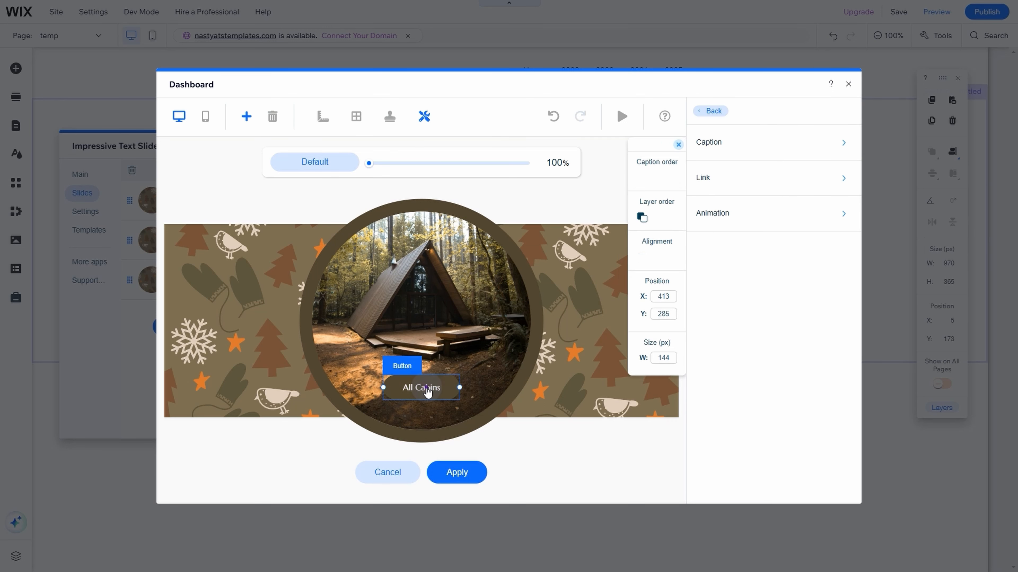
{"action": "type", "text": "Book Your Cabin Now"}
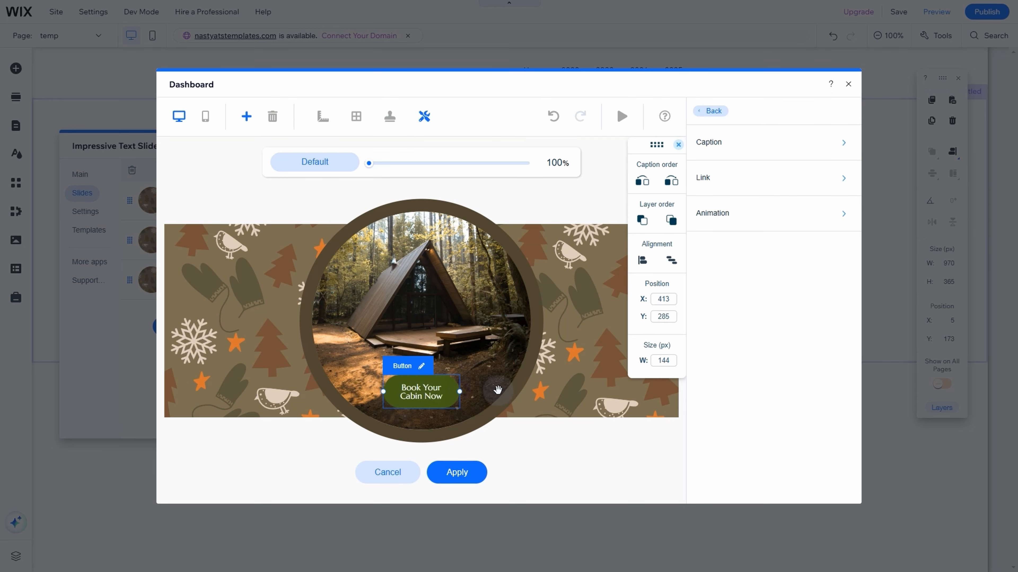
{"action": "left_click_drag", "start_coordinate": [461, 393], "coordinate": [503, 389]}
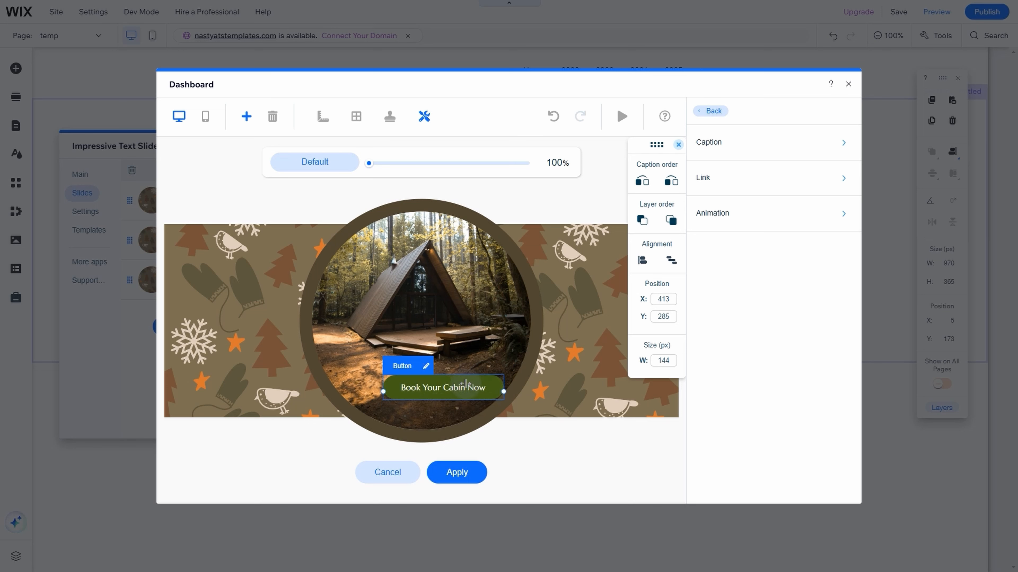
{"action": "left_click", "coordinate": [643, 260]}
{"action": "left_click", "coordinate": [654, 265]}
- Set the "Book Your Cabin Now" button's background padding to 15 px and align it to the slide's horizontal center
{"action": "left_click", "coordinate": [721, 141]}
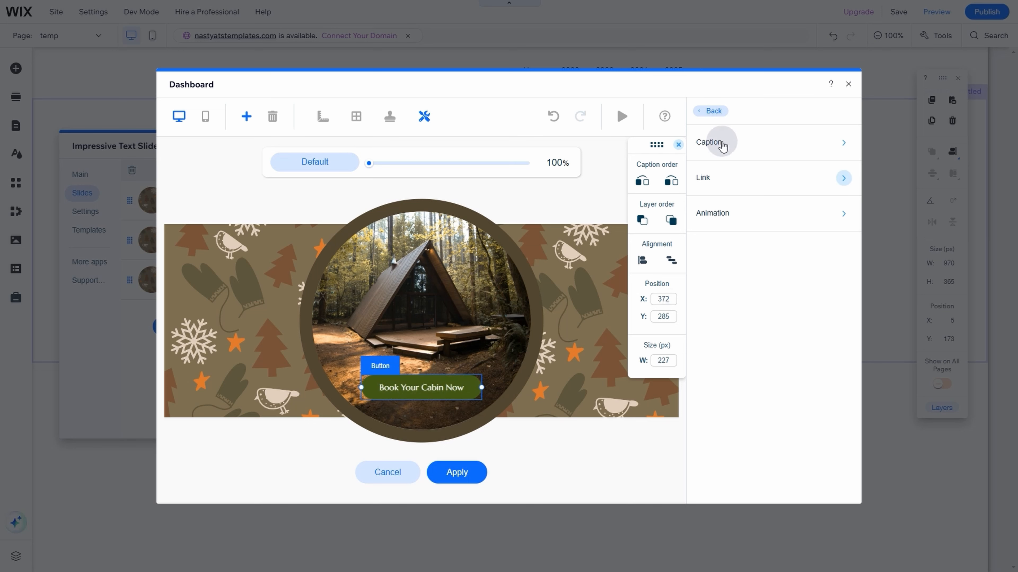
{"action": "left_click", "coordinate": [784, 285]}
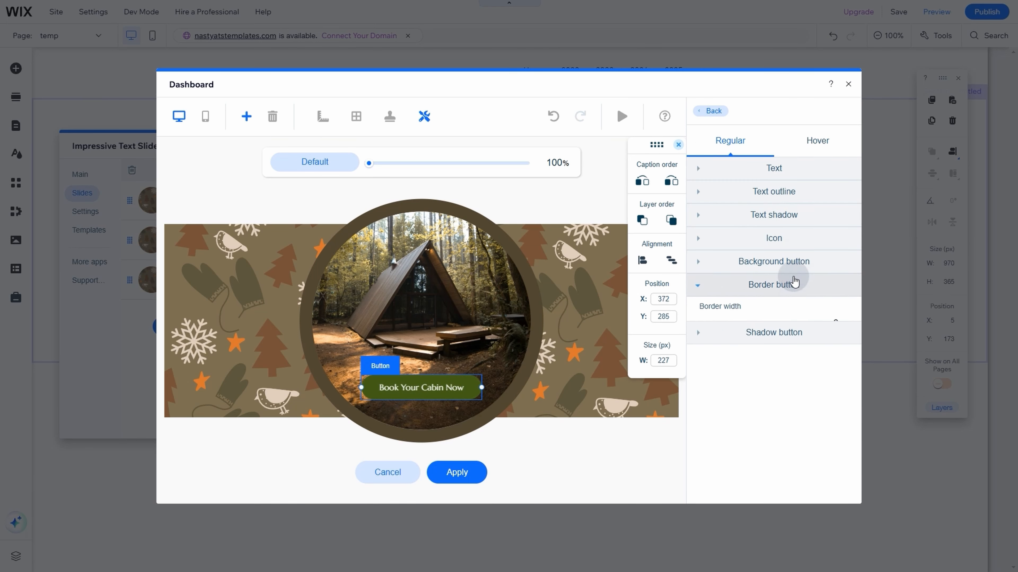
{"action": "left_click", "coordinate": [781, 260]}
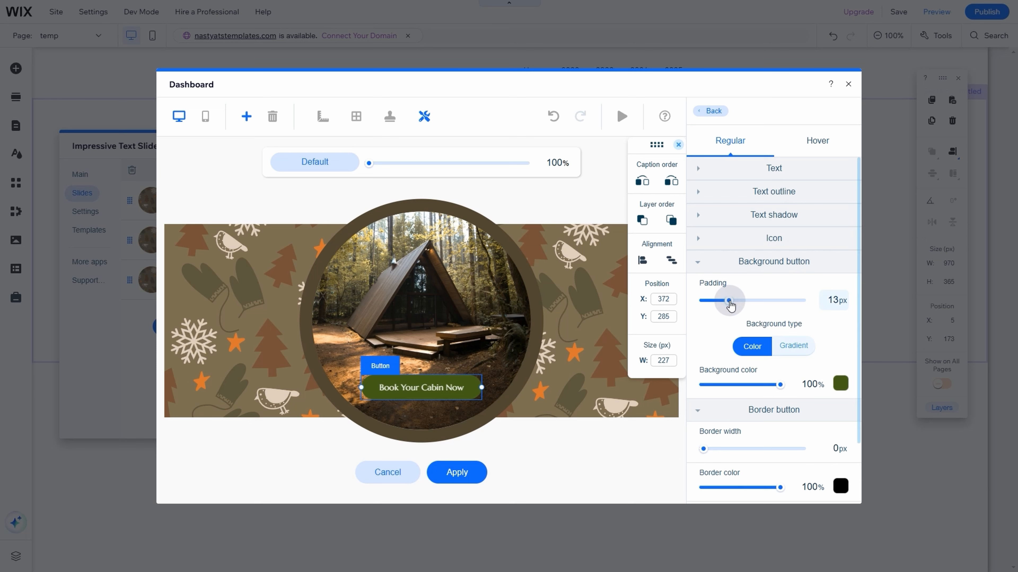
{"action": "left_click", "coordinate": [642, 262]}
{"action": "left_click", "coordinate": [653, 263]}
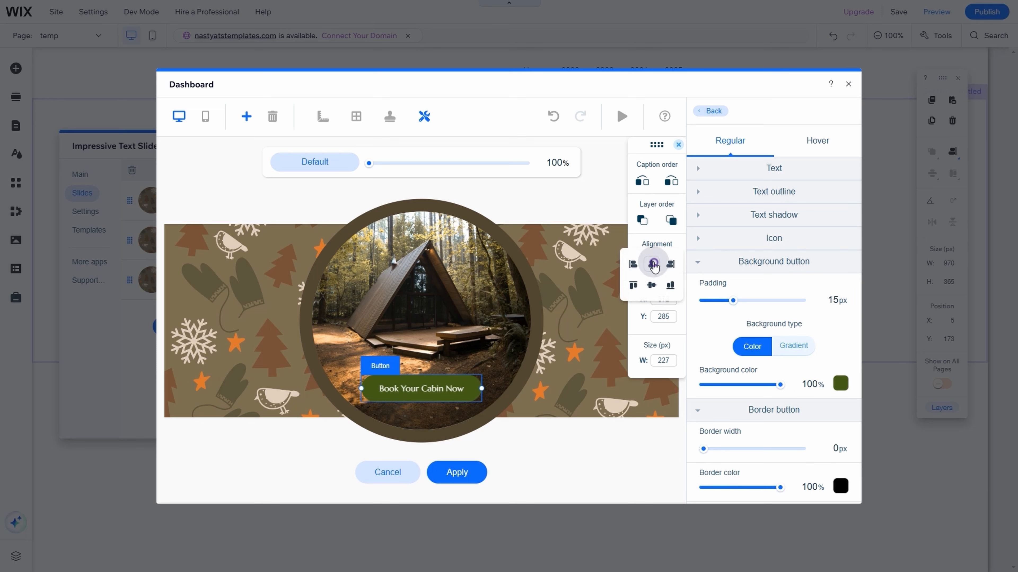
- Shift the button slightly lower on the round photo and center it horizontally again
{"action": "left_click", "coordinate": [564, 194]}
{"action": "left_click_drag", "start_coordinate": [443, 386], "coordinate": [439, 381]}
{"action": "left_click", "coordinate": [642, 261]}
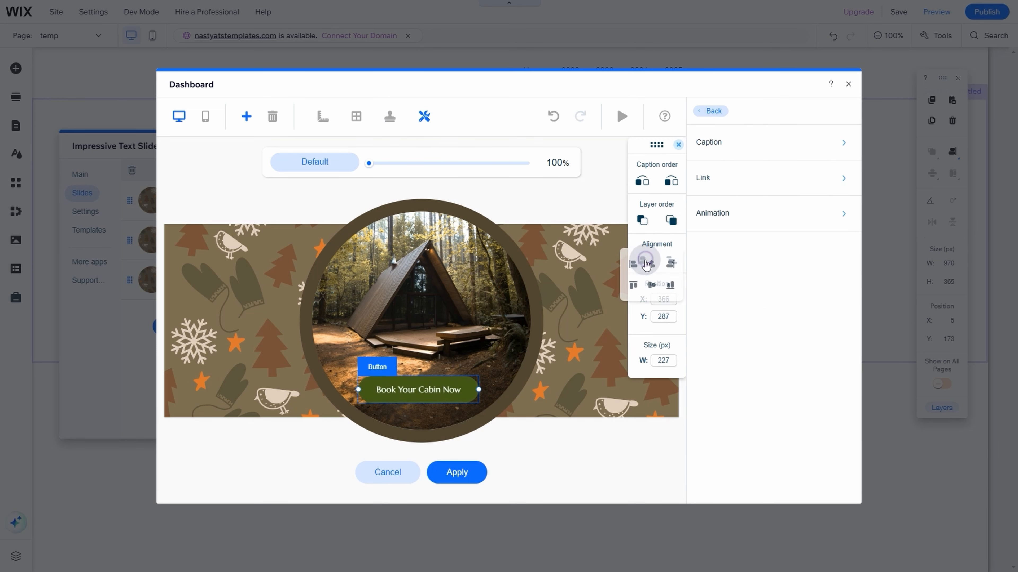
{"action": "left_click", "coordinate": [653, 263]}
{"action": "left_click", "coordinate": [544, 188]}
- Set the round cabin photo's appearance animation to Fade Down and its disappearance animation to Fade Out, and preview the slide
{"action": "left_click", "coordinate": [461, 254]}
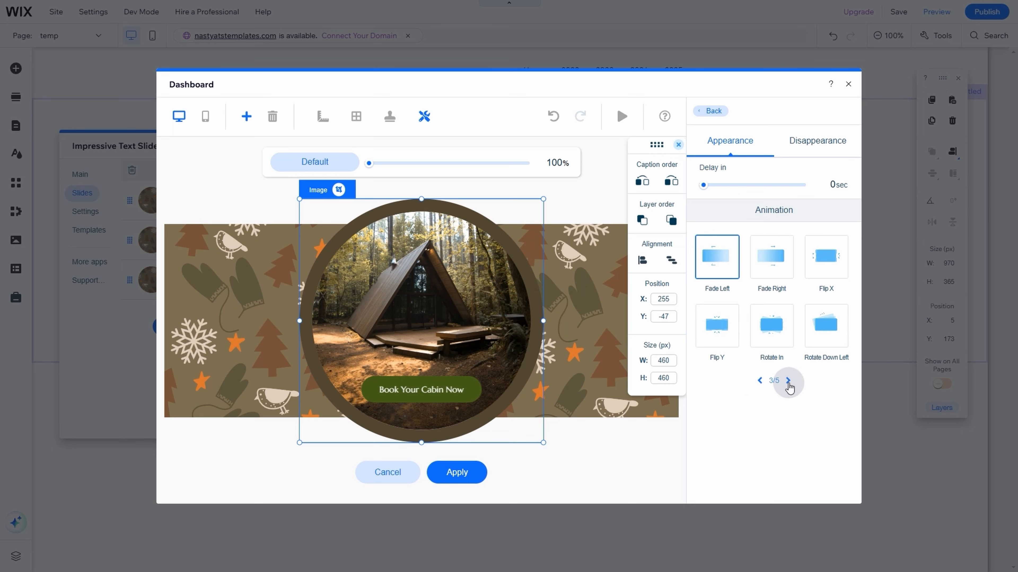
{"action": "left_click", "coordinate": [759, 382]}
{"action": "left_click", "coordinate": [817, 141]}
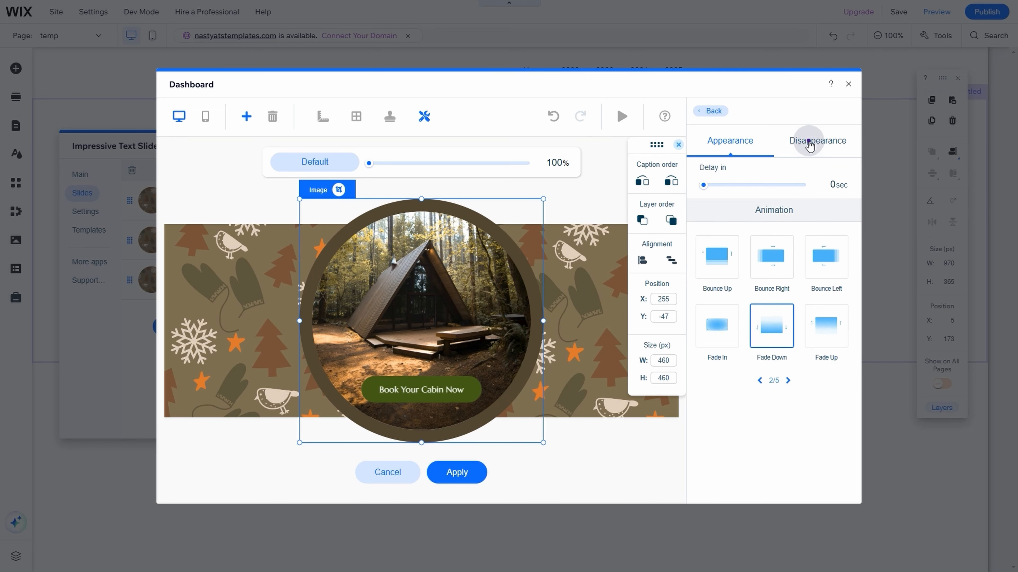
{"action": "left_click", "coordinate": [787, 381]}
{"action": "left_click", "coordinate": [758, 381]}
{"action": "left_click", "coordinate": [716, 325]}
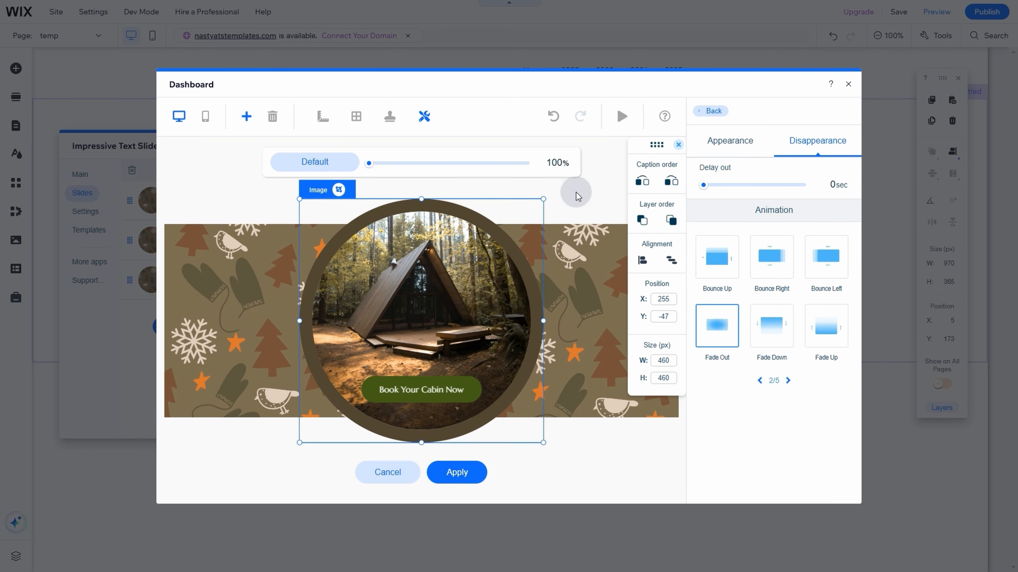
{"action": "left_click", "coordinate": [620, 119]}
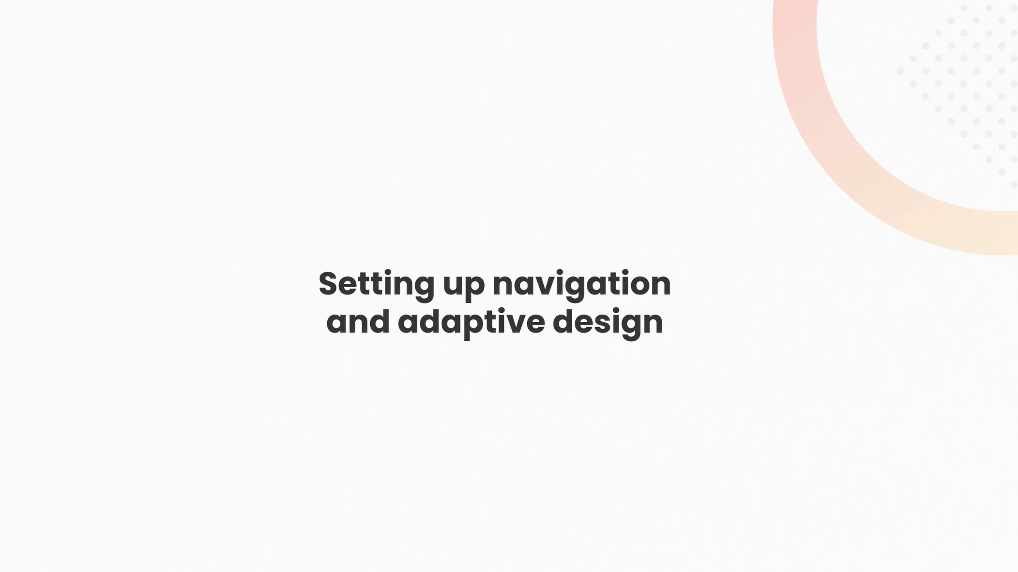
- Turn on navigation arrows in the slider's navigation settings
{"action": "left_click", "coordinate": [62, 188]}
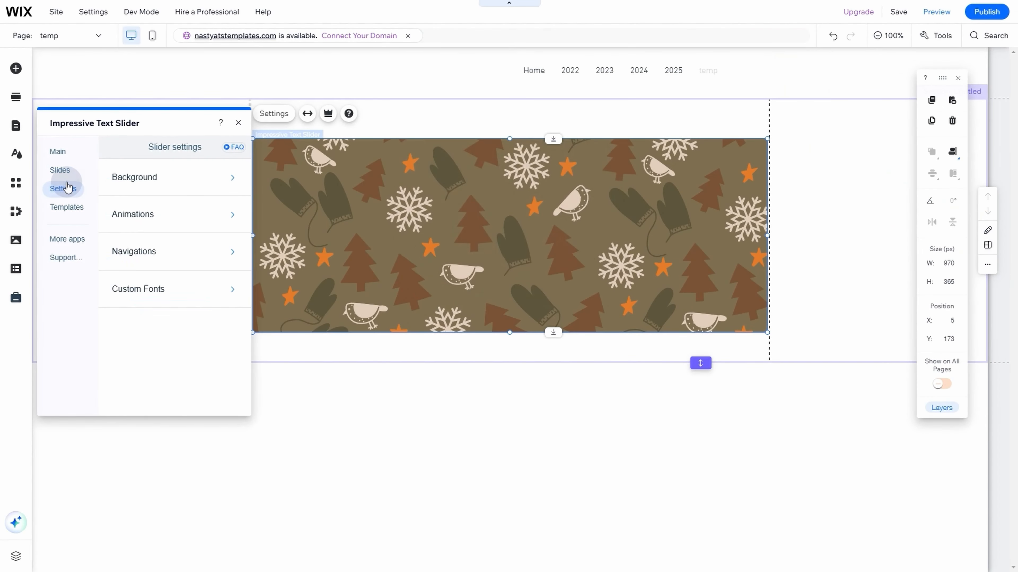
{"action": "left_click", "coordinate": [176, 212]}
{"action": "left_click", "coordinate": [186, 251]}
{"action": "left_click", "coordinate": [224, 205]}
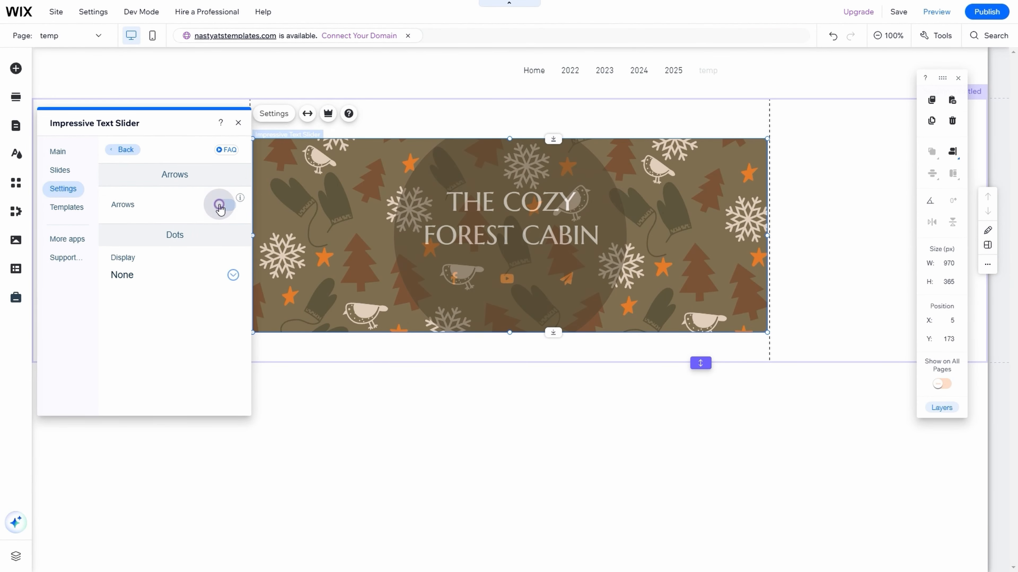
- Set both the arrows color and the arrows' hover color to the saved dark green #435C15
{"action": "scroll", "coordinate": [218, 213], "scroll_direction": "down", "scroll_amount": 2}
{"action": "scroll", "coordinate": [220, 218], "scroll_direction": "down", "scroll_amount": 1}
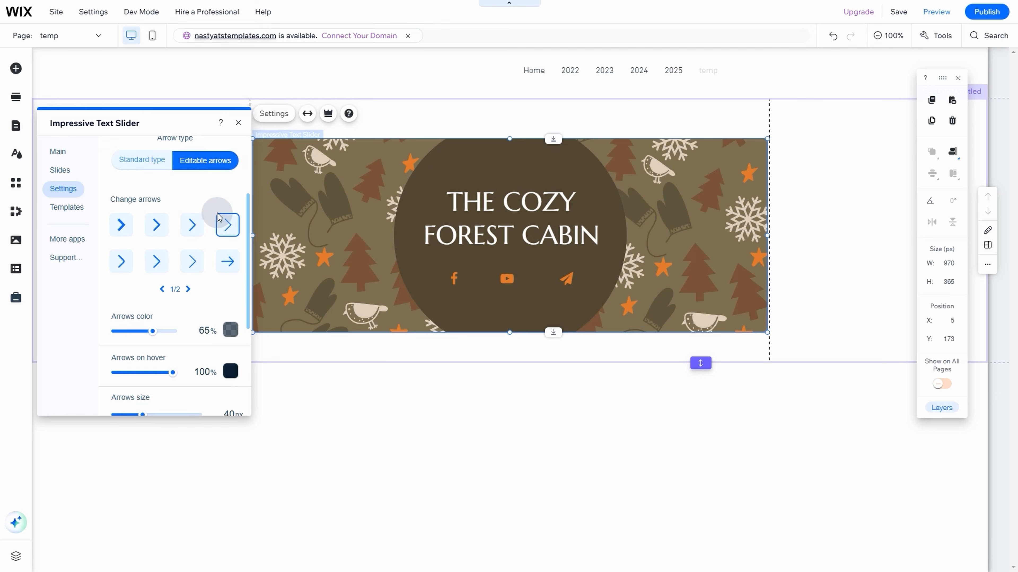
{"action": "scroll", "coordinate": [225, 228], "scroll_direction": "down", "scroll_amount": 2}
{"action": "left_click", "coordinate": [232, 281]}
{"action": "left_click", "coordinate": [344, 418]}
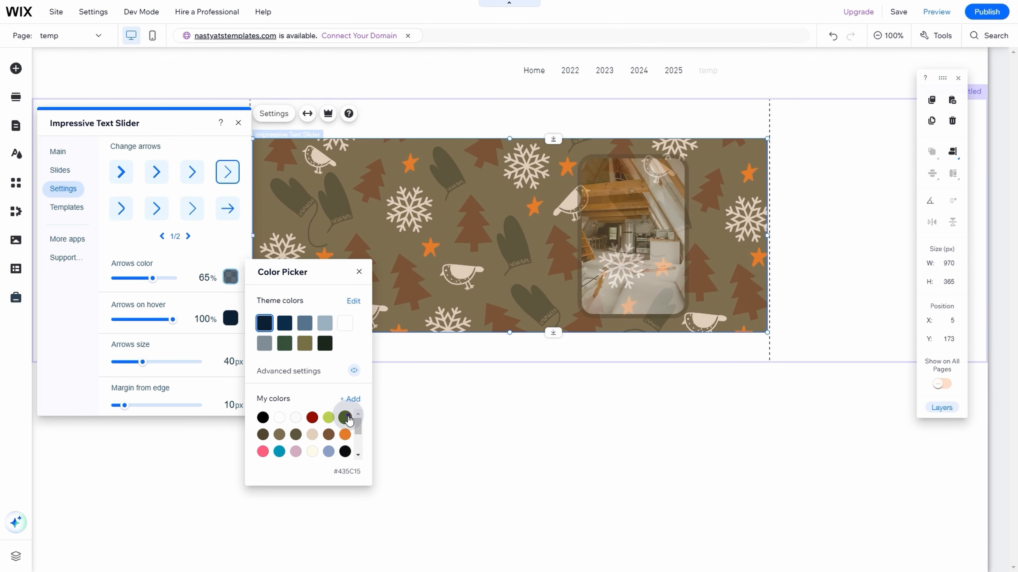
{"action": "left_click", "coordinate": [230, 318]}
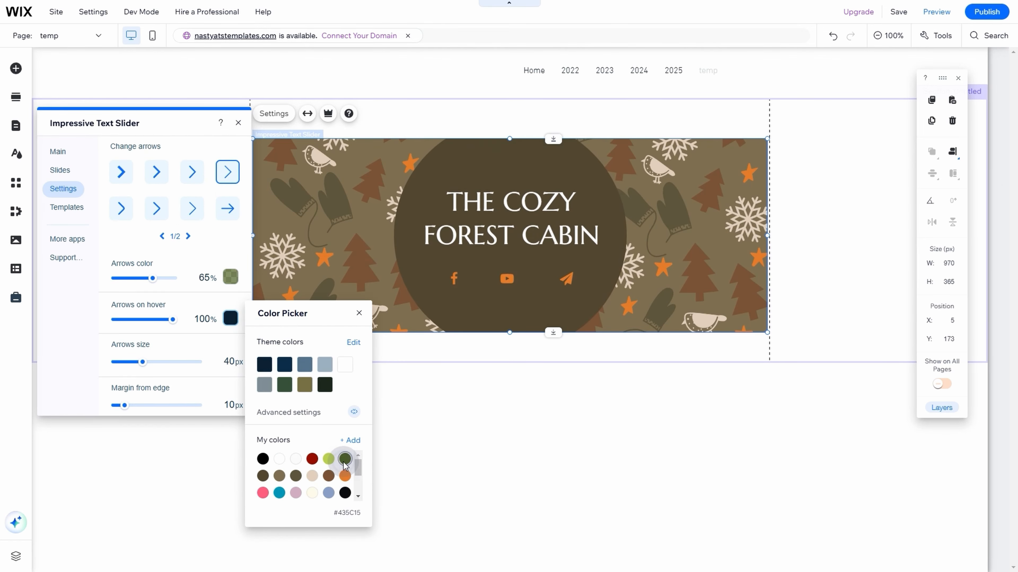
{"action": "left_click", "coordinate": [345, 458]}
{"action": "left_click", "coordinate": [359, 313]}
- Set the slider's dots display to Outer dots
{"action": "scroll", "coordinate": [180, 340], "scroll_direction": "down", "scroll_amount": 3}
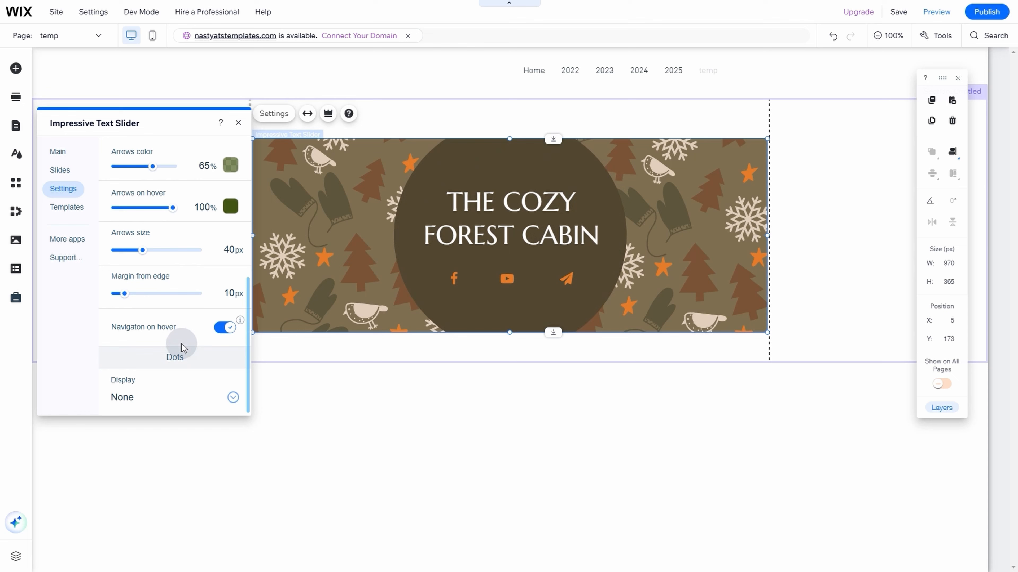
{"action": "left_click", "coordinate": [191, 401]}
{"action": "left_click", "coordinate": [182, 378]}
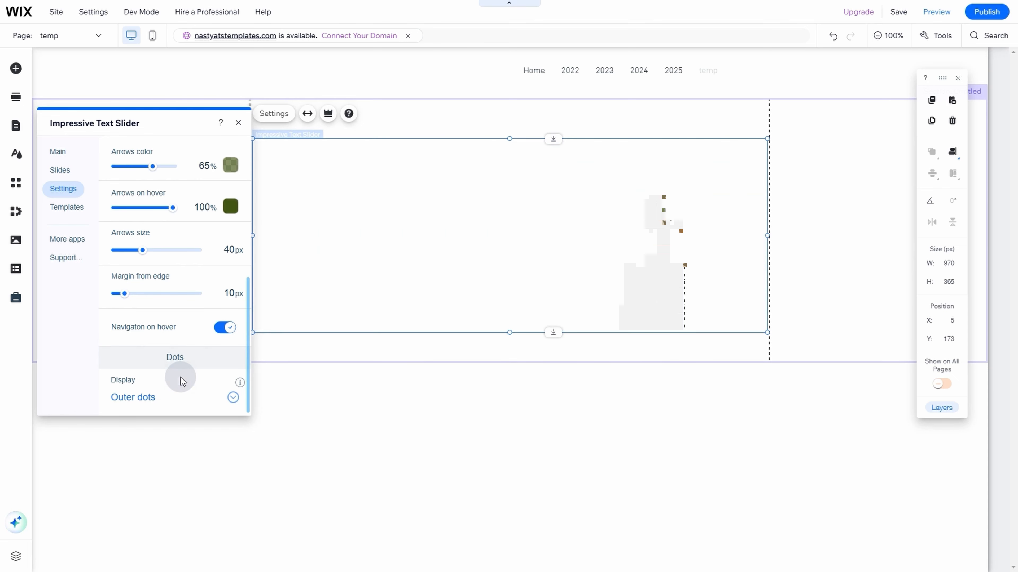
{"action": "scroll", "coordinate": [180, 373], "scroll_direction": "down", "scroll_amount": 5}
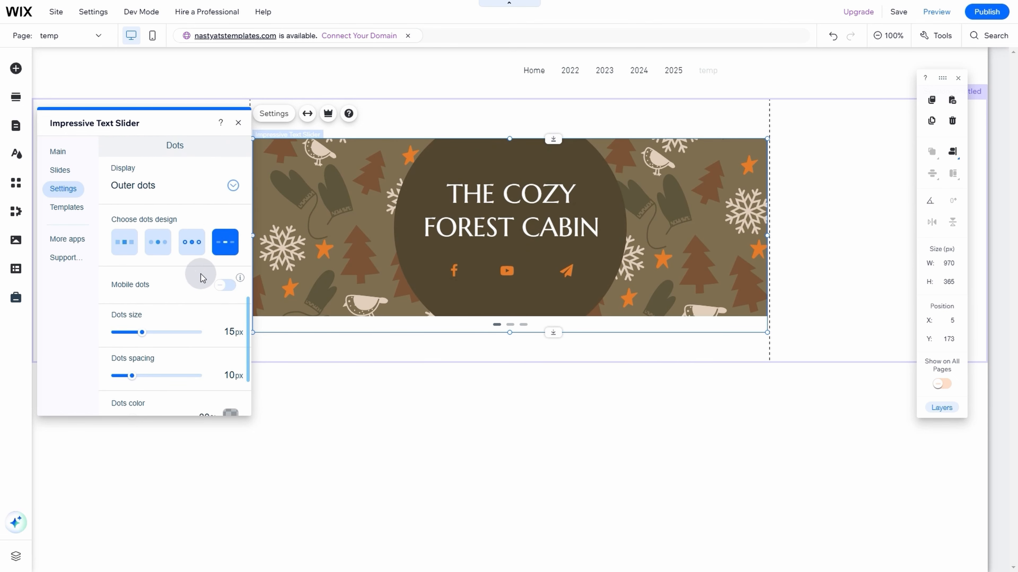
{"action": "scroll", "coordinate": [216, 269], "scroll_direction": "down", "scroll_amount": 3}
- Set the dots, active dot and hover dots colors to dark green #435C15, and turn on mobile dots
{"action": "left_click", "coordinate": [230, 321]}
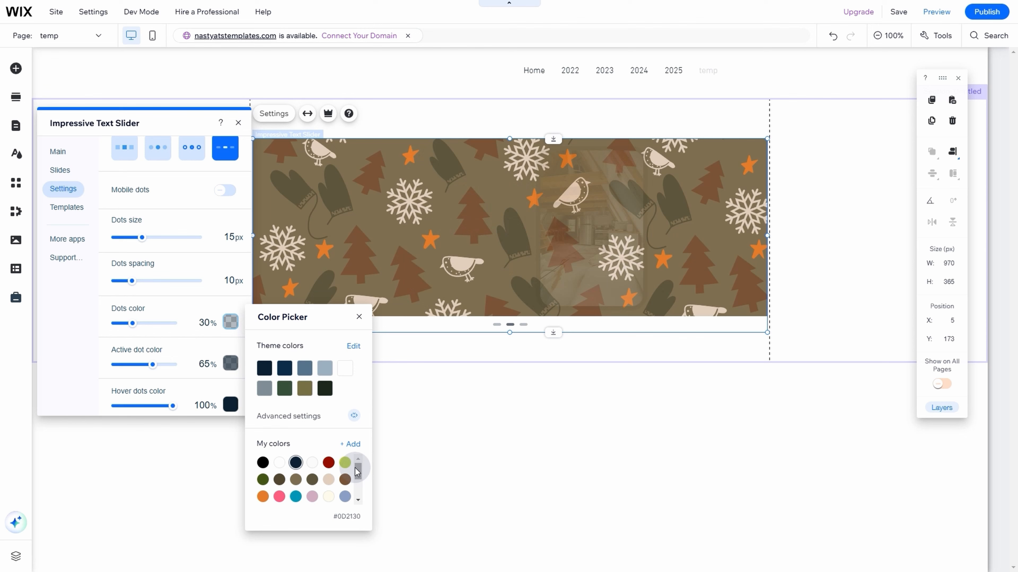
{"action": "left_click", "coordinate": [263, 480]}
{"action": "left_click", "coordinate": [230, 363]}
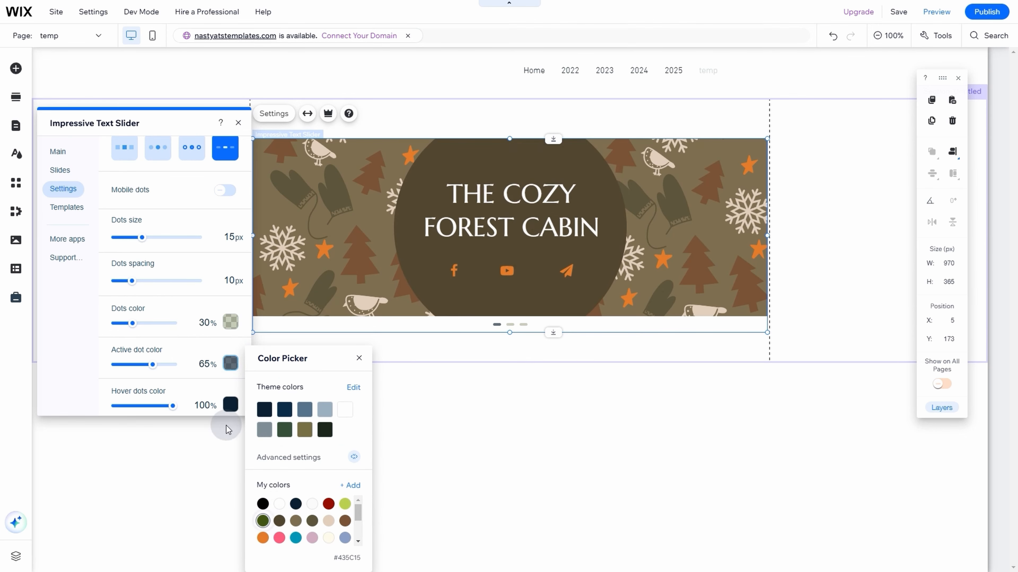
{"action": "left_click", "coordinate": [231, 404]}
{"action": "left_click", "coordinate": [263, 521]}
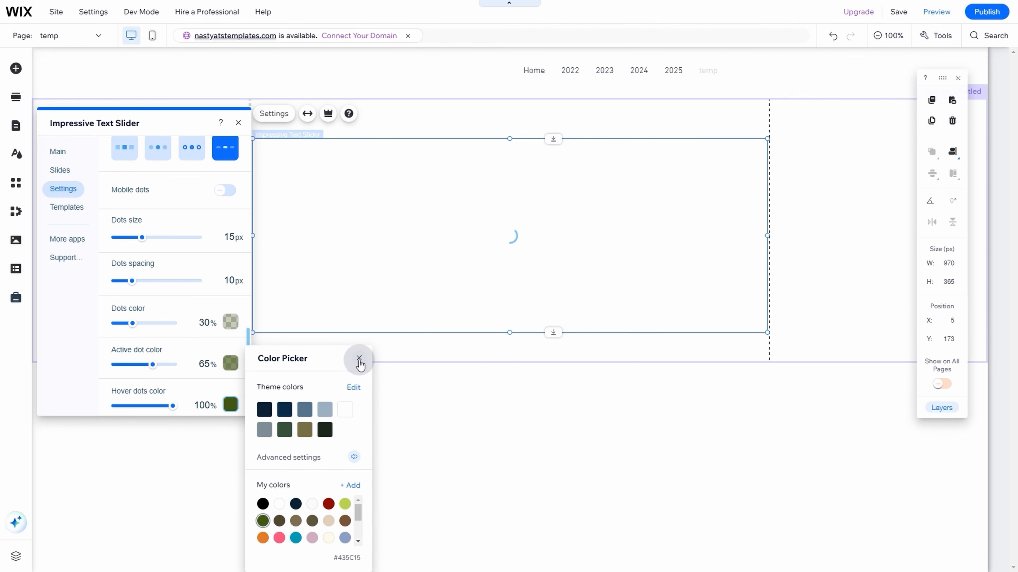
{"action": "left_click", "coordinate": [359, 359]}
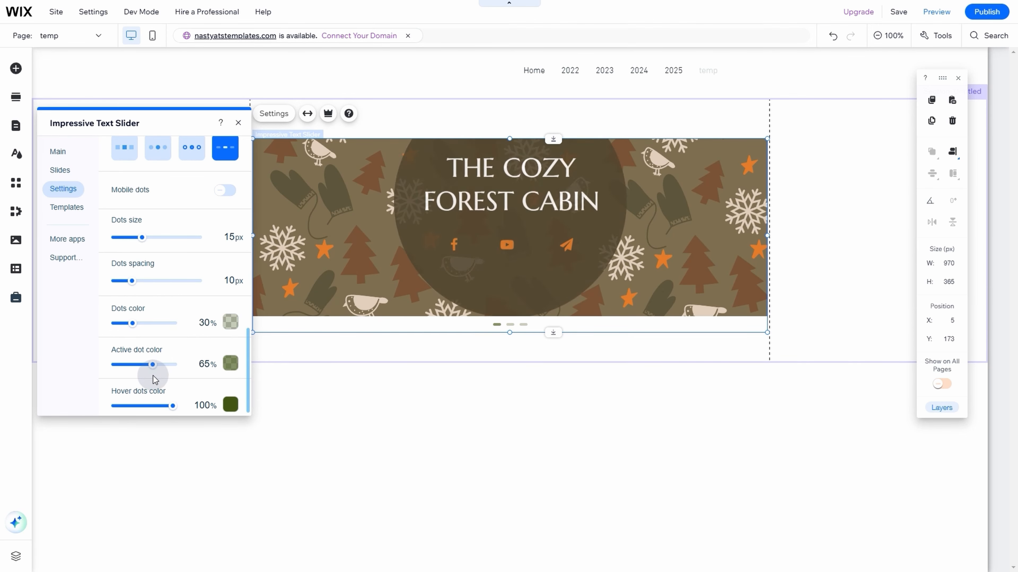
{"action": "left_click", "coordinate": [223, 192]}
- In the site's mobile view, set the slider's height to 640 px and save the site
{"action": "left_click", "coordinate": [153, 36]}
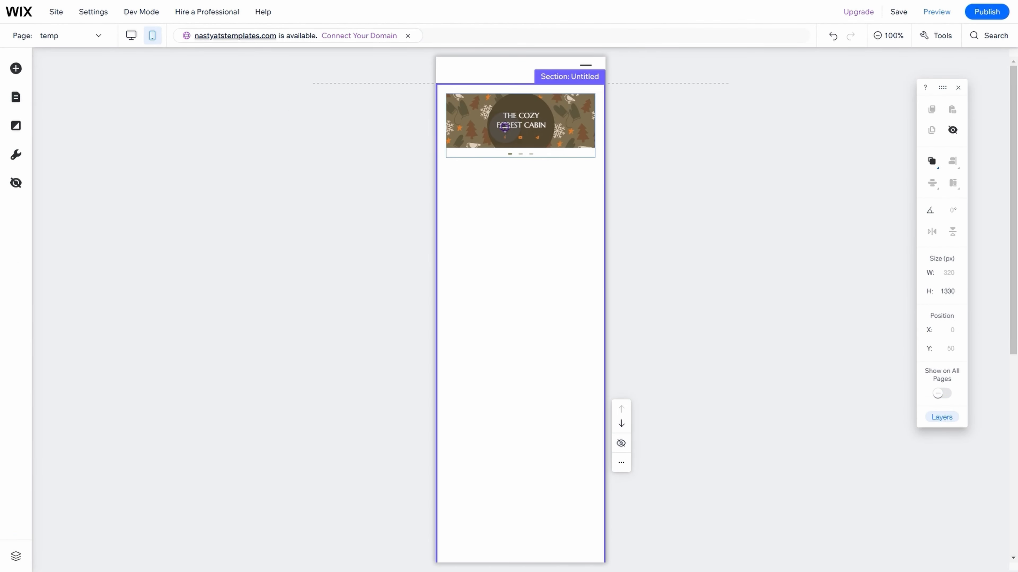
{"action": "left_click", "coordinate": [578, 147]}
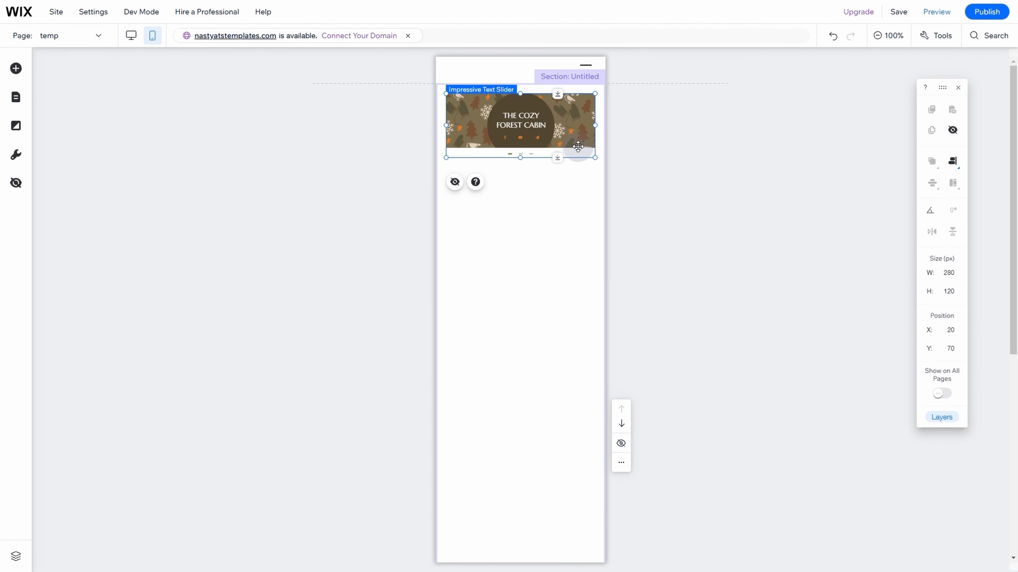
{"action": "left_click", "coordinate": [947, 293]}
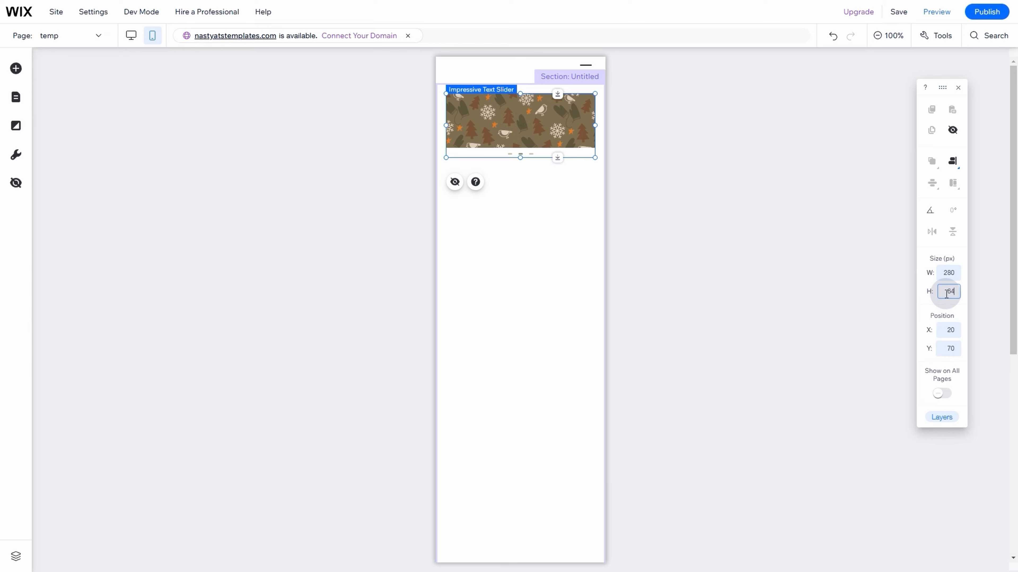
{"action": "type", "text": "640"}
{"action": "key", "text": "Return"}
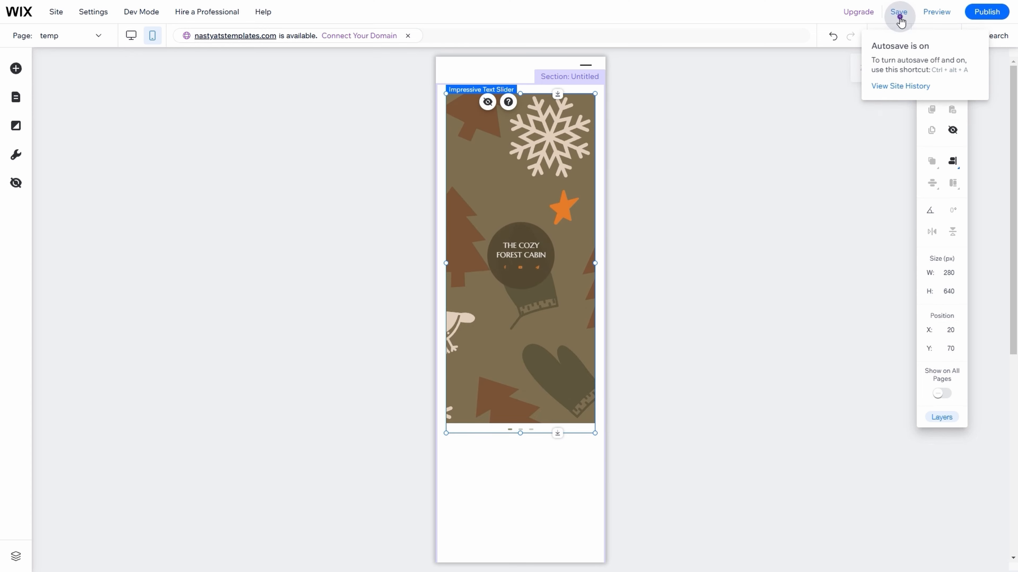
{"action": "left_click", "coordinate": [900, 18]}
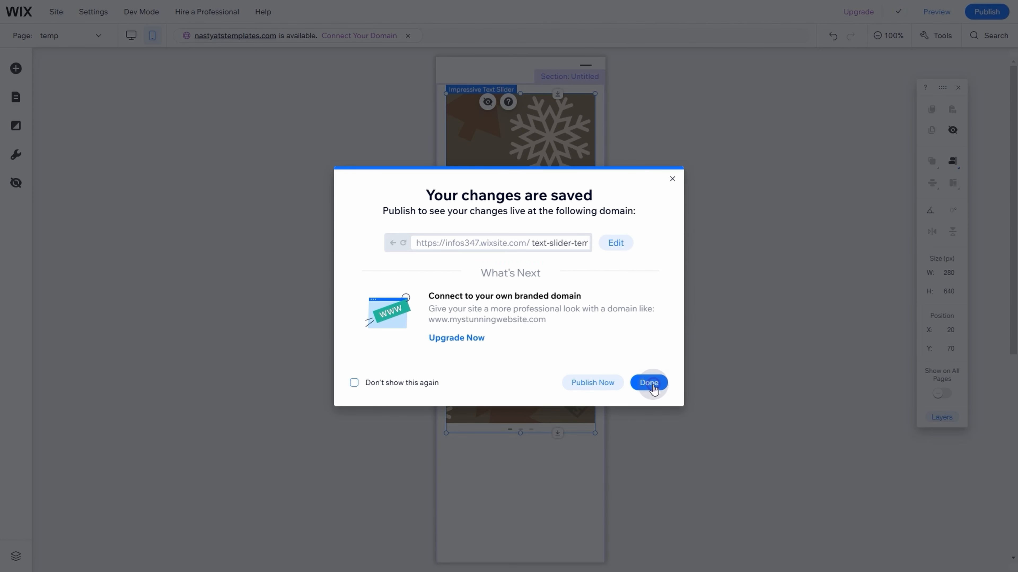
{"action": "left_click", "coordinate": [652, 385]}
- Return to the desktop view of the site and open Slide 1 for editing in its mobile layout
{"action": "left_click", "coordinate": [131, 35]}
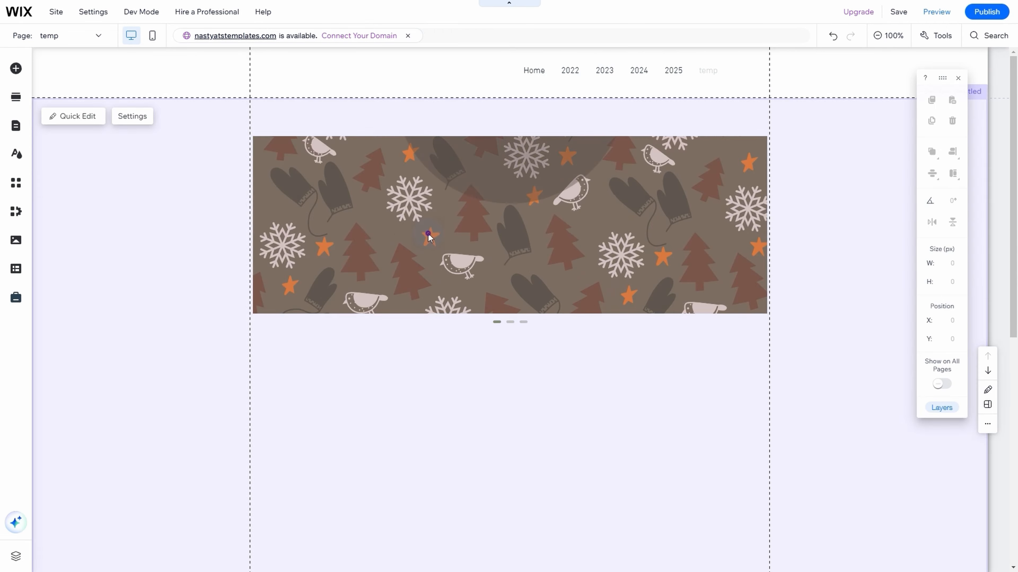
{"action": "left_click", "coordinate": [429, 236]}
{"action": "left_click", "coordinate": [274, 110]}
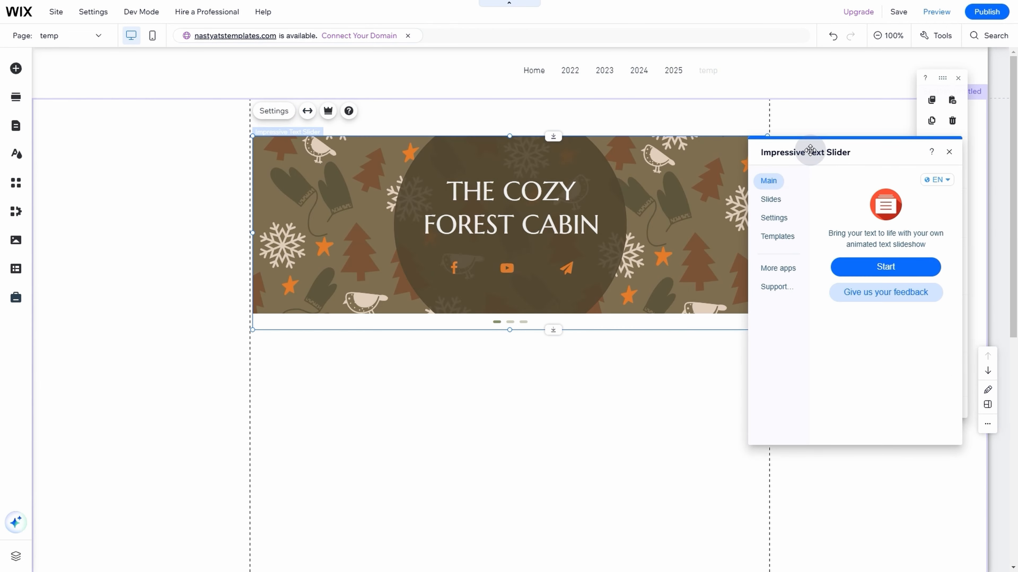
{"action": "left_click_drag", "start_coordinate": [809, 150], "coordinate": [96, 146]}
{"action": "left_click", "coordinate": [61, 197]}
{"action": "left_click", "coordinate": [230, 204]}
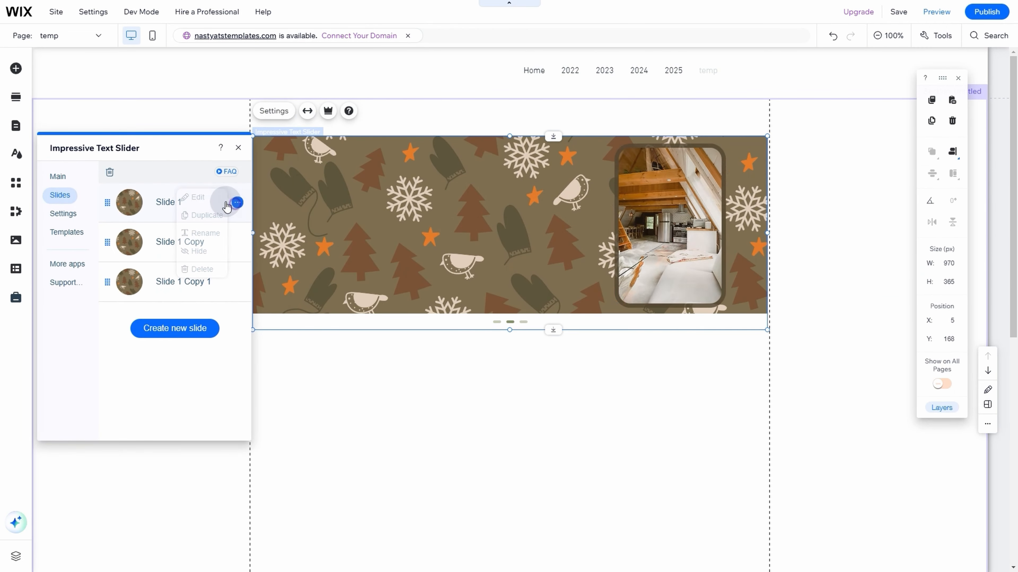
{"action": "left_click", "coordinate": [212, 197]}
{"action": "left_click", "coordinate": [207, 117]}
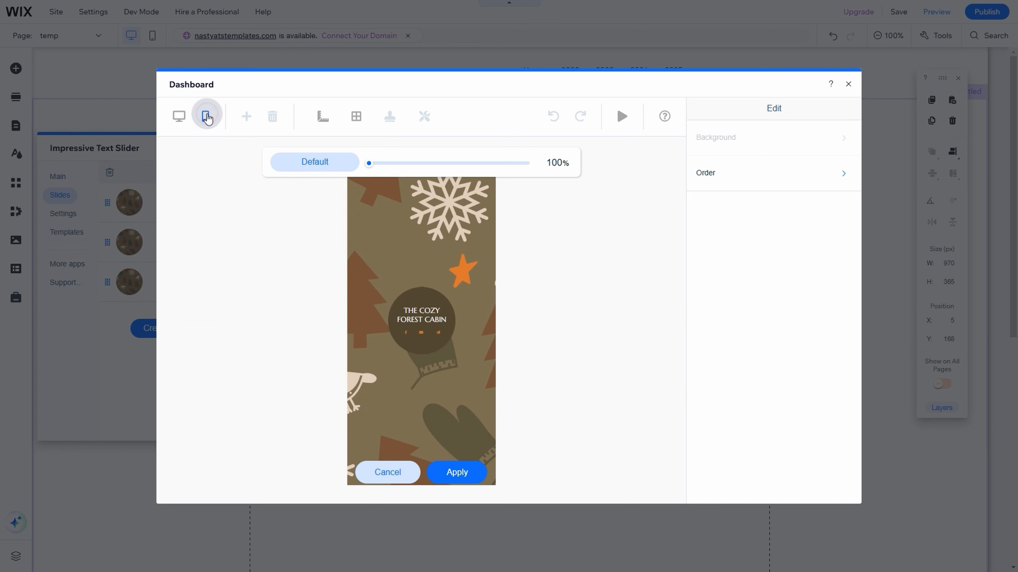
- Resize the round box on the mobile slide to 410 by 410 px and center it horizontally and vertically
{"action": "left_click", "coordinate": [417, 293]}
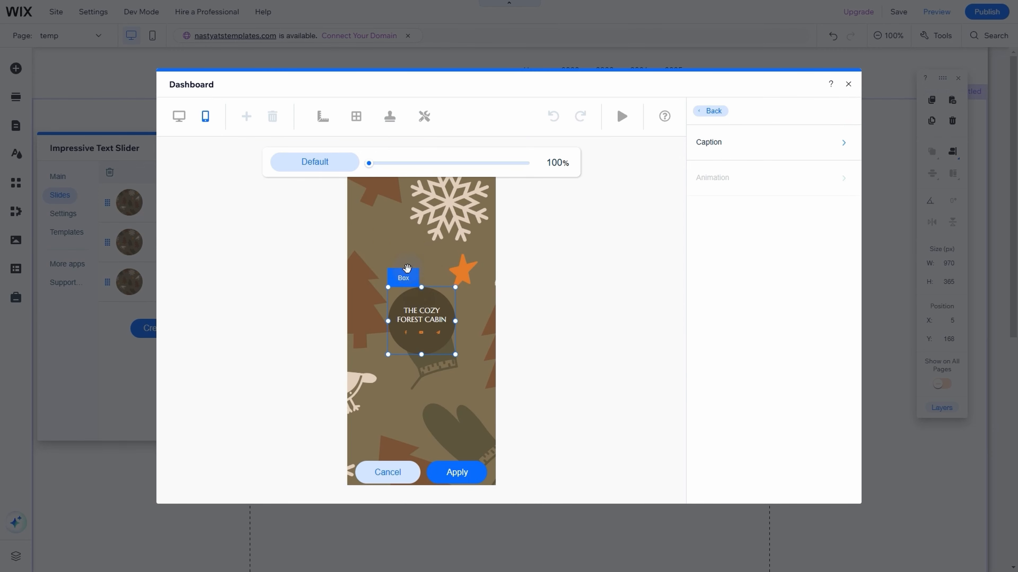
{"action": "left_click", "coordinate": [423, 116]}
{"action": "type", "text": "410"}
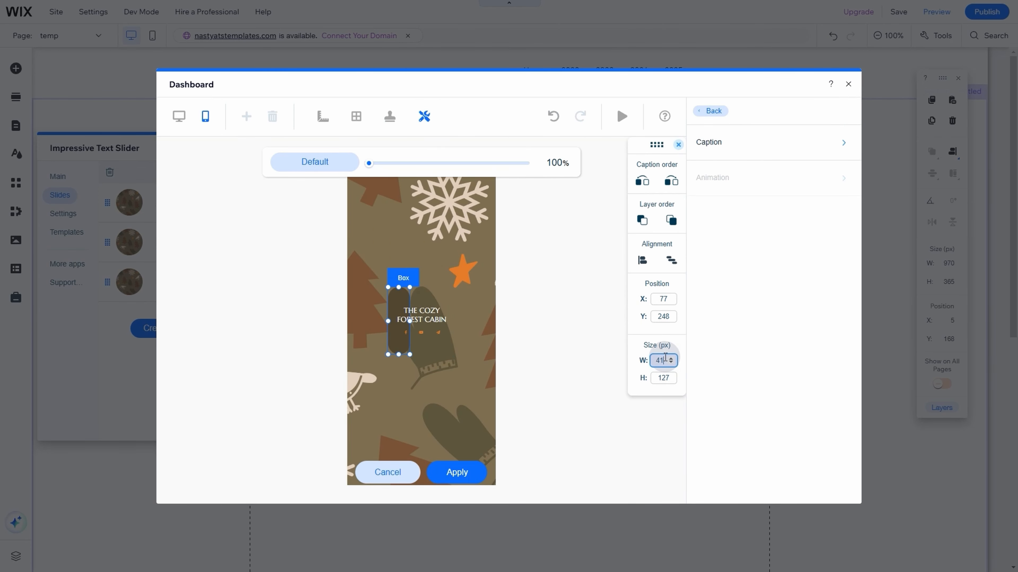
{"action": "type", "text": "410"}
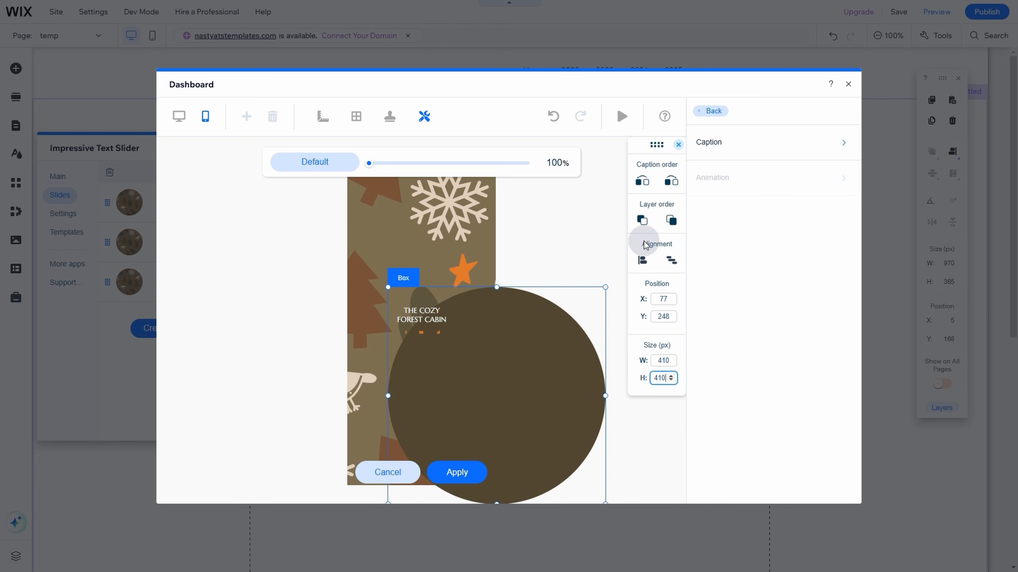
{"action": "left_click", "coordinate": [642, 260]}
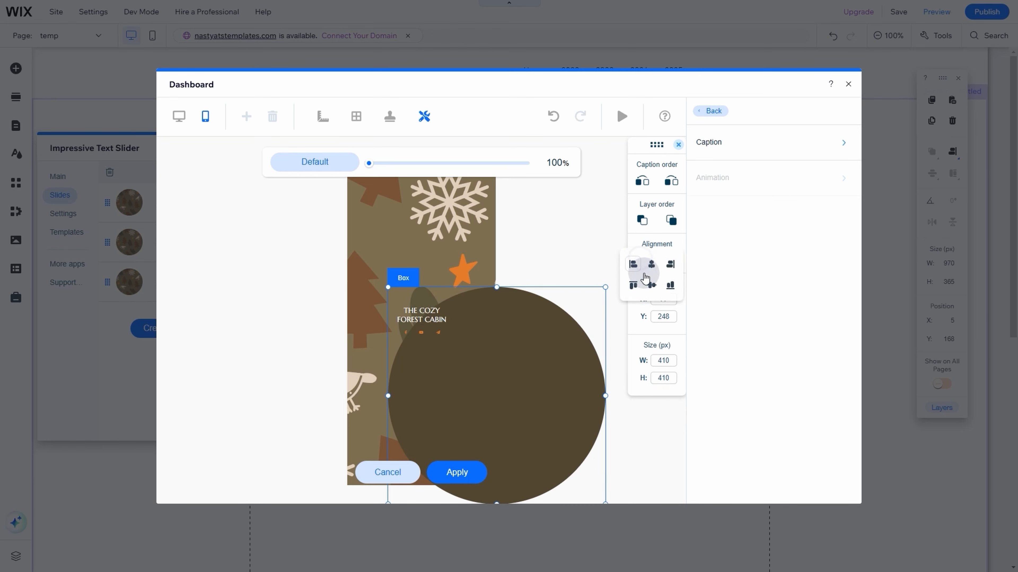
{"action": "left_click", "coordinate": [651, 264]}
{"action": "left_click", "coordinate": [651, 284]}
{"action": "left_click", "coordinate": [607, 284]}
- Place the title "THE COZY FOREST CABIN" inside the round box, enlarging its font and widening its text box to fit two lines
{"action": "left_click_drag", "start_coordinate": [352, 240], "coordinate": [427, 291]}
{"action": "left_click", "coordinate": [761, 140]}
{"action": "left_click", "coordinate": [761, 176]}
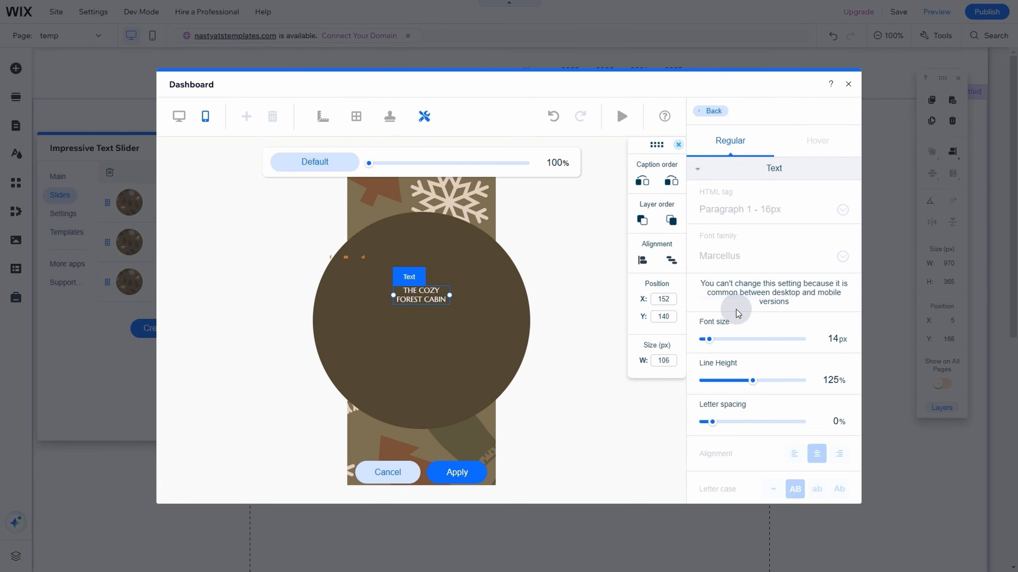
{"action": "left_click_drag", "start_coordinate": [707, 339], "coordinate": [719, 339]}
{"action": "left_click_drag", "start_coordinate": [472, 344], "coordinate": [519, 342]}
{"action": "left_click_drag", "start_coordinate": [438, 310], "coordinate": [425, 307]}
{"action": "left_click", "coordinate": [543, 256]}
- Set the icon size of the three social media buttons on the mobile slide to 30 px
{"action": "left_click_drag", "start_coordinate": [368, 163], "coordinate": [392, 163]}
{"action": "left_click", "coordinate": [300, 242]}
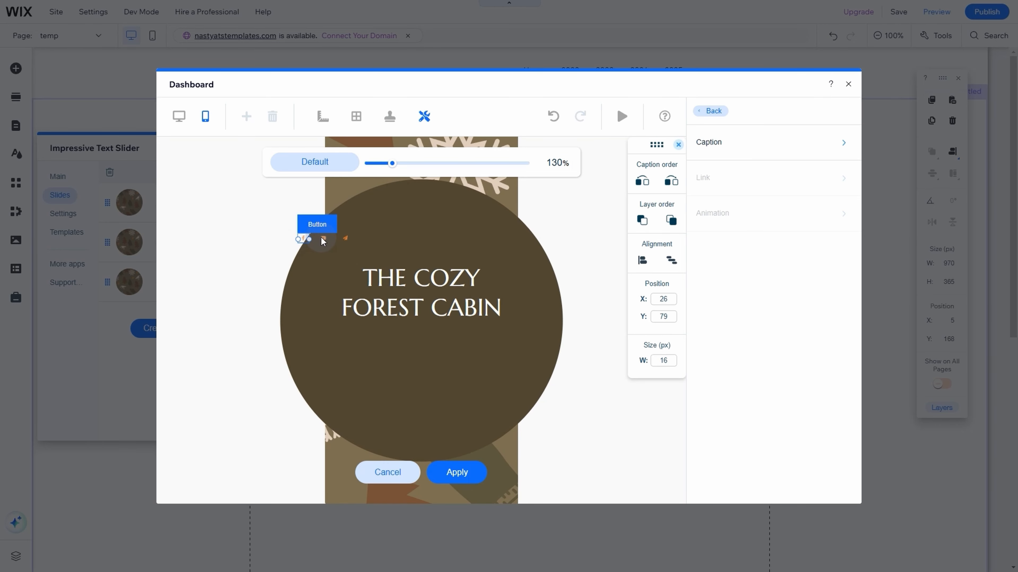
{"action": "left_click", "coordinate": [753, 142]}
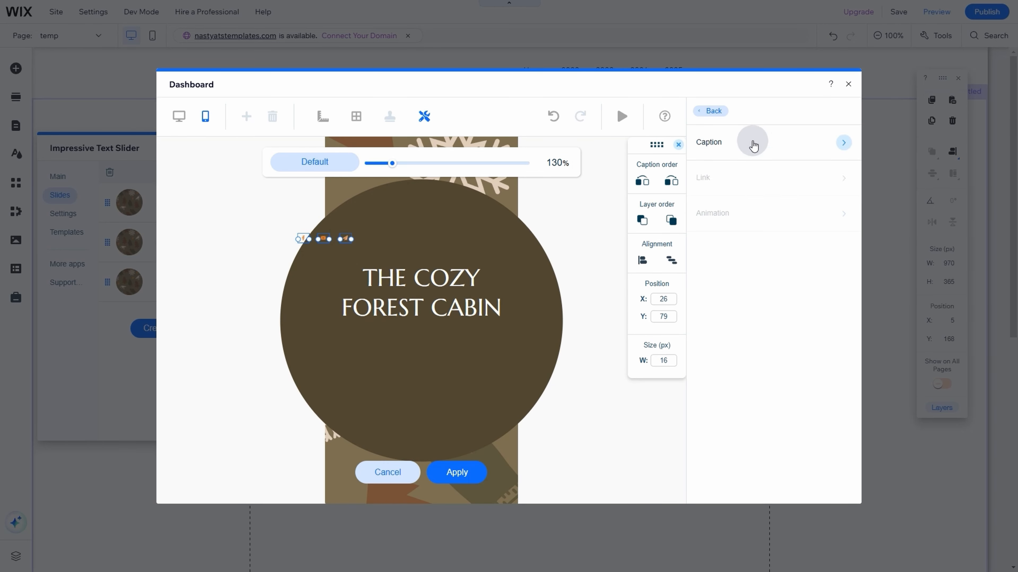
{"action": "left_click", "coordinate": [792, 238]}
{"action": "left_click", "coordinate": [835, 318]}
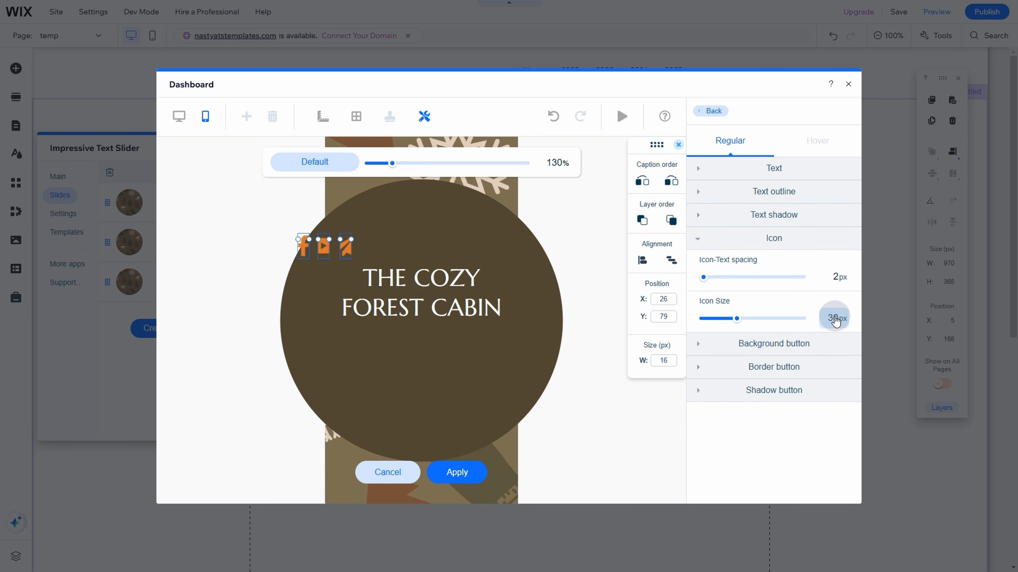
- Arrange the Facebook, YouTube and paper plane icons from left to right beneath the cabin title
{"action": "left_click", "coordinate": [347, 248]}
{"action": "left_click_drag", "start_coordinate": [347, 248], "coordinate": [488, 353]}
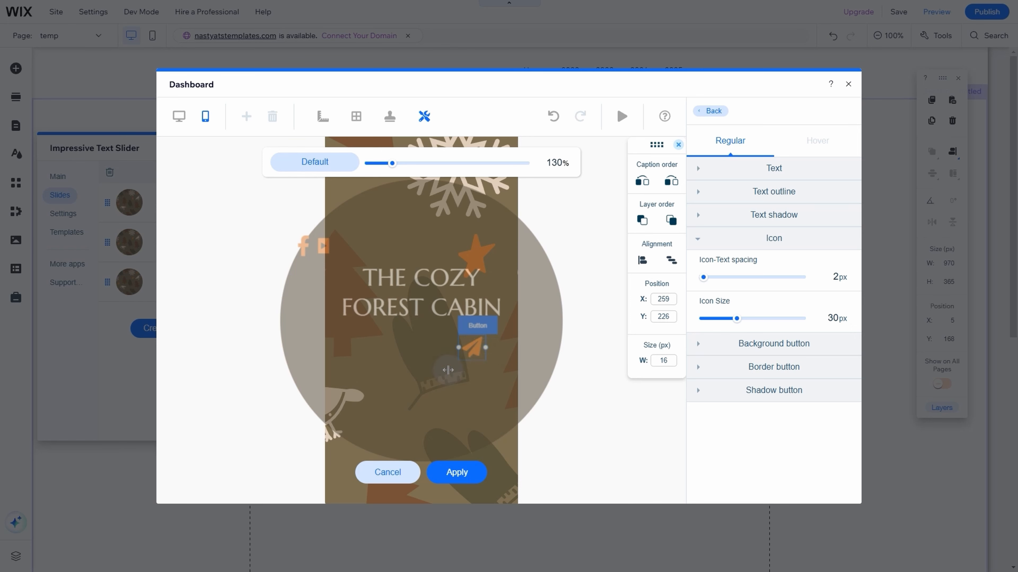
{"action": "left_click_drag", "start_coordinate": [323, 246], "coordinate": [420, 362]}
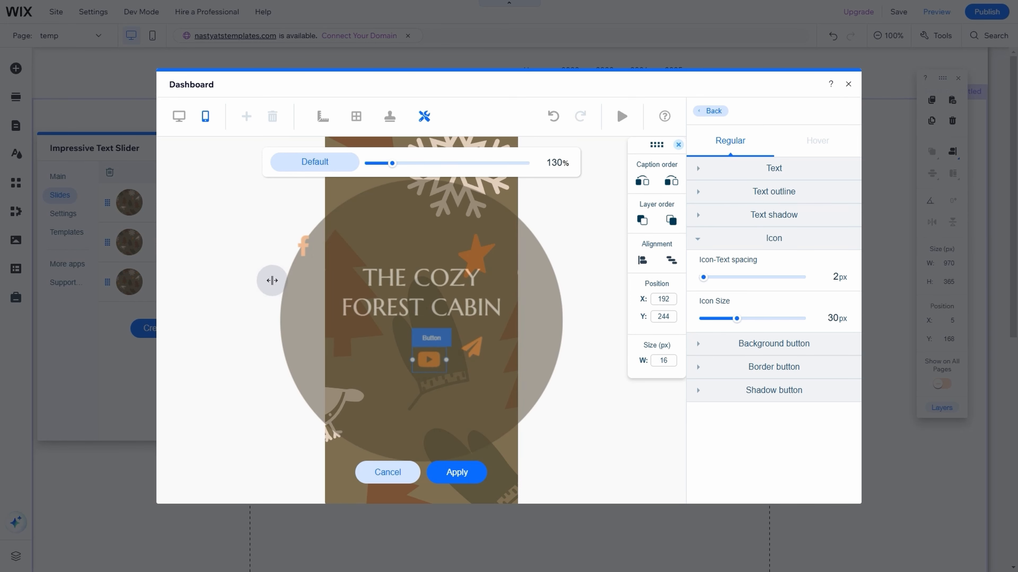
{"action": "left_click", "coordinate": [304, 244]}
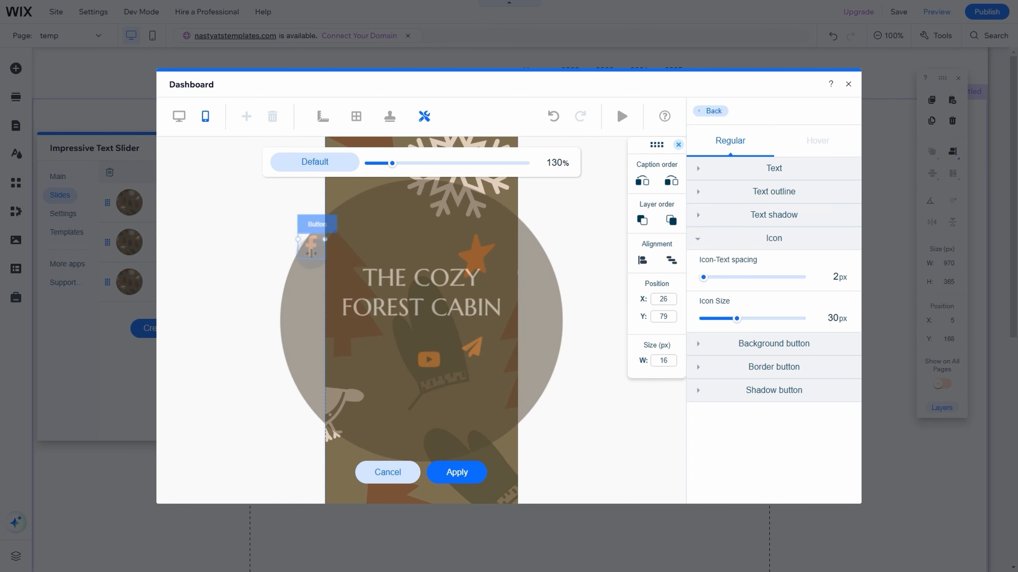
{"action": "left_click_drag", "start_coordinate": [311, 253], "coordinate": [370, 369]}
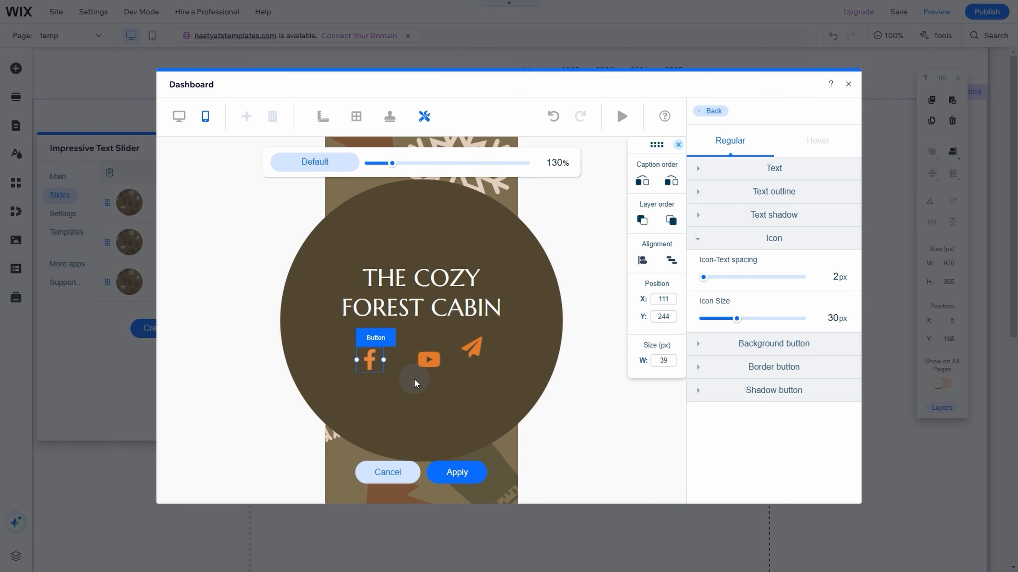
- Align the three social icons on their vertical middles and distribute them evenly in the horizontal direction
{"action": "left_click", "coordinate": [427, 361], "text": "shift"}
{"action": "left_click", "coordinate": [472, 347], "text": "shift"}
{"action": "left_click", "coordinate": [642, 260]}
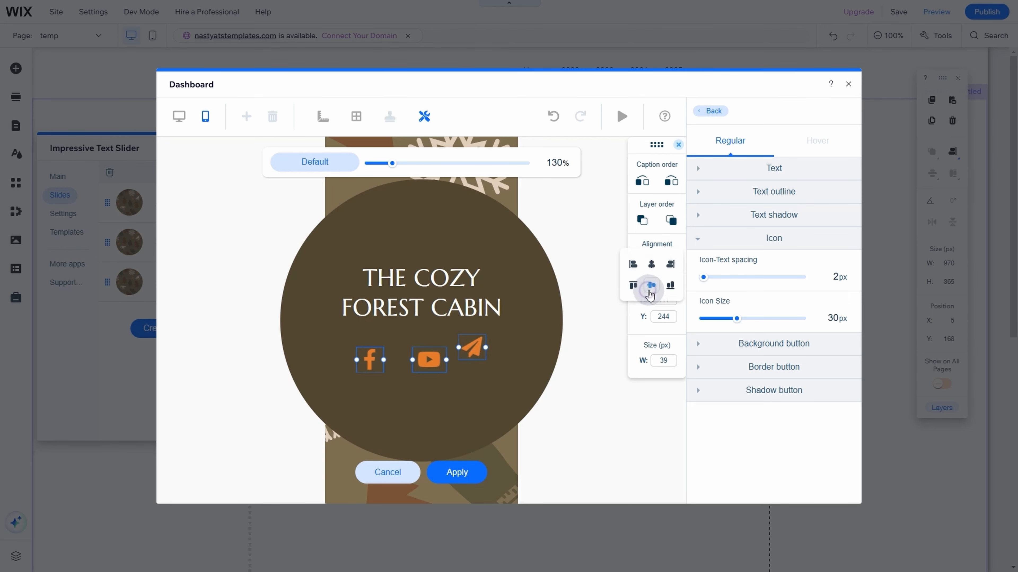
{"action": "left_click", "coordinate": [650, 286]}
{"action": "left_click", "coordinate": [662, 265]}
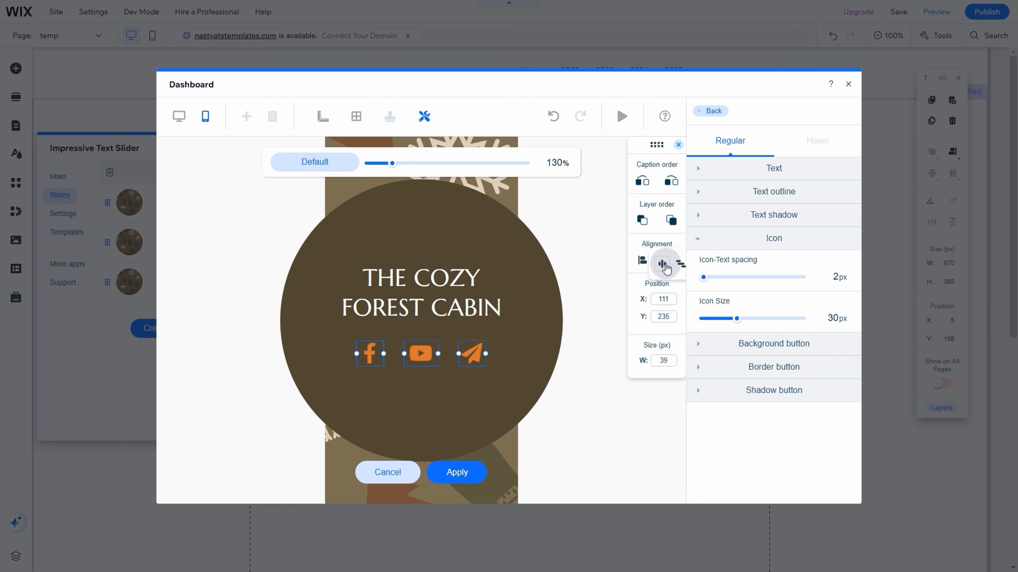
- Nudge the cabin title and the three social icons together about 15 px down within the round box
{"action": "left_click", "coordinate": [456, 299], "text": "shift"}
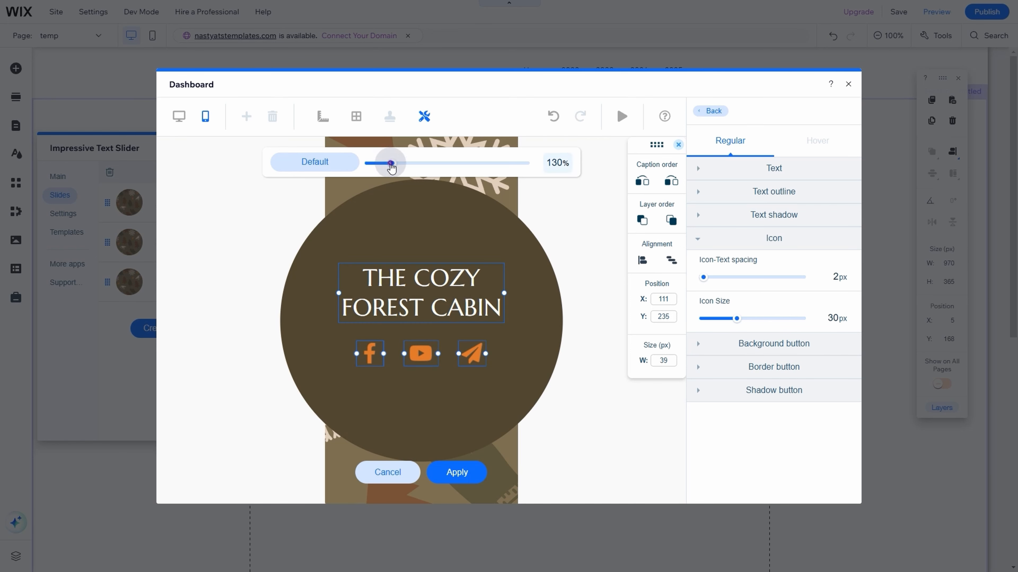
{"action": "left_click", "coordinate": [341, 165]}
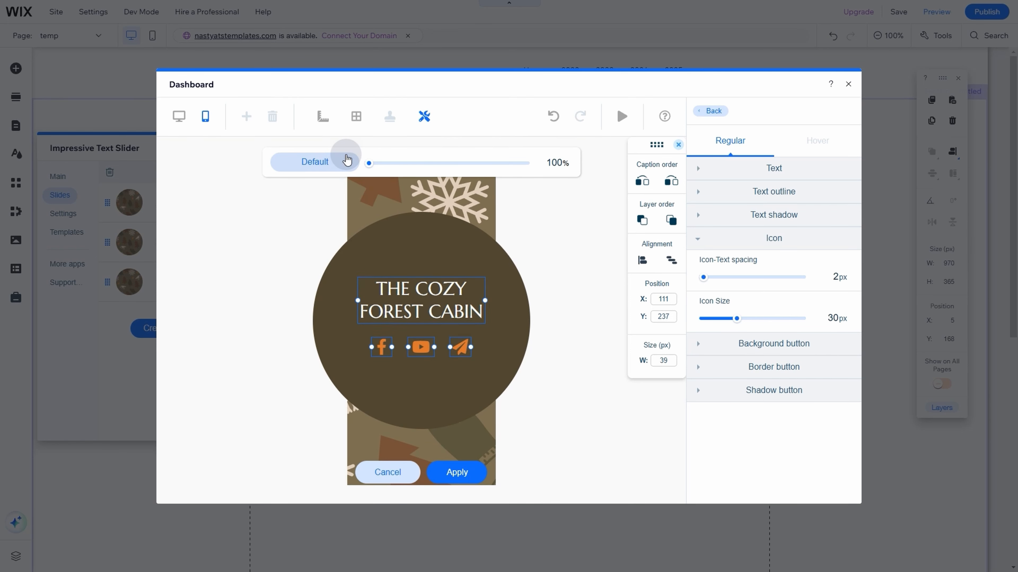
{"action": "key", "text": "Down"}
{"action": "key", "text": "Down"}
{"action": "key", "text": "Down"}
{"action": "key", "text": "Down"}
{"action": "key", "text": "Down"}
{"action": "key", "text": "Down"}
{"action": "key", "text": "Down"}
{"action": "key", "text": "Down"}
{"action": "key", "text": "Down"}
{"action": "key", "text": "Down"}
{"action": "key", "text": "Down"}
{"action": "key", "text": "Down"}
{"action": "key", "text": "Down"}
{"action": "key", "text": "Down"}
{"action": "key", "text": "Down"}
{"action": "key", "text": "Down"}
{"action": "key", "text": "Down"}
{"action": "key", "text": "Down"}
{"action": "key", "text": "Down"}
{"action": "key", "text": "Down"}
{"action": "key", "text": "Down"}
{"action": "key", "text": "Down"}
{"action": "key", "text": "Down"}
{"action": "key", "text": "Down"}
{"action": "key", "text": "Down"}
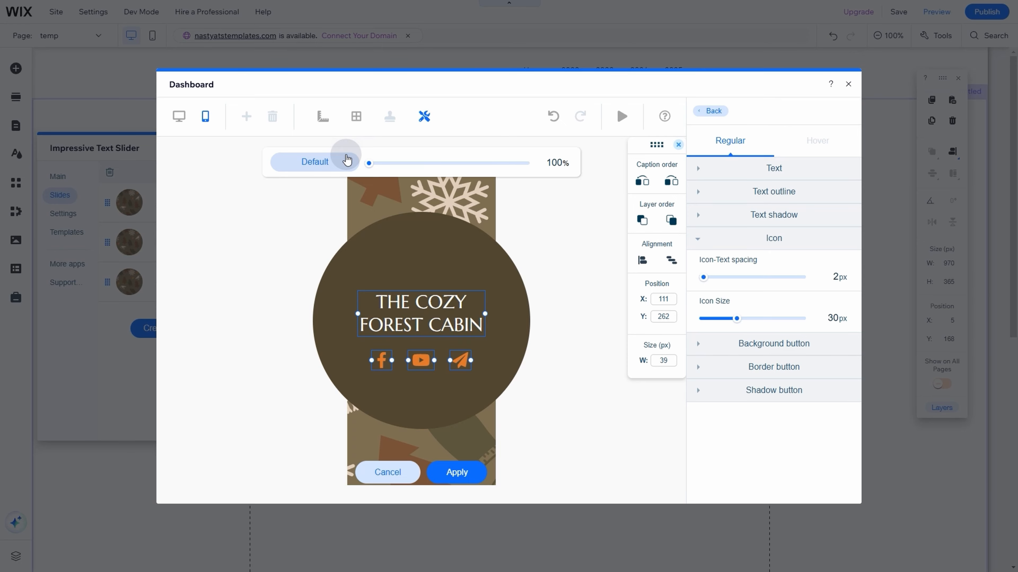
{"action": "key", "text": "Up"}
{"action": "key", "text": "Up"}
{"action": "key", "text": "Up"}
{"action": "key", "text": "Up"}
{"action": "key", "text": "Up"}
{"action": "key", "text": "Up"}
{"action": "key", "text": "Up"}
{"action": "key", "text": "Up"}
{"action": "key", "text": "Up"}
{"action": "key", "text": "Up"}
{"action": "left_click", "coordinate": [569, 236]}
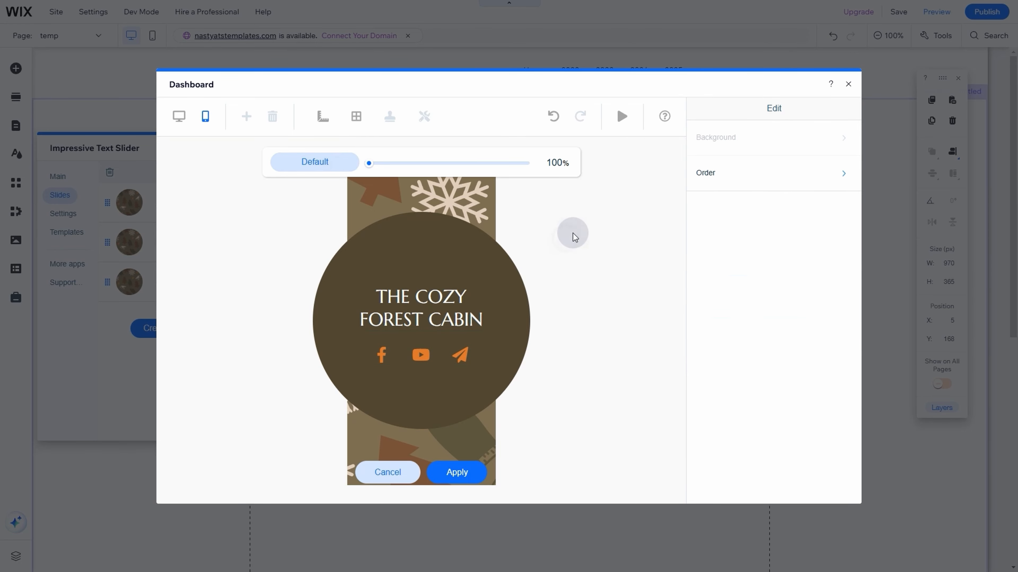
- Apply the Slide 1 changes and open Slide 1 Copy for editing in its mobile layout
{"action": "left_click", "coordinate": [633, 117]}
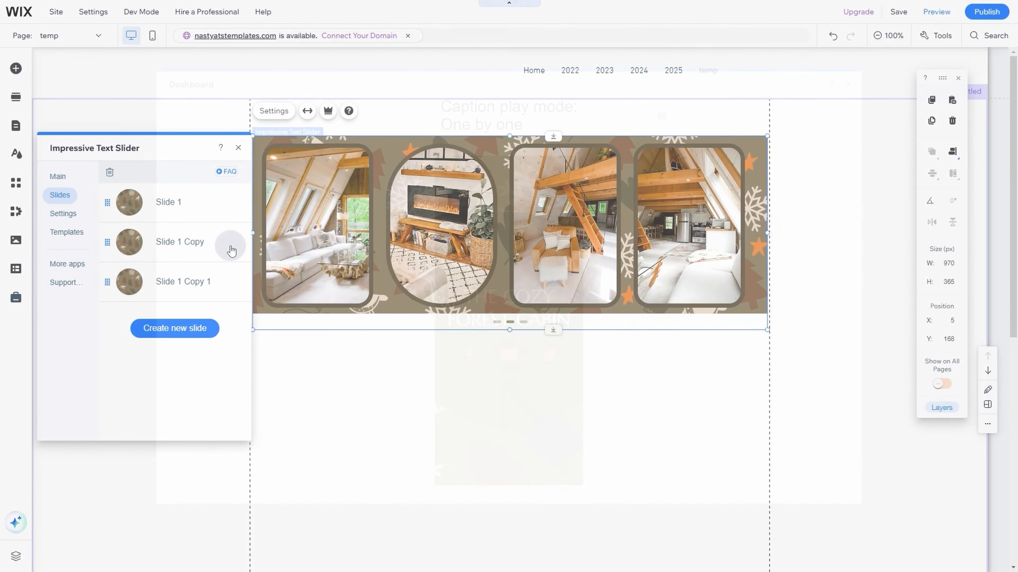
{"action": "left_click", "coordinate": [237, 243]}
{"action": "left_click", "coordinate": [224, 233]}
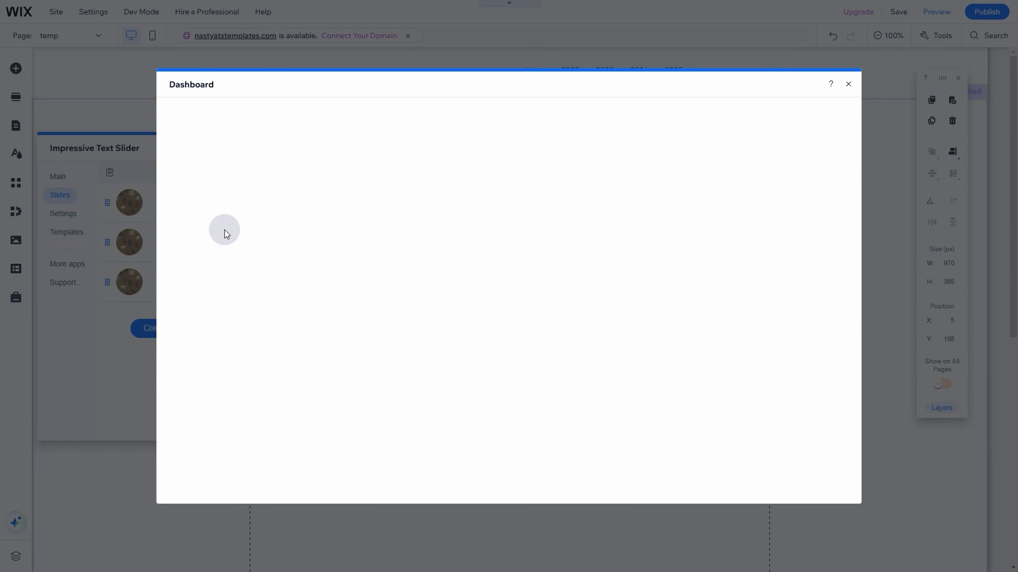
{"action": "left_click", "coordinate": [205, 117]}
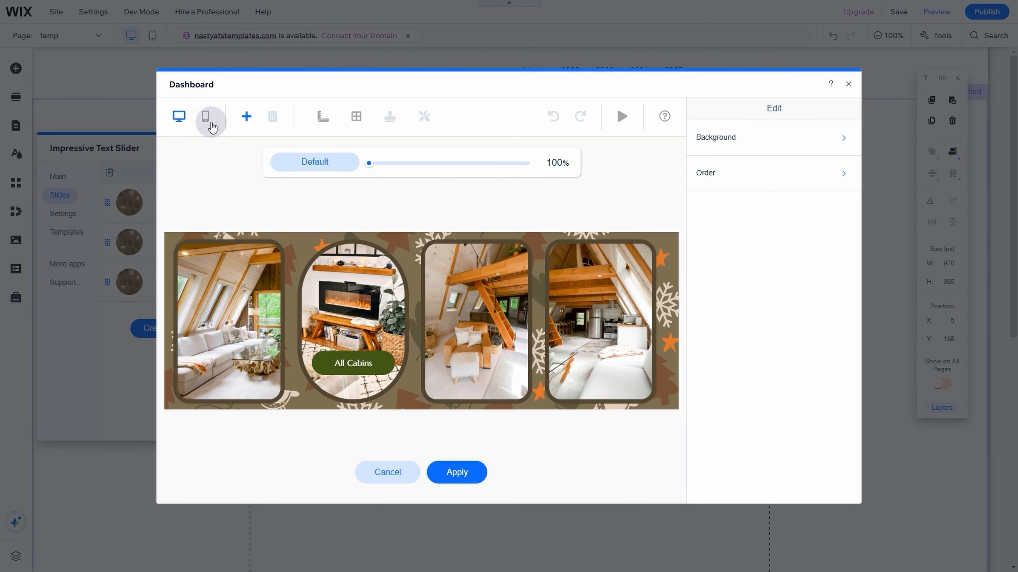
- Move the fireplace image off the mobile slide and center the kitchen image horizontally and vertically on it
{"action": "left_click", "coordinate": [415, 300]}
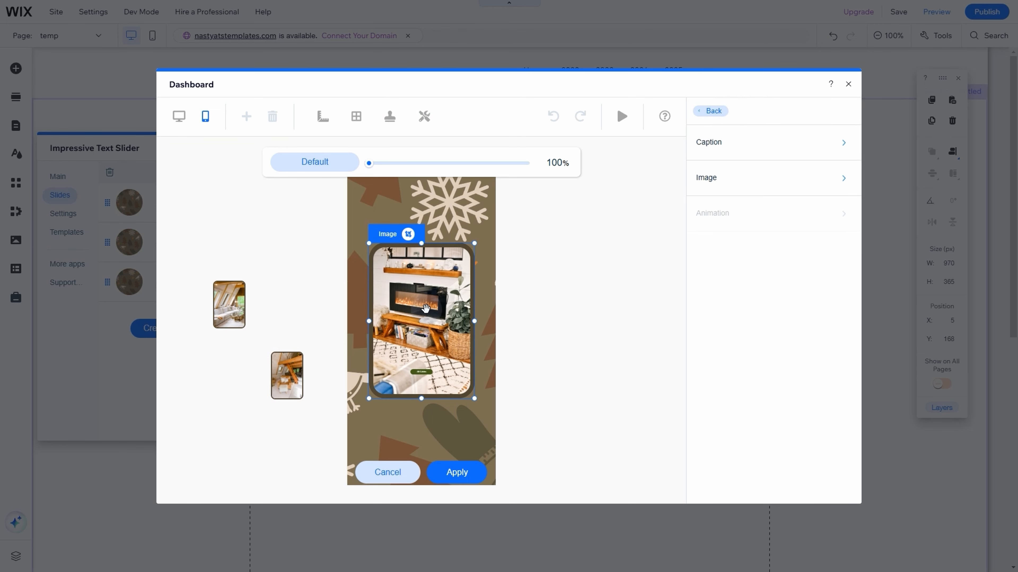
{"action": "left_click_drag", "start_coordinate": [414, 306], "coordinate": [423, 333]}
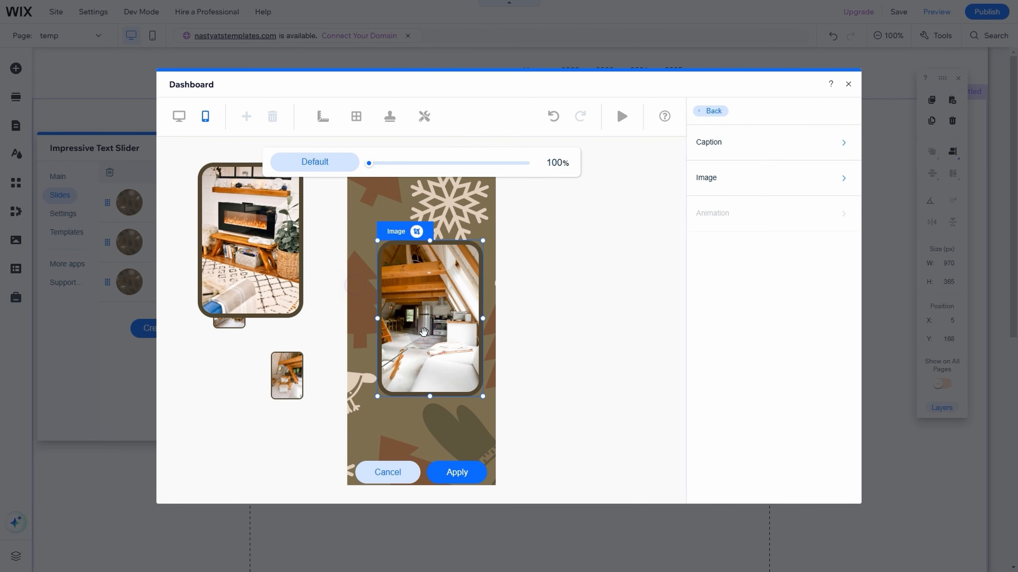
{"action": "left_click", "coordinate": [423, 116]}
{"action": "mouse_move", "coordinate": [641, 268]}
{"action": "left_click", "coordinate": [653, 285]}
{"action": "left_click", "coordinate": [652, 286]}
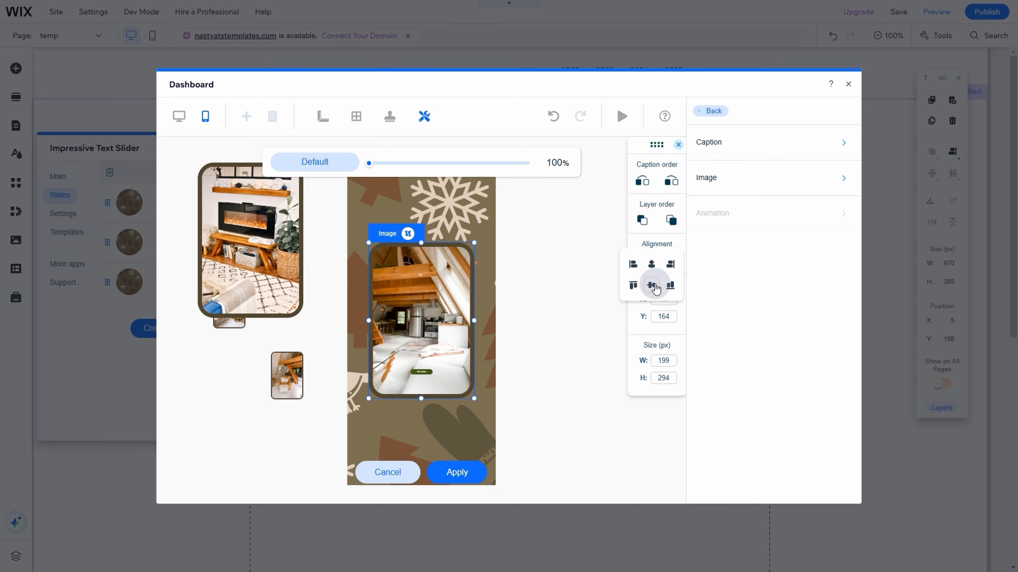
{"action": "left_click", "coordinate": [521, 316]}
{"action": "left_click", "coordinate": [426, 122]}
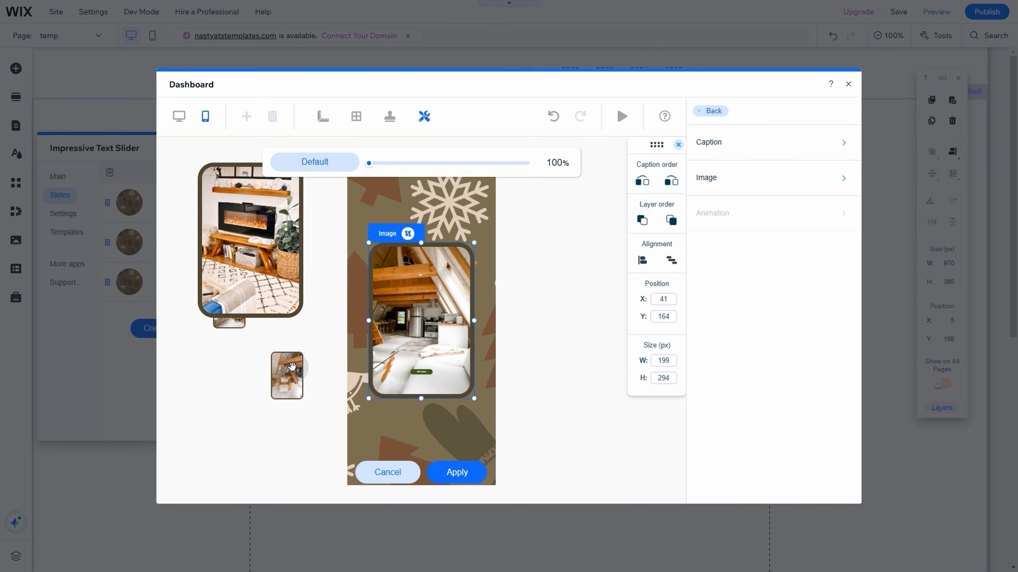
- Resize the kitchen image on the mobile slide to 200 by 300 px
{"action": "left_click", "coordinate": [664, 360]}
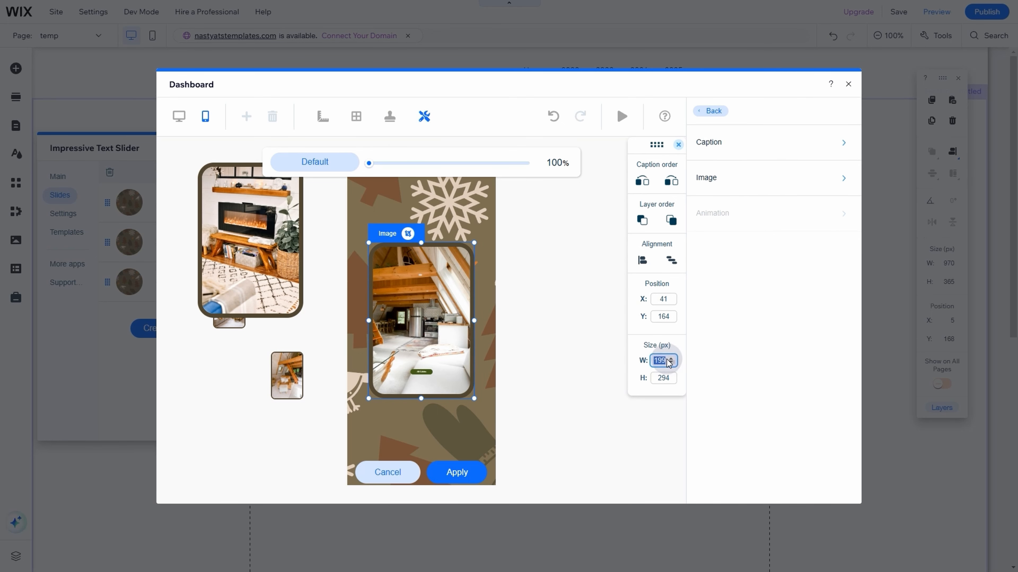
{"action": "left_click", "coordinate": [670, 358]}
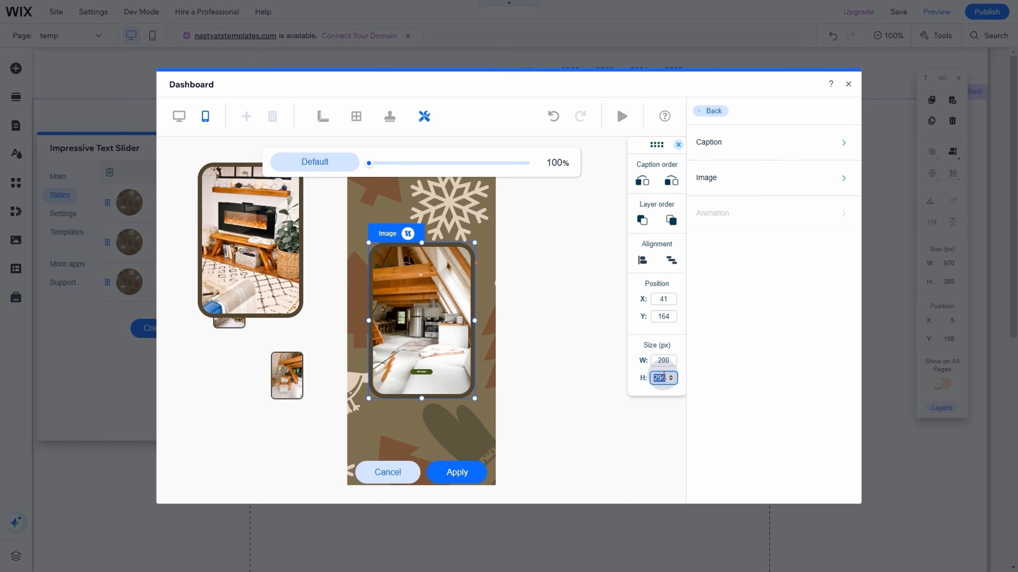
{"action": "type", "text": "300"}
{"action": "left_click", "coordinate": [511, 302]}
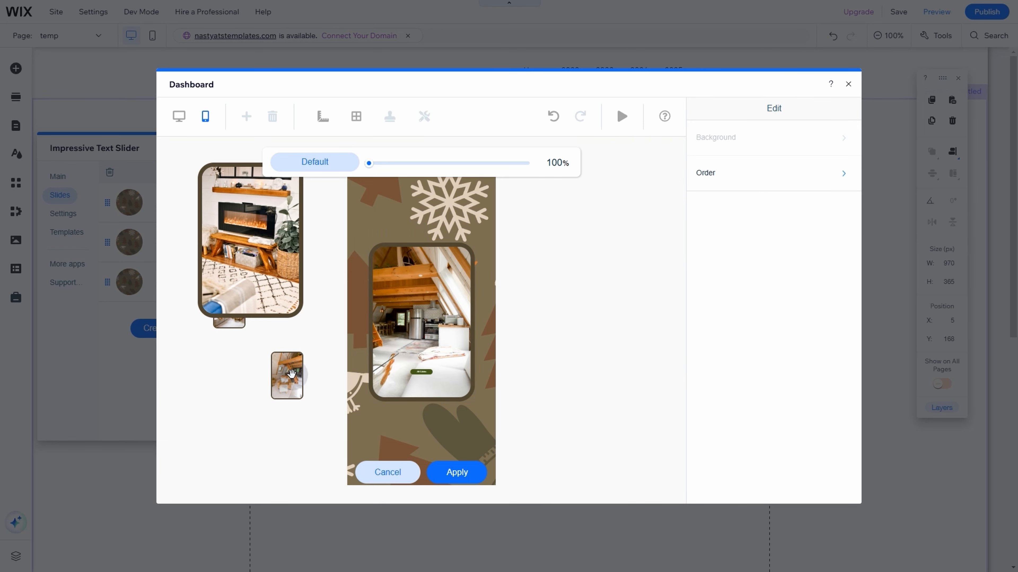
- Resize the small armchair image to 200 by 300 px and center it horizontally and vertically on the mobile slide
{"action": "left_click", "coordinate": [292, 373]}
{"action": "left_click", "coordinate": [664, 360]}
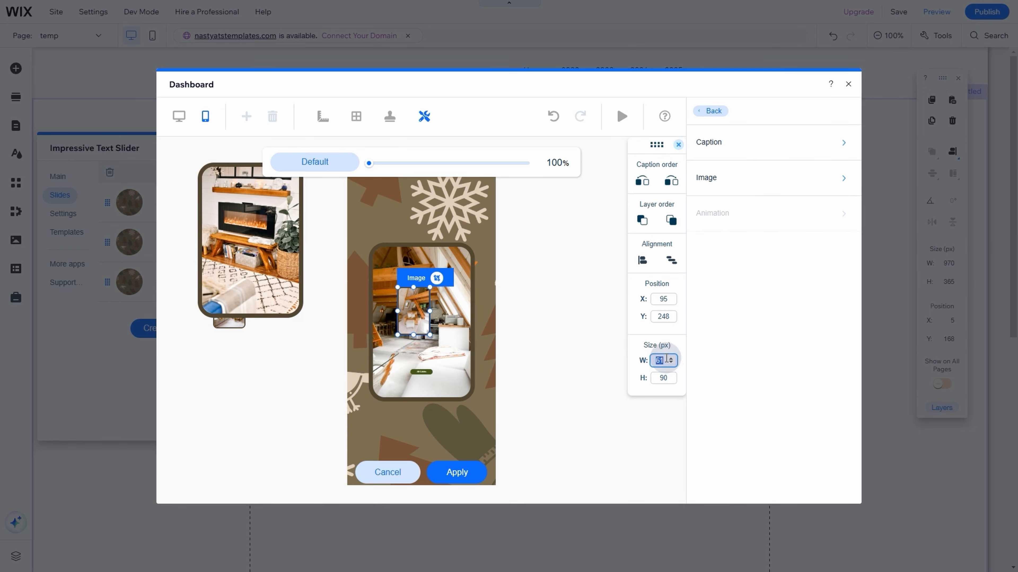
{"action": "type", "text": "200300"}
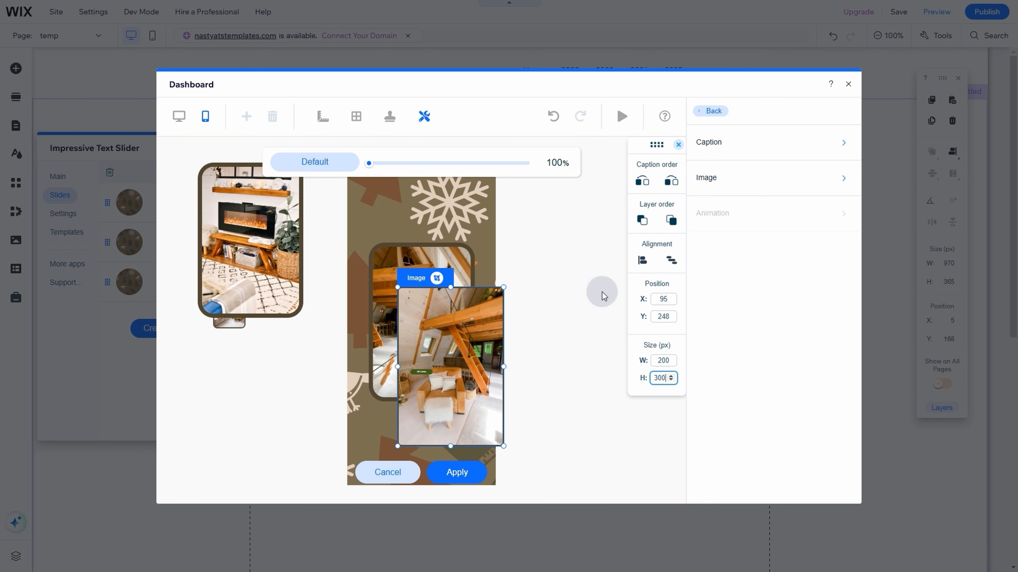
{"action": "left_click", "coordinate": [644, 263]}
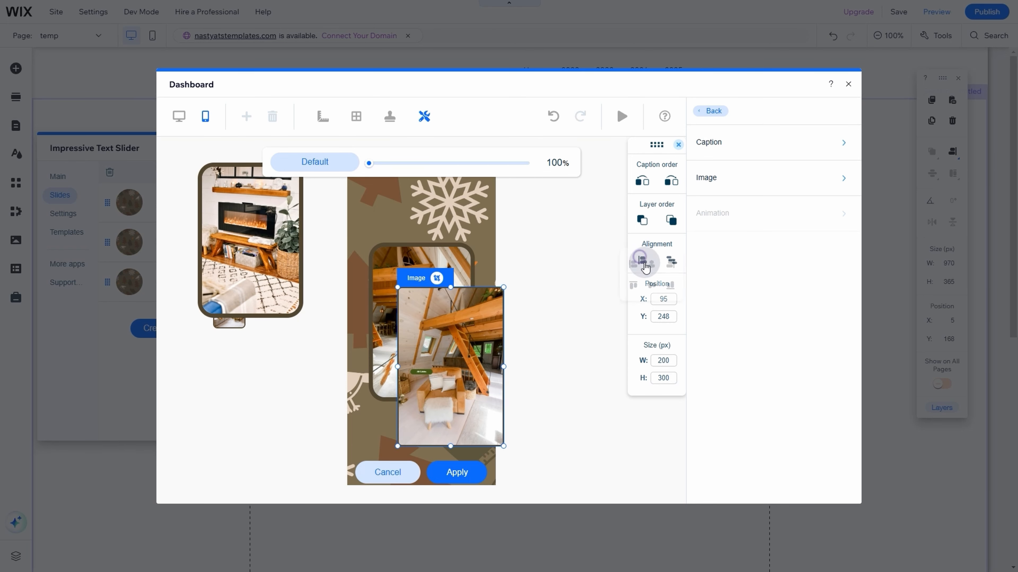
{"action": "left_click", "coordinate": [651, 265]}
{"action": "left_click", "coordinate": [652, 284]}
{"action": "left_click", "coordinate": [556, 319]}
{"action": "left_click", "coordinate": [431, 315]}
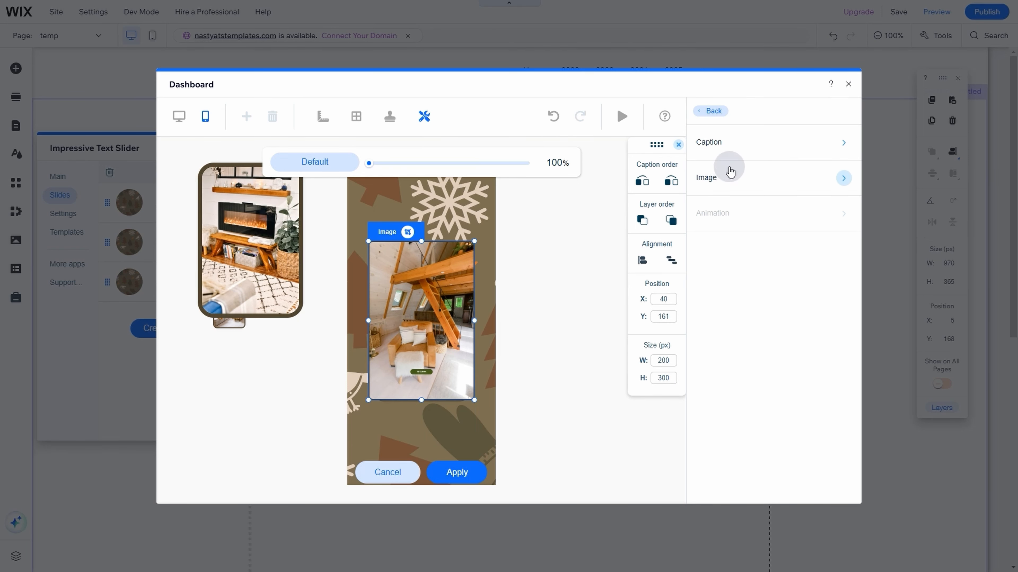
- Set the armchair image's border width to 8 px and increase its border radius to match the other framed images
{"action": "left_click", "coordinate": [727, 171]}
{"action": "left_click", "coordinate": [748, 159]}
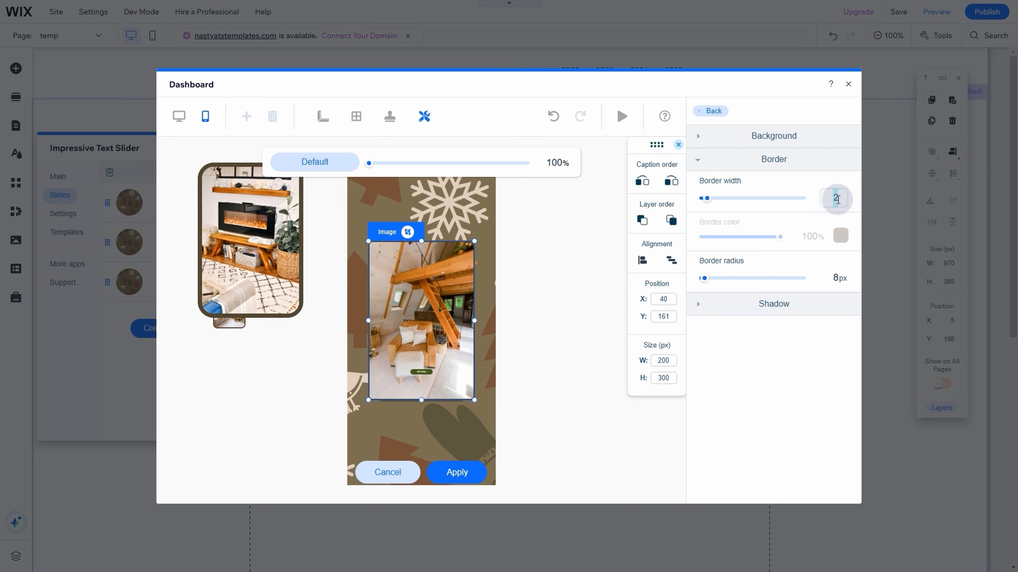
{"action": "type", "text": "8"}
{"action": "left_click", "coordinate": [837, 279]}
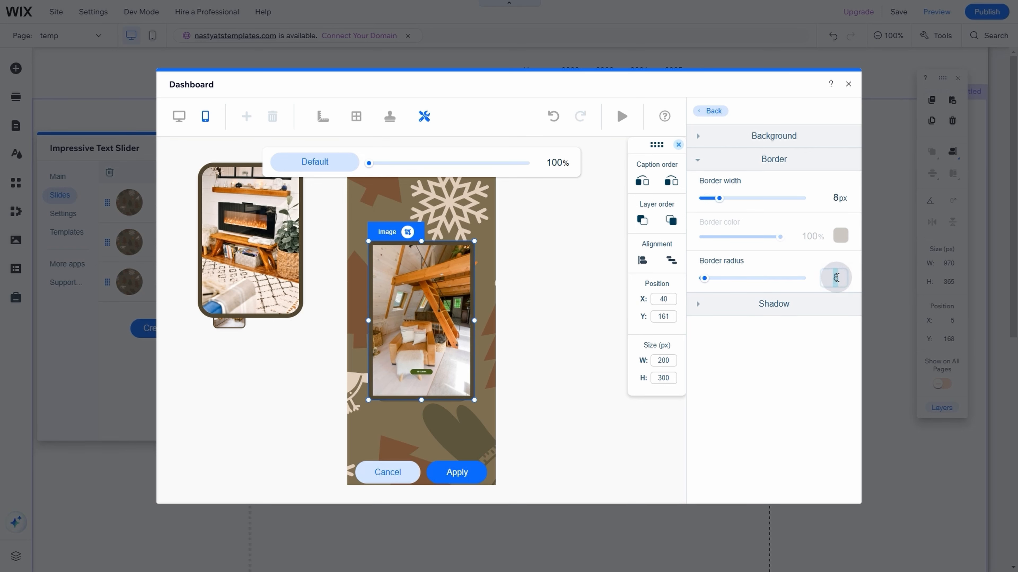
{"action": "left_click", "coordinate": [551, 267]}
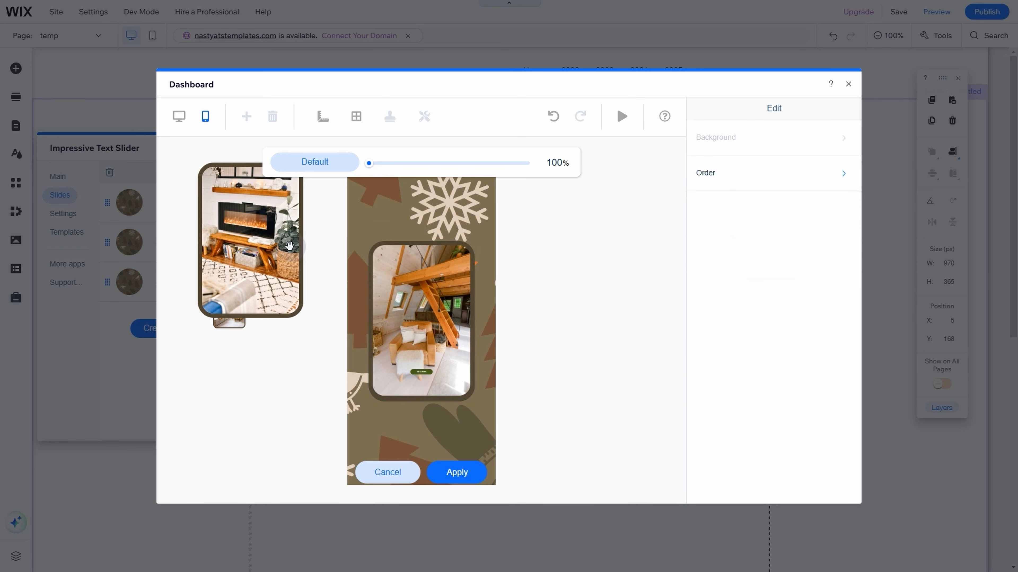
- Bring the fireplace image back onto the mobile slide and resize it to 200 by 300 px
{"action": "left_click_drag", "start_coordinate": [276, 247], "coordinate": [439, 340]}
{"action": "left_click", "coordinate": [664, 360]}
{"action": "type", "text": "2"}
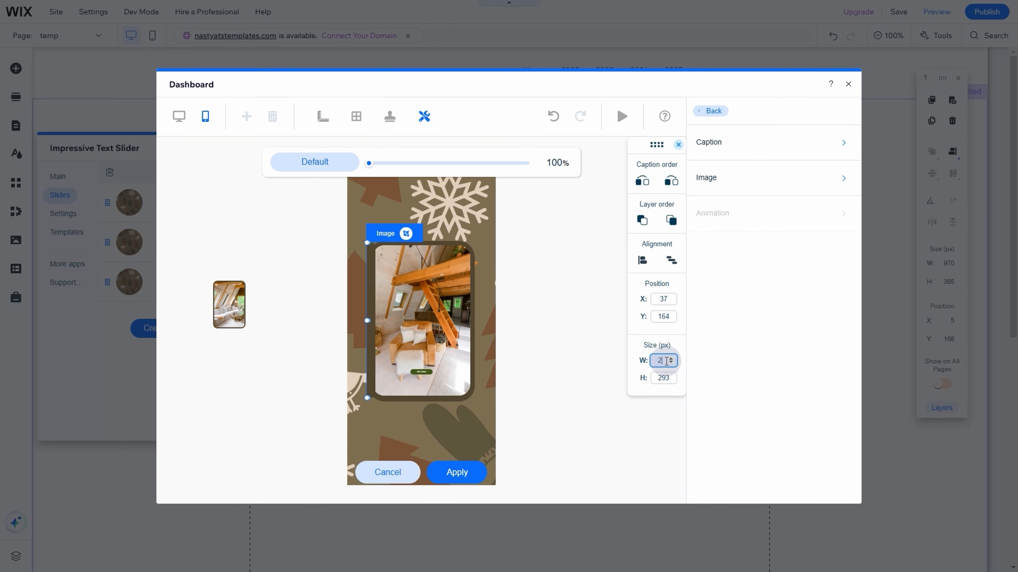
{"action": "type", "text": "00"}
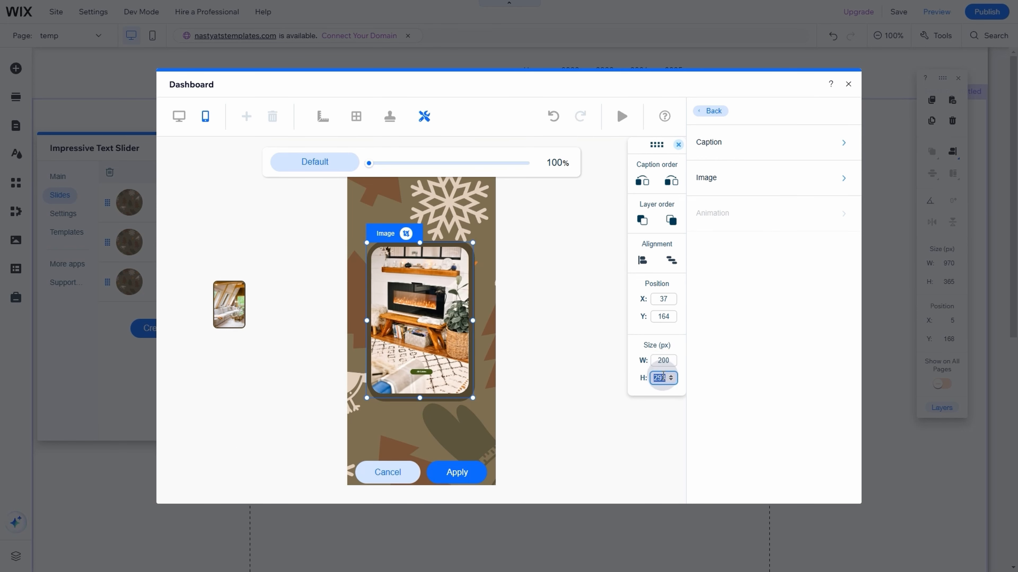
{"action": "type", "text": "300"}
{"action": "left_click", "coordinate": [557, 363]}
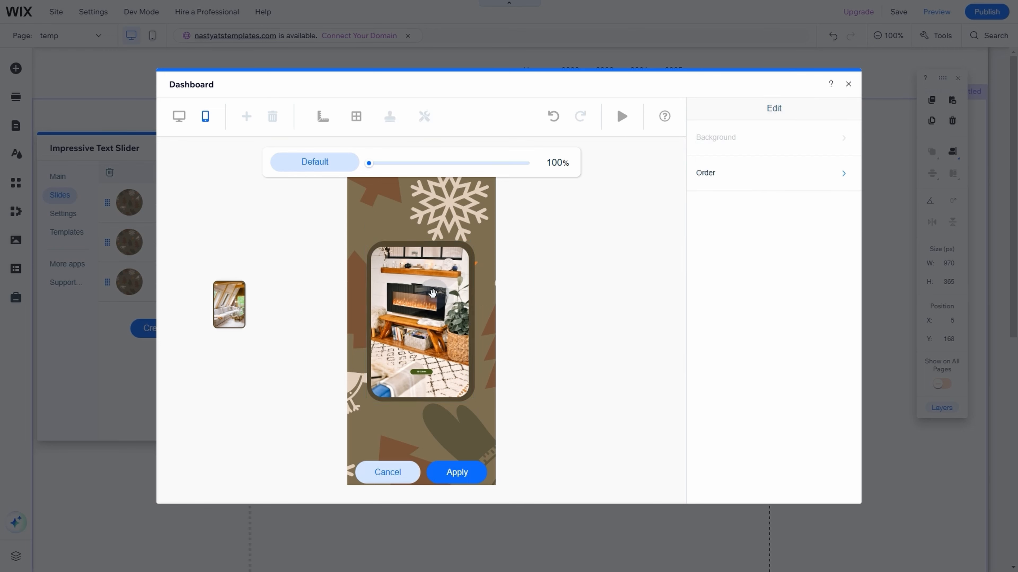
- Set the fireplace image aside, bring the small living-room image onto the mobile slide and resize it to 200 by 300 px
{"action": "left_click_drag", "start_coordinate": [432, 294], "coordinate": [563, 293]}
{"action": "left_click", "coordinate": [229, 305]}
{"action": "left_click_drag", "start_coordinate": [229, 305], "coordinate": [400, 290]}
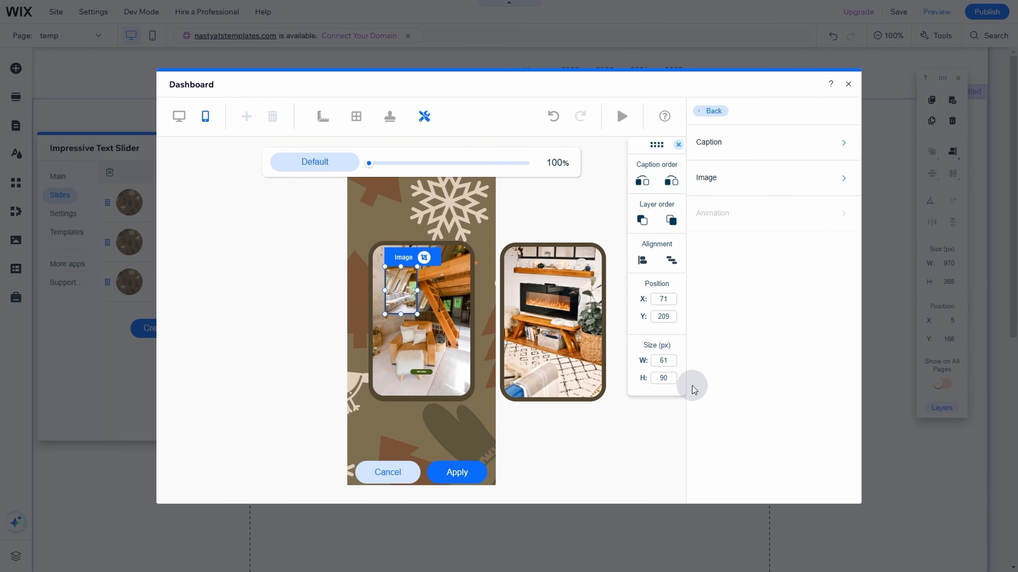
{"action": "left_click", "coordinate": [664, 360]}
{"action": "type", "text": "200"}
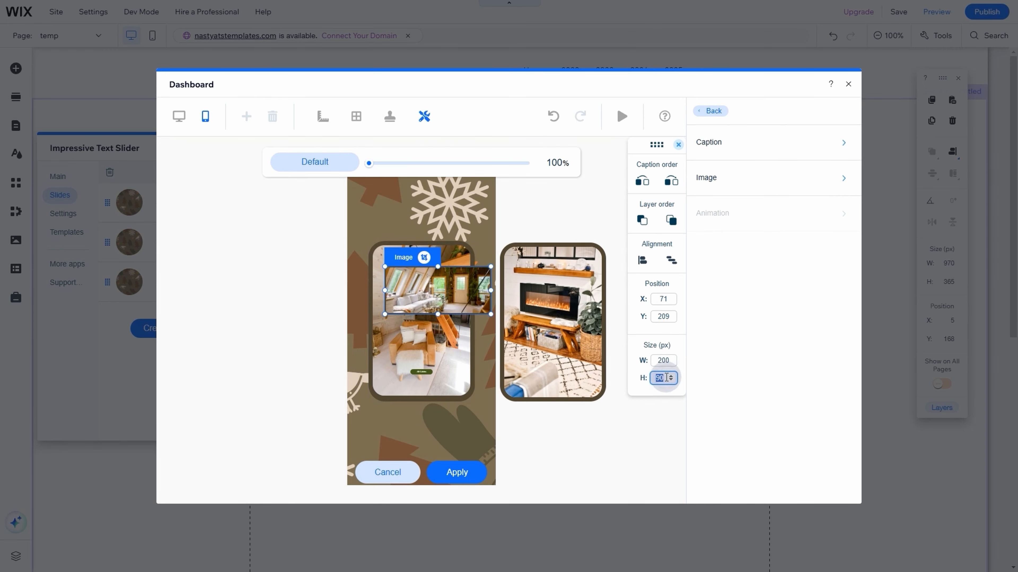
{"action": "type", "text": "300"}
- Give the living-room image an 8 px border width and 30 px border radius, and center it horizontally and vertically
{"action": "left_click", "coordinate": [742, 146]}
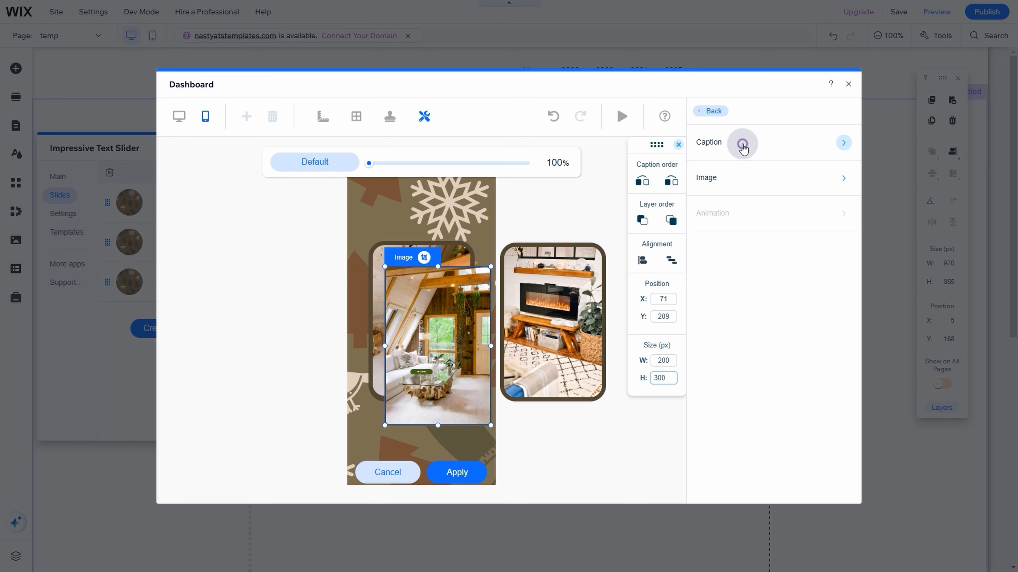
{"action": "left_click", "coordinate": [749, 160]}
{"action": "left_click", "coordinate": [835, 198]}
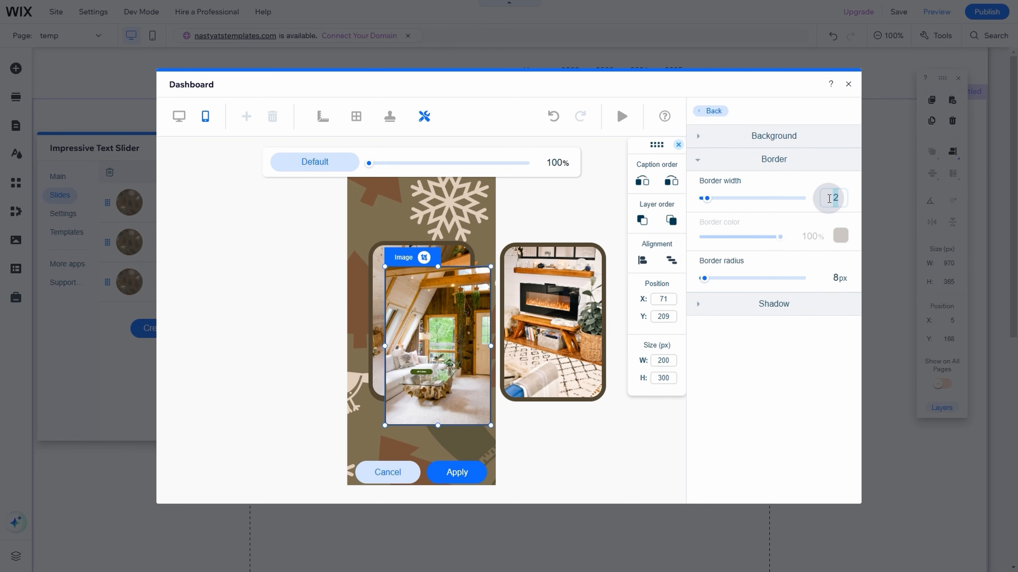
{"action": "type", "text": "8"}
{"action": "left_click", "coordinate": [833, 280]}
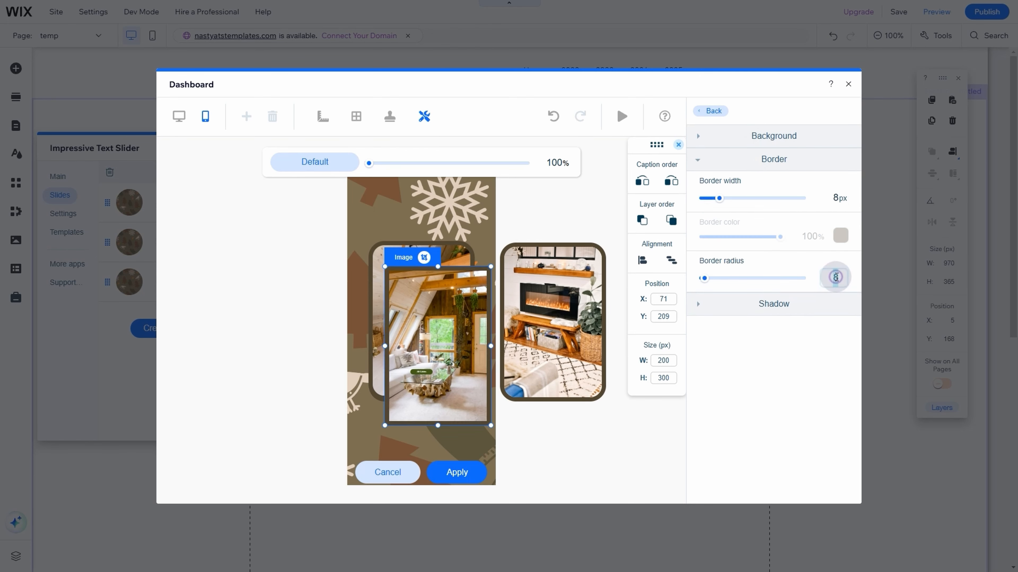
{"action": "key", "text": "Return"}
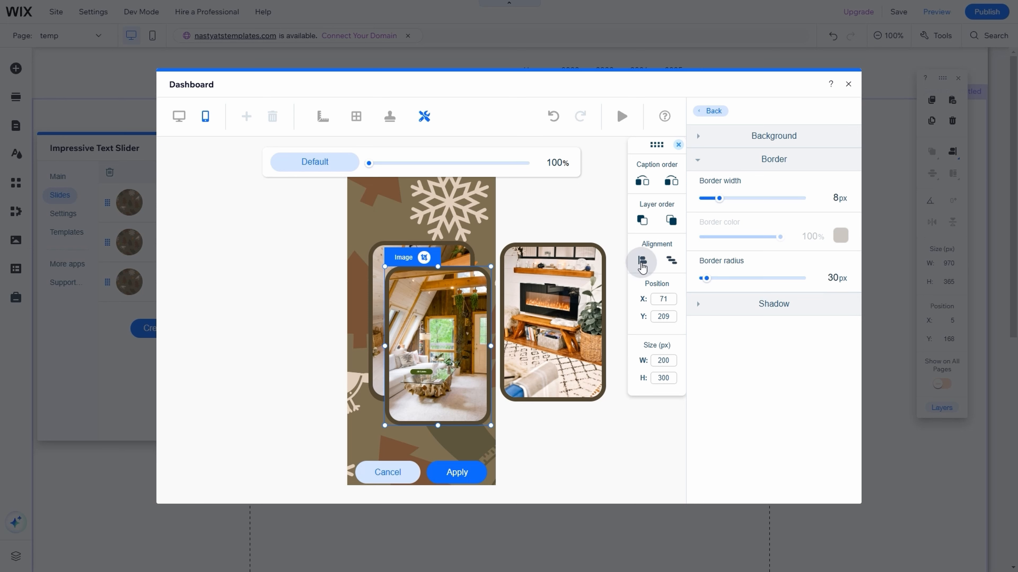
{"action": "left_click", "coordinate": [650, 270]}
{"action": "left_click", "coordinate": [650, 283]}
- Center the fireplace image horizontally and vertically on the mobile slide, over the other framed images
{"action": "left_click", "coordinate": [573, 317]}
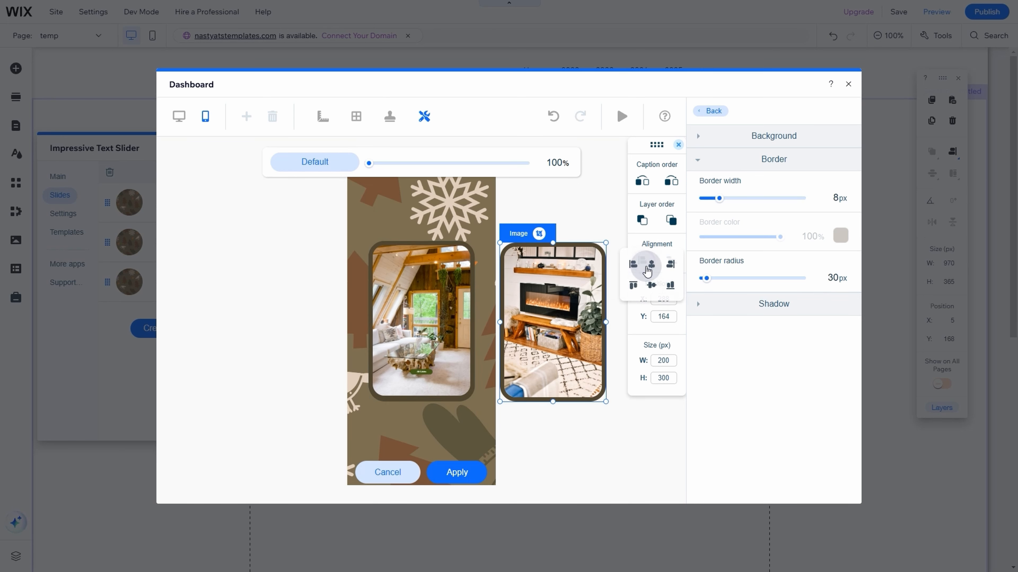
{"action": "left_click", "coordinate": [647, 267]}
{"action": "left_click", "coordinate": [651, 284]}
{"action": "left_click", "coordinate": [527, 354]}
- Place the All Cabins button below the stacked images, widened to 185 px and centered horizontally
{"action": "left_click", "coordinate": [418, 375]}
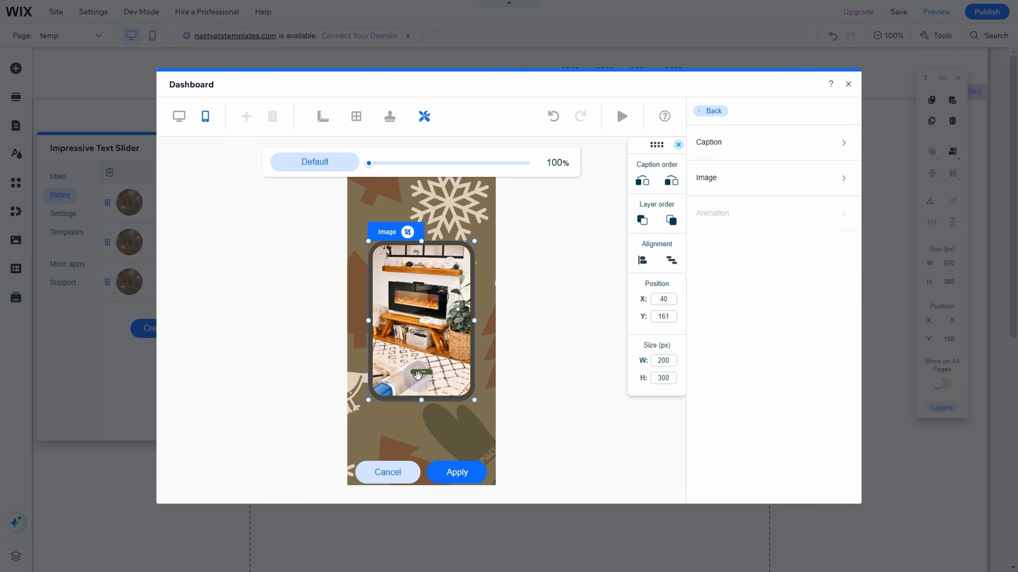
{"action": "left_click_drag", "start_coordinate": [422, 375], "coordinate": [427, 411]}
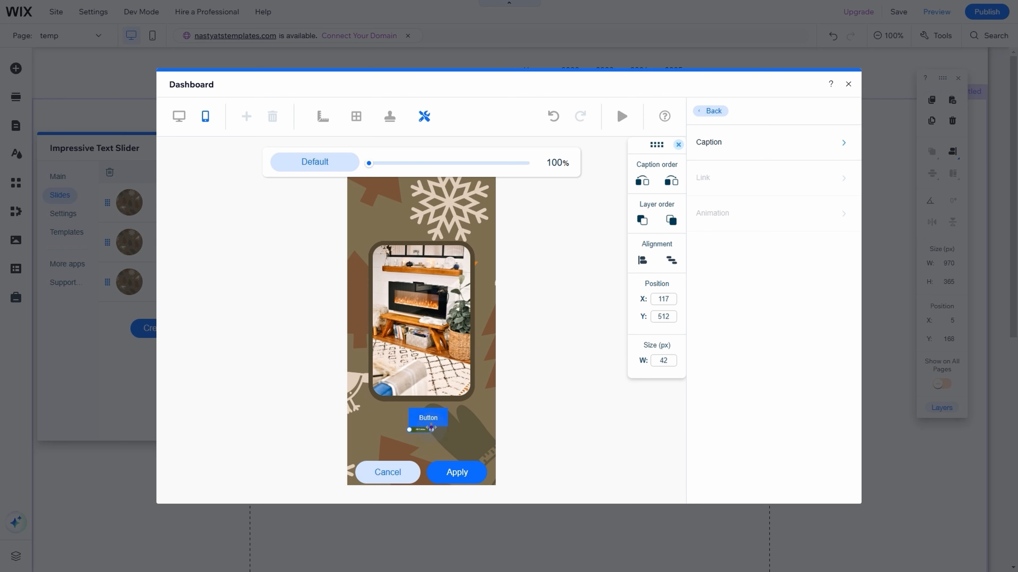
{"action": "left_click", "coordinate": [655, 295]}
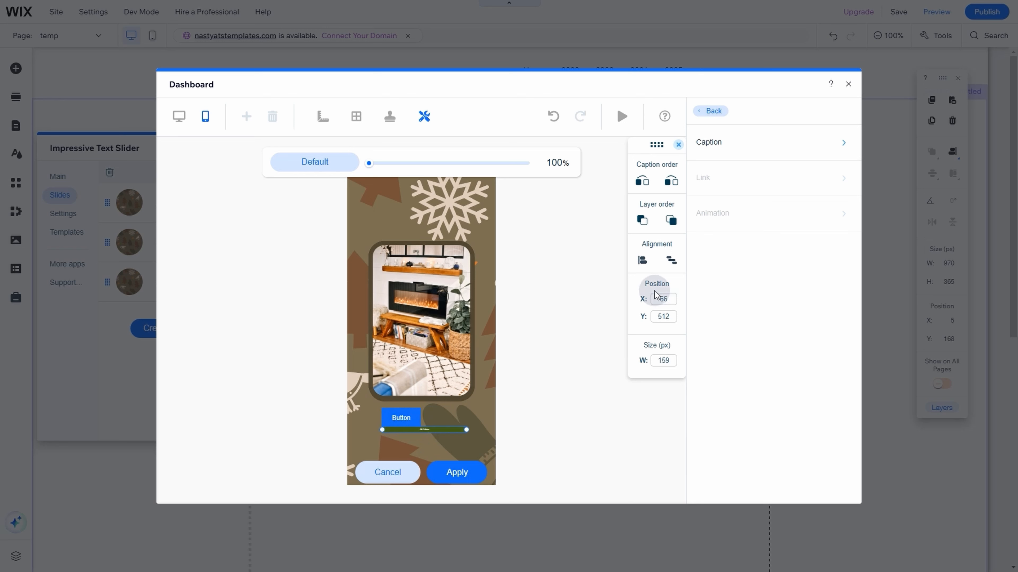
{"action": "left_click", "coordinate": [644, 260]}
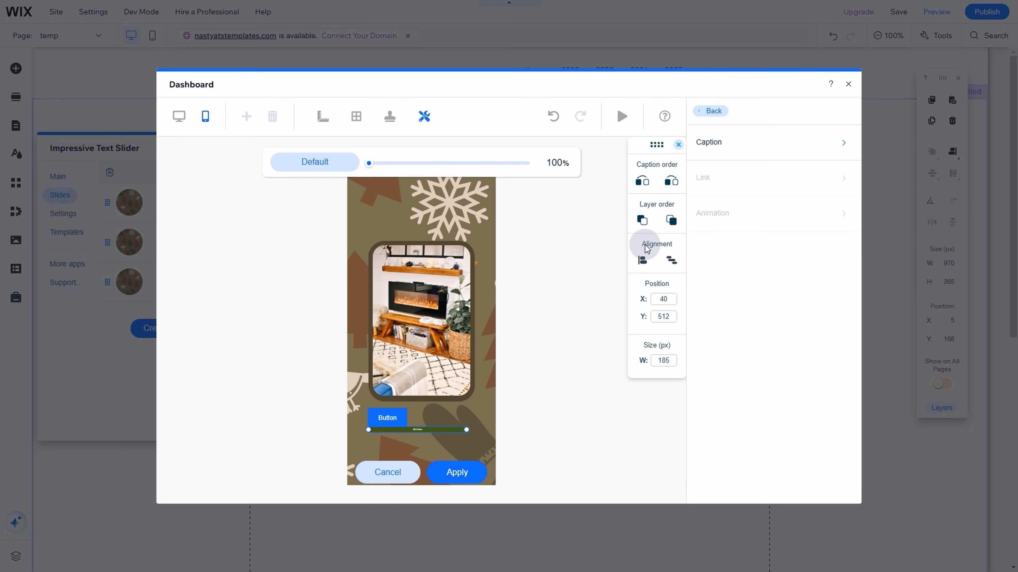
- Set the All Cabins button's font size to 16 px and its background padding to 15 px
{"action": "left_click", "coordinate": [793, 187]}
{"action": "left_click", "coordinate": [773, 160]}
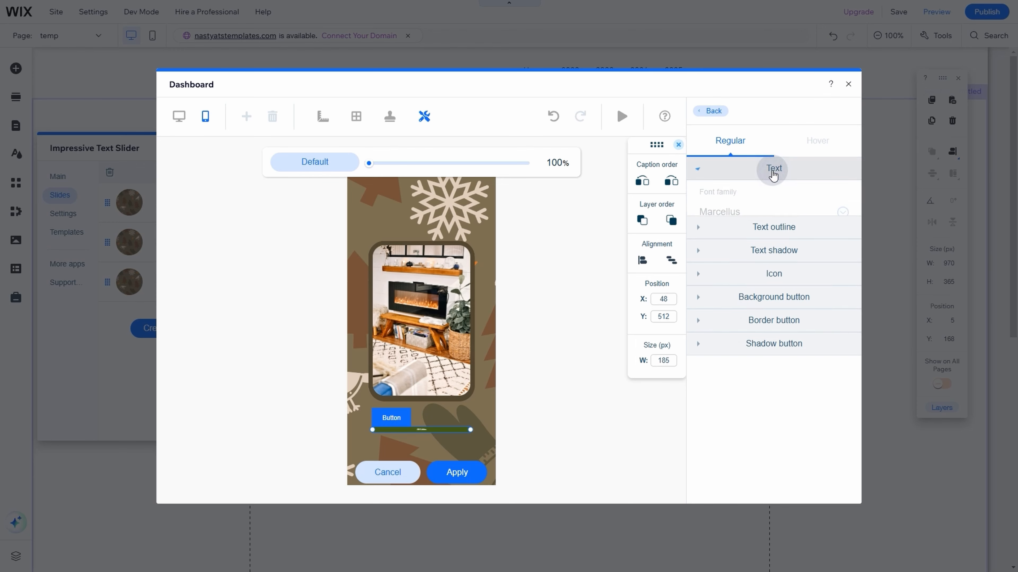
{"action": "left_click_drag", "start_coordinate": [707, 297], "coordinate": [711, 299]}
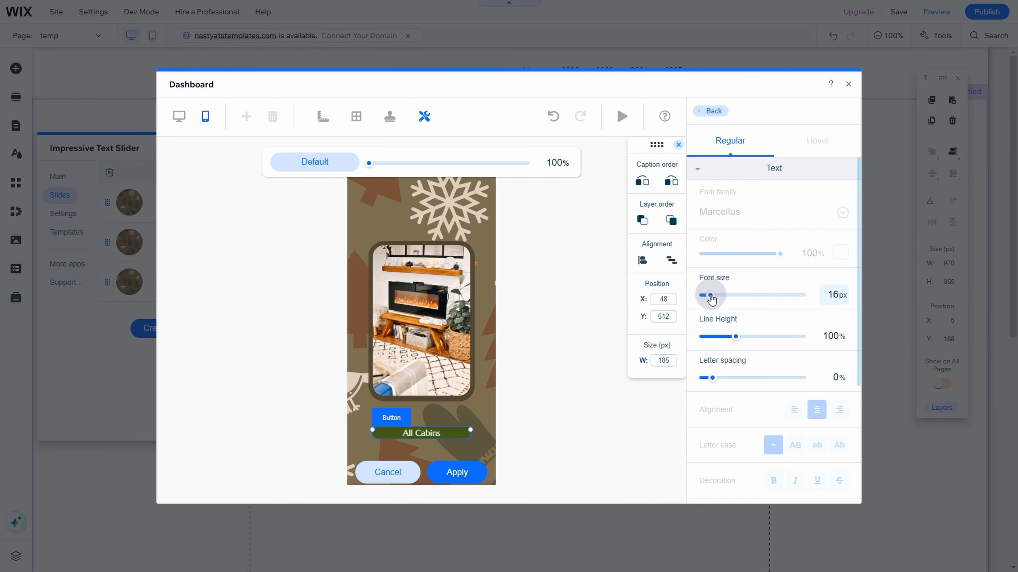
{"action": "scroll", "coordinate": [711, 409], "scroll_direction": "down", "scroll_amount": 5}
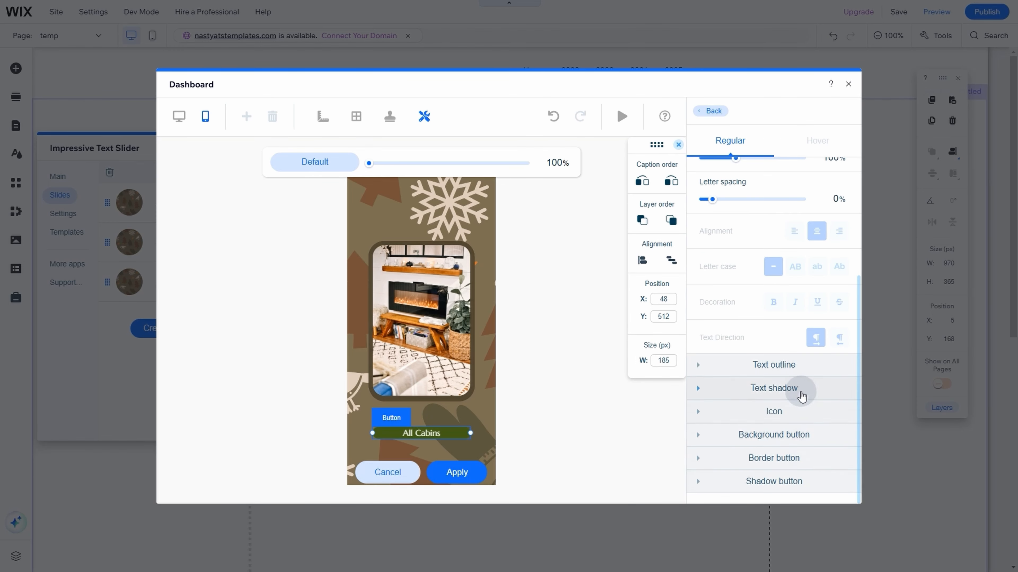
{"action": "left_click", "coordinate": [803, 442]}
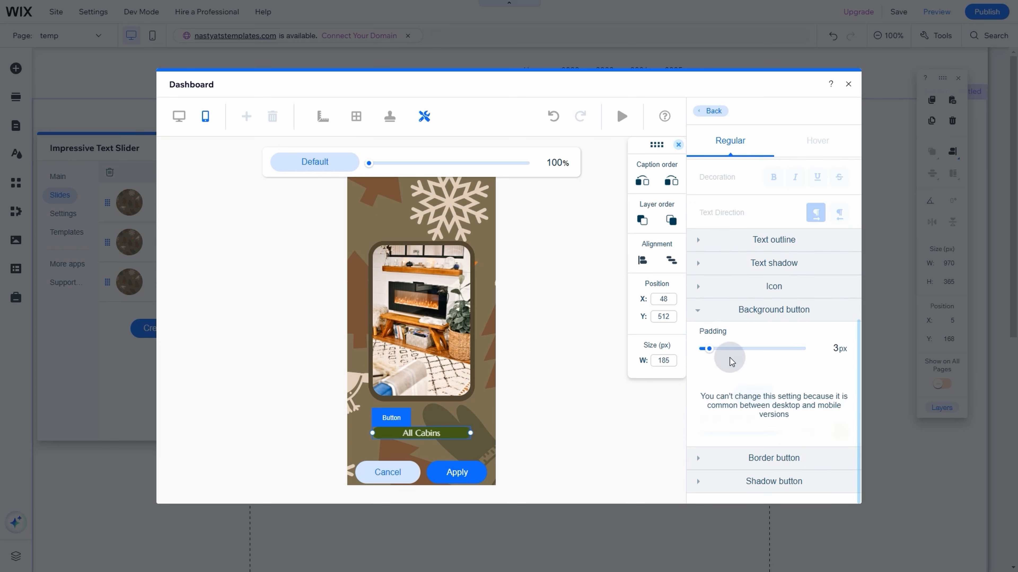
{"action": "left_click_drag", "start_coordinate": [711, 349], "coordinate": [715, 351]}
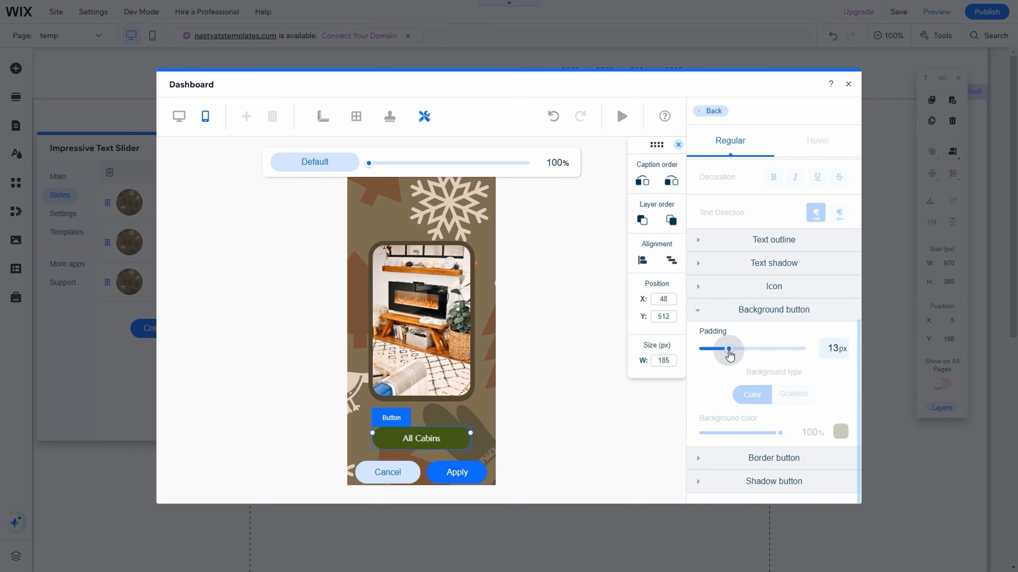
{"action": "left_click", "coordinate": [534, 418]}
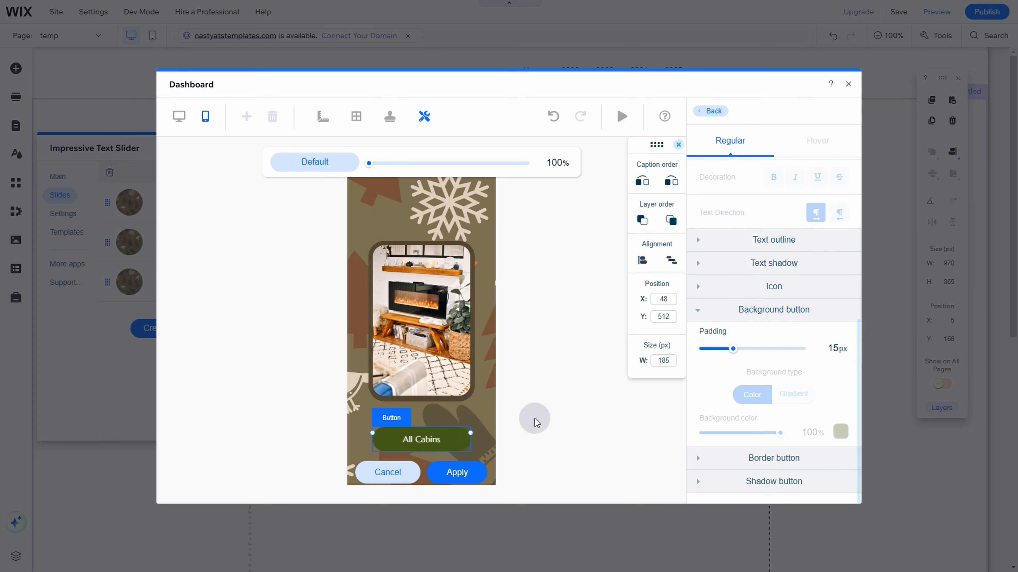
- Move the All Cabins button up slightly toward the images and play the mobile slide's preview
{"action": "left_click_drag", "start_coordinate": [445, 437], "coordinate": [446, 430]}
{"action": "left_click", "coordinate": [553, 417]}
{"action": "left_click", "coordinate": [620, 135]}
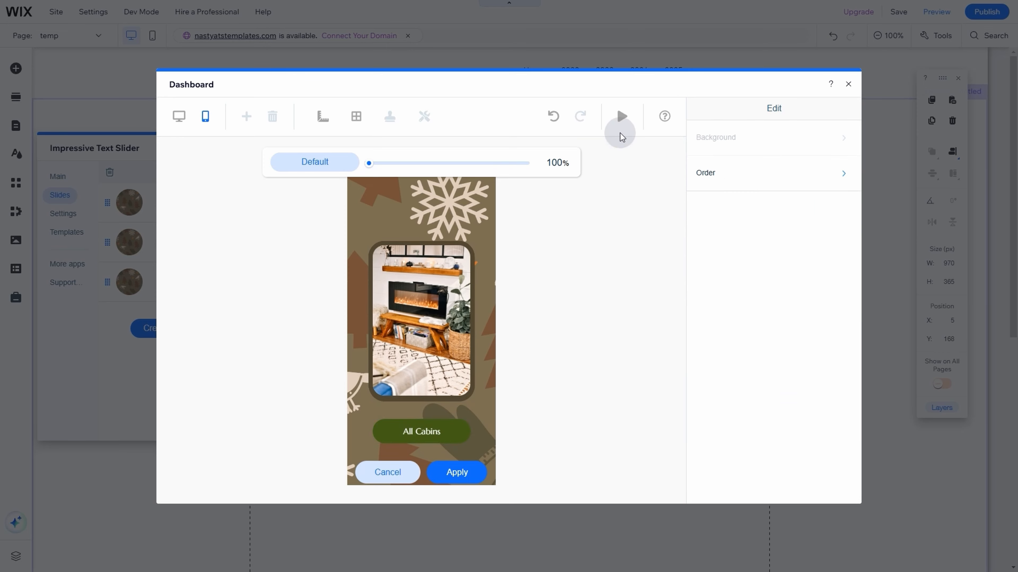
{"action": "left_click", "coordinate": [622, 118]}
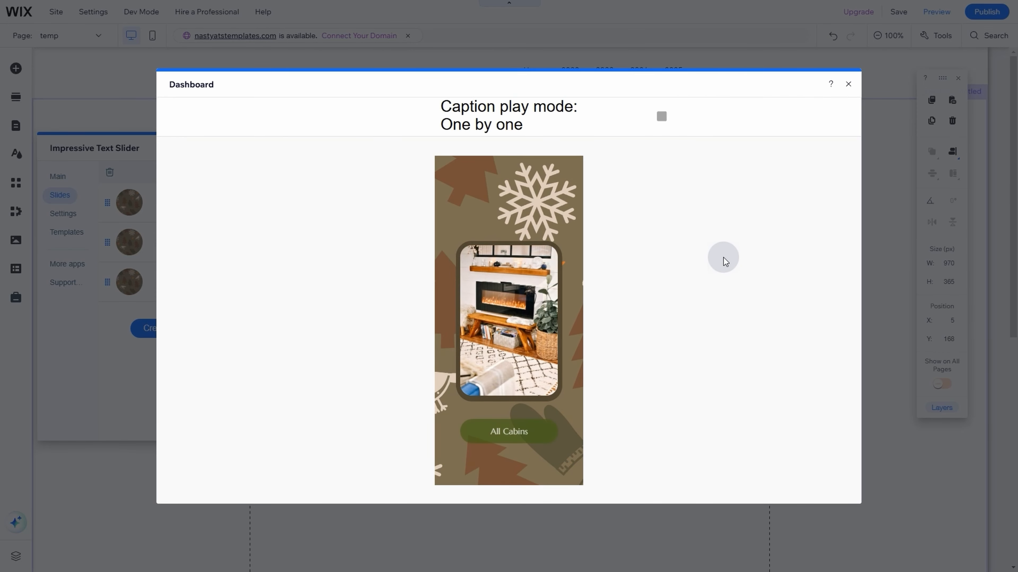
{"action": "left_click", "coordinate": [724, 258]}
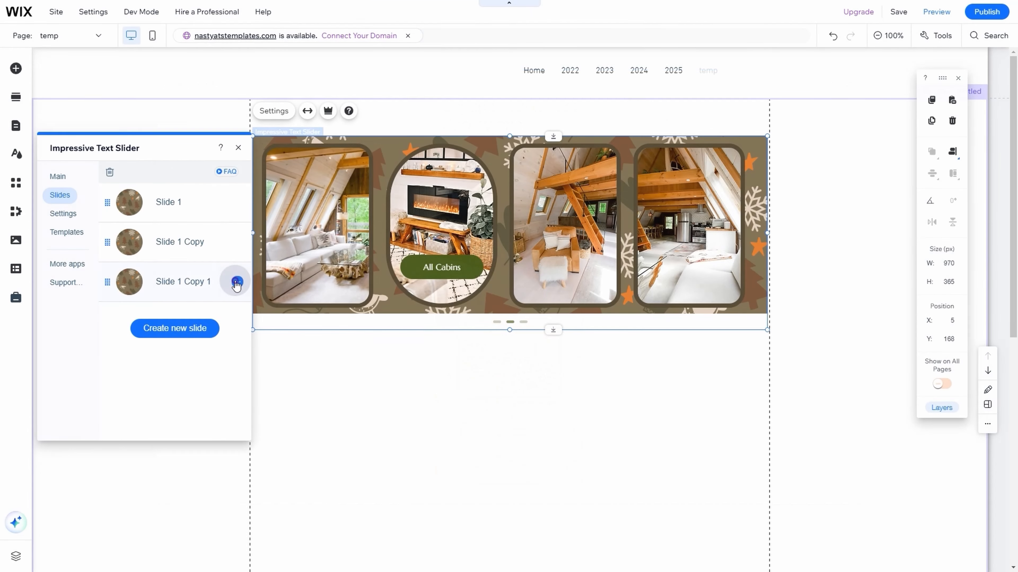
- Open Slide 1 Copy 1 in the mobile layout and resize its round cabin image to 410 by 410 px
{"action": "left_click", "coordinate": [238, 282]}
{"action": "left_click", "coordinate": [197, 276]}
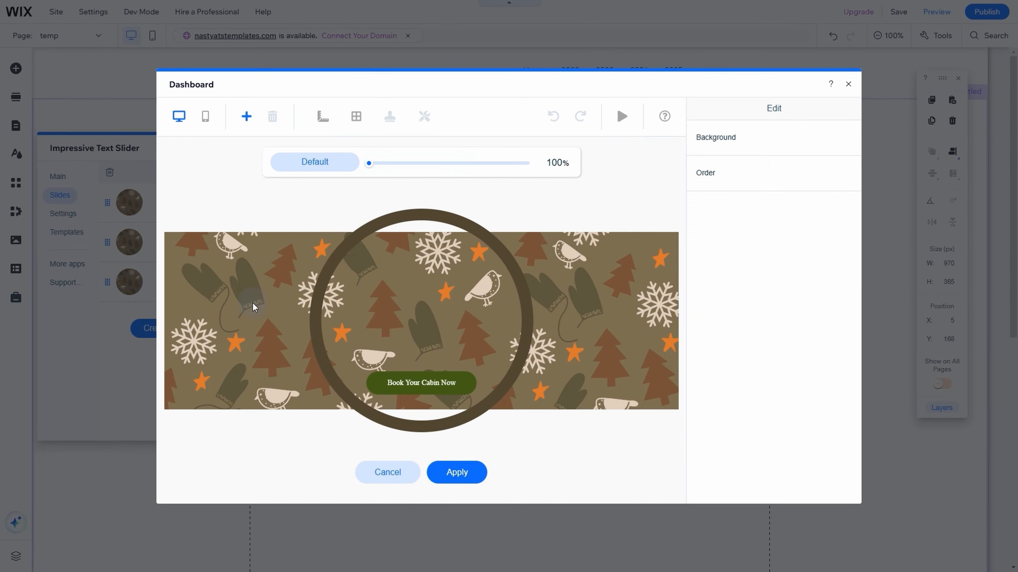
{"action": "left_click", "coordinate": [205, 118]}
{"action": "left_click", "coordinate": [424, 303]}
{"action": "left_click", "coordinate": [424, 116]}
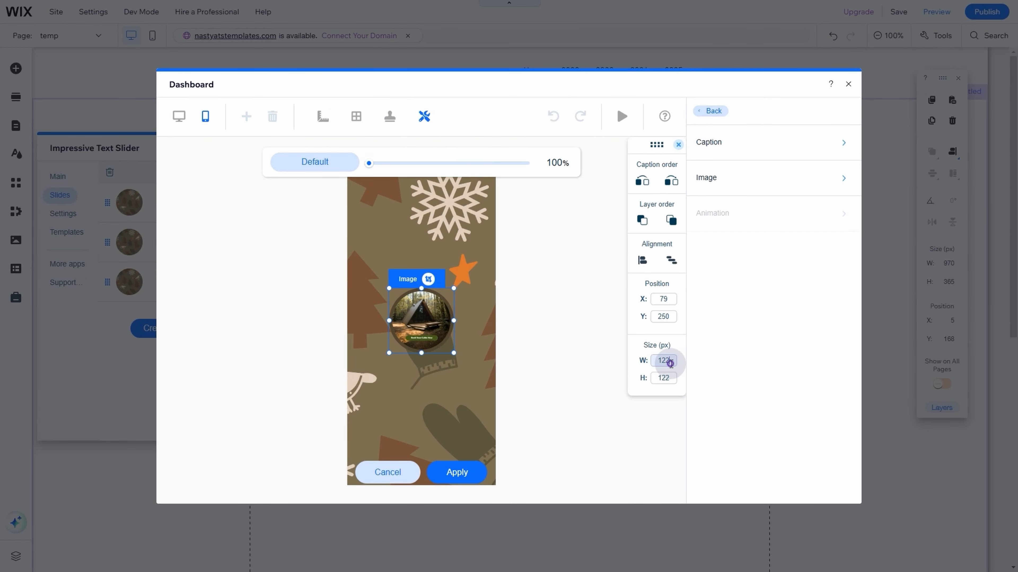
{"action": "type", "text": "410"}
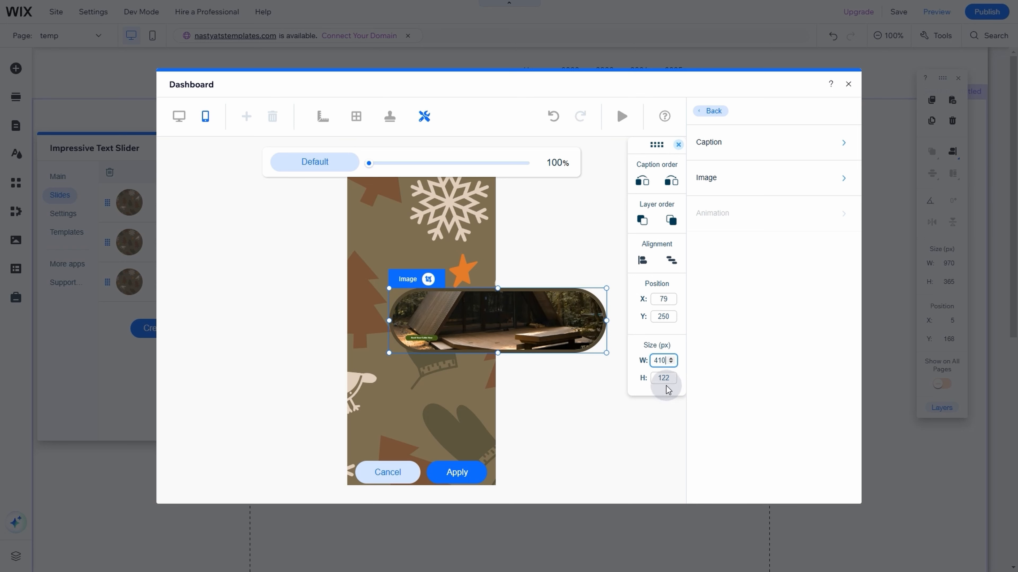
{"action": "type", "text": "410"}
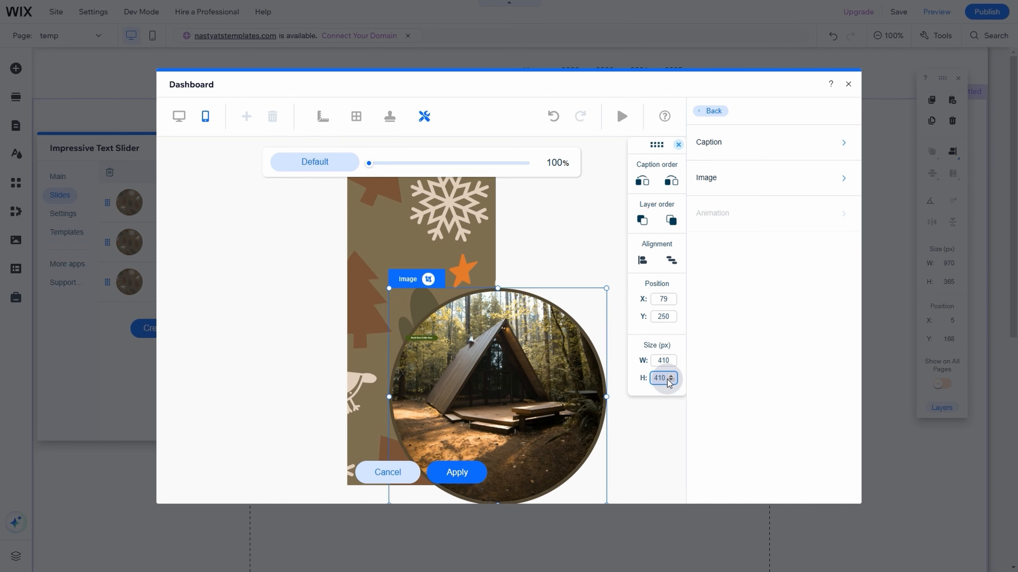
- Center the round cabin image on the mobile slide and thicken its border
{"action": "left_click", "coordinate": [641, 262]}
{"action": "left_click", "coordinate": [655, 283]}
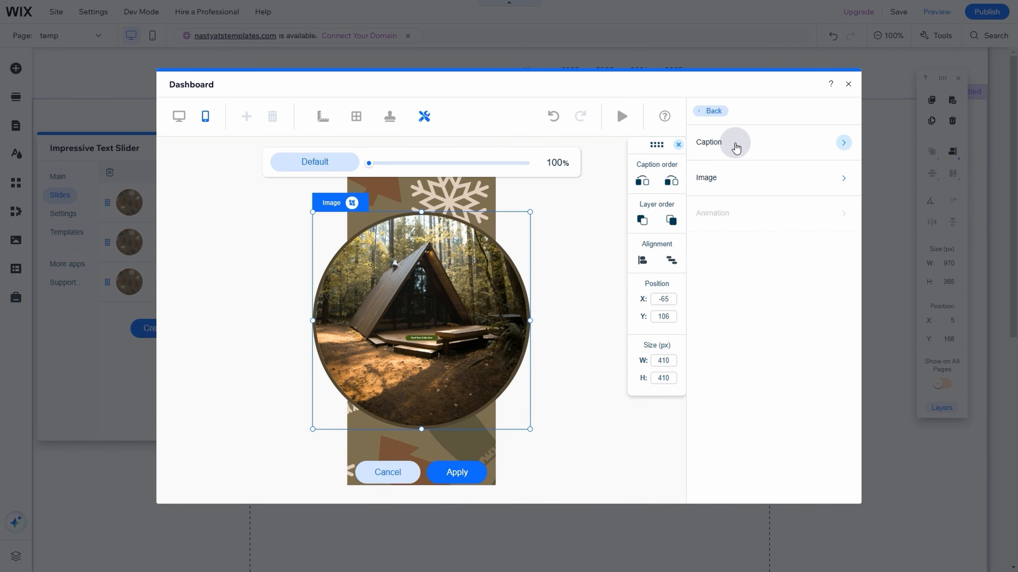
{"action": "left_click", "coordinate": [738, 146]}
{"action": "left_click", "coordinate": [749, 160]}
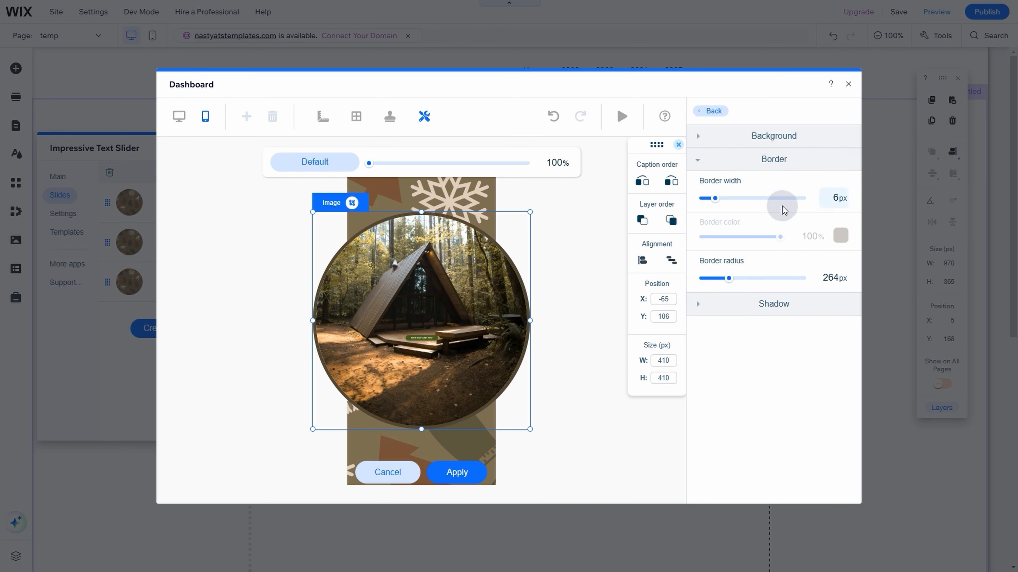
{"action": "left_click_drag", "start_coordinate": [715, 198], "coordinate": [736, 205]}
{"action": "left_click", "coordinate": [602, 236]}
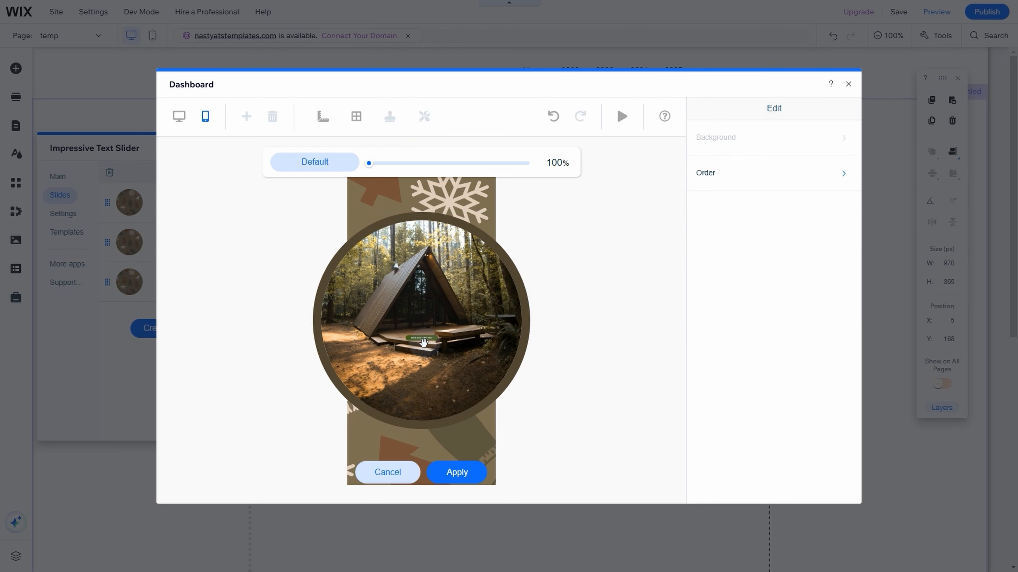
- Move the Book Your Cabin Now button below the round cabin image and center the image on the slide again
{"action": "left_click", "coordinate": [423, 342]}
{"action": "left_click_drag", "start_coordinate": [423, 345], "coordinate": [416, 439]}
{"action": "left_click", "coordinate": [555, 324]}
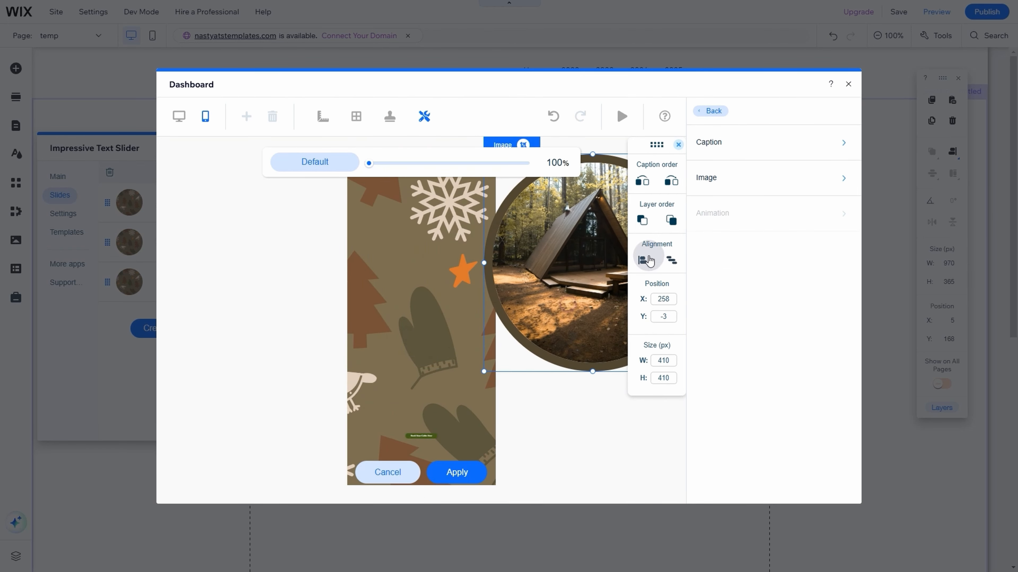
{"action": "left_click", "coordinate": [643, 261]}
{"action": "left_click", "coordinate": [651, 264]}
{"action": "left_click", "coordinate": [651, 284]}
{"action": "left_click", "coordinate": [580, 347]}
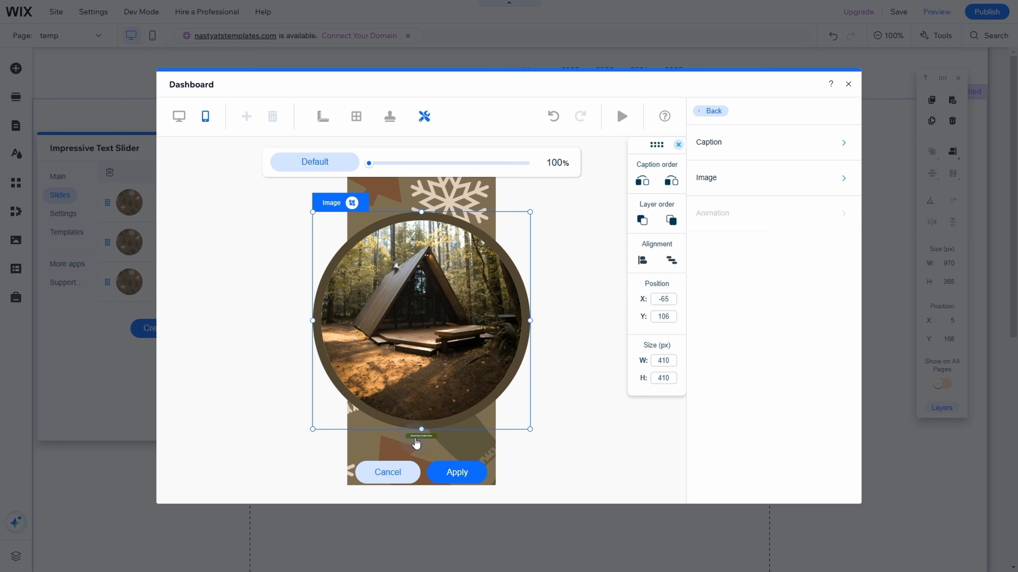
- Enlarge the Book Your Cabin Now button's text, set its background padding to 15 px and widen it to 240 px
{"action": "left_click", "coordinate": [419, 435]}
{"action": "left_click", "coordinate": [733, 137]}
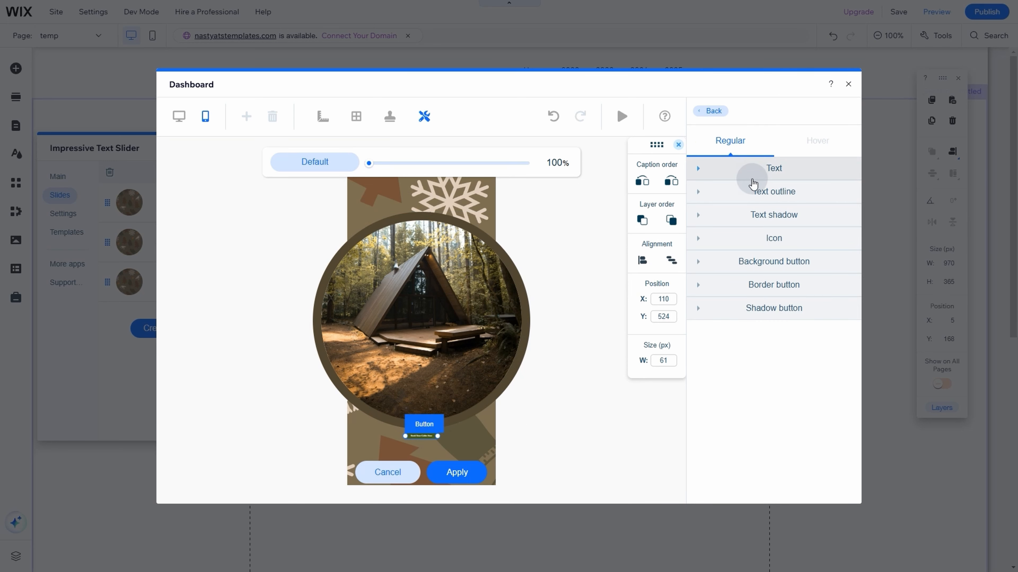
{"action": "left_click", "coordinate": [751, 179]}
{"action": "mouse_move", "coordinate": [704, 296]}
{"action": "left_mouse_down"}
{"action": "mouse_move", "coordinate": [717, 296]}
{"action": "mouse_move", "coordinate": [711, 304]}
{"action": "left_mouse_up"}
{"action": "scroll", "coordinate": [811, 432], "scroll_direction": "down", "scroll_amount": 5}
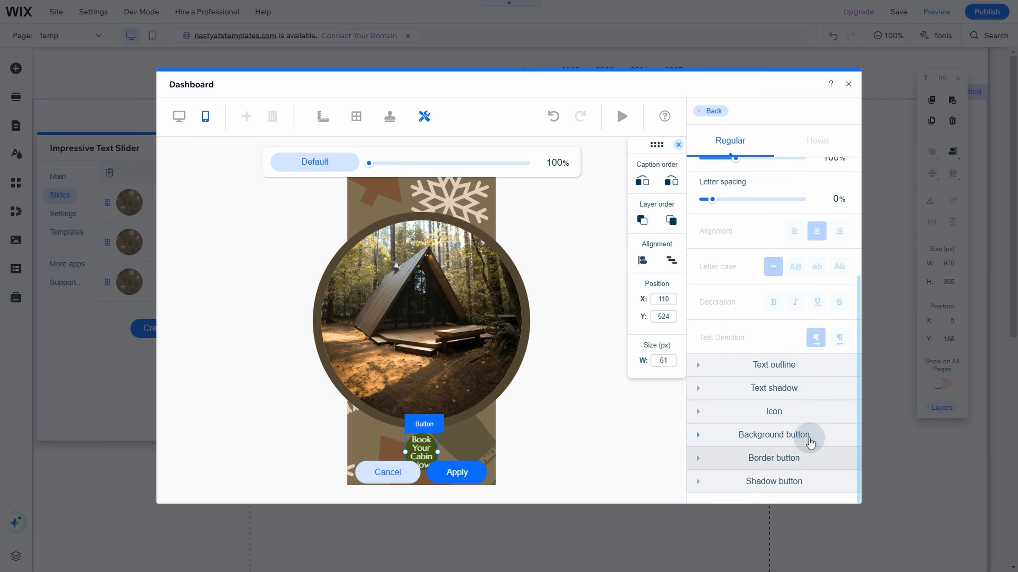
{"action": "left_click", "coordinate": [811, 439]}
{"action": "scroll", "coordinate": [761, 381], "scroll_direction": "down", "scroll_amount": 3}
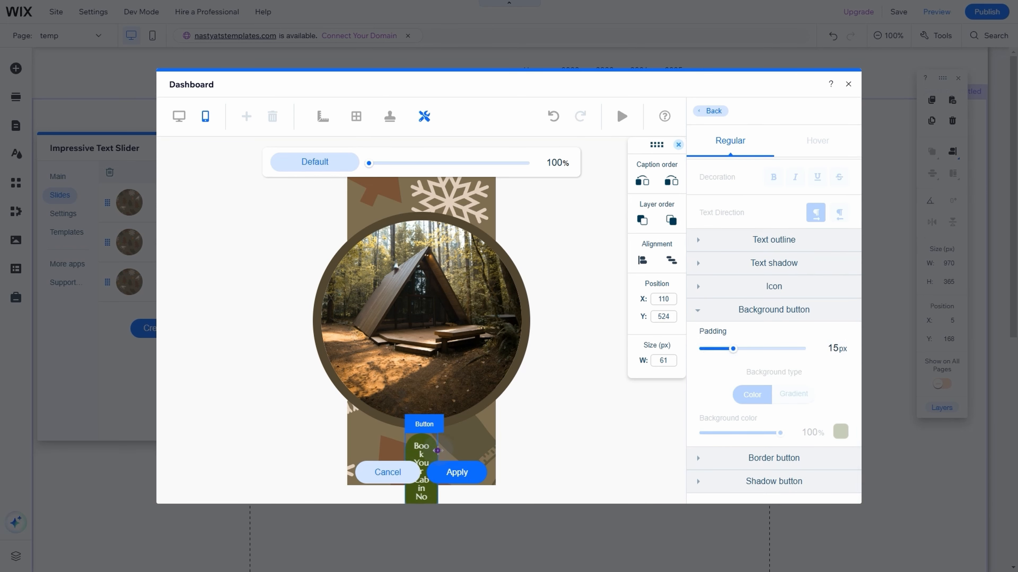
{"action": "mouse_move", "coordinate": [437, 450]}
{"action": "left_mouse_down"}
{"action": "mouse_move", "coordinate": [533, 442]}
{"action": "mouse_move", "coordinate": [439, 459]}
{"action": "left_mouse_up"}
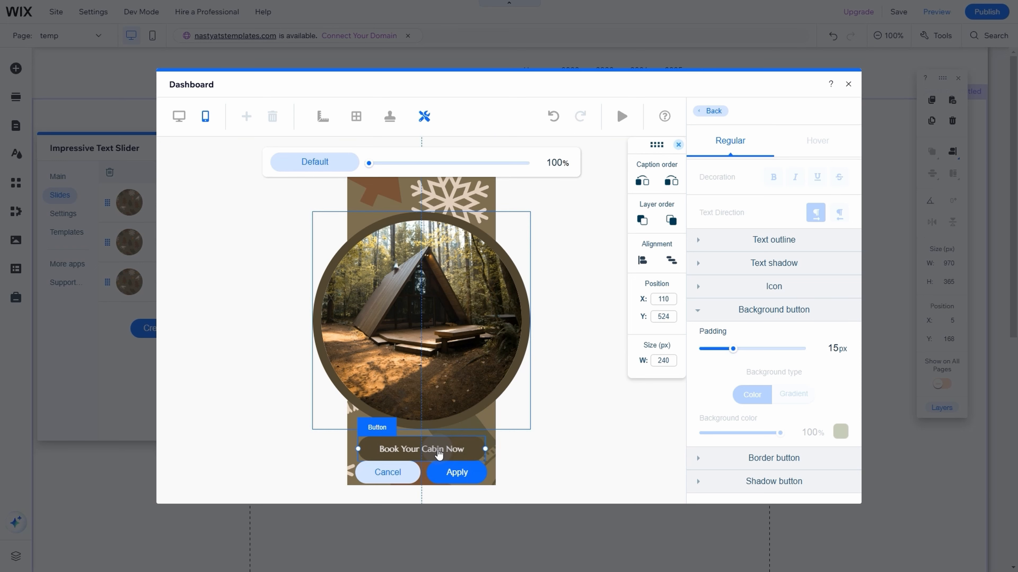
- Raise the round cabin image to about Y 78 and center it horizontally on the mobile slide
{"action": "left_click_drag", "start_coordinate": [437, 347], "coordinate": [442, 332]}
{"action": "left_click", "coordinate": [642, 260]}
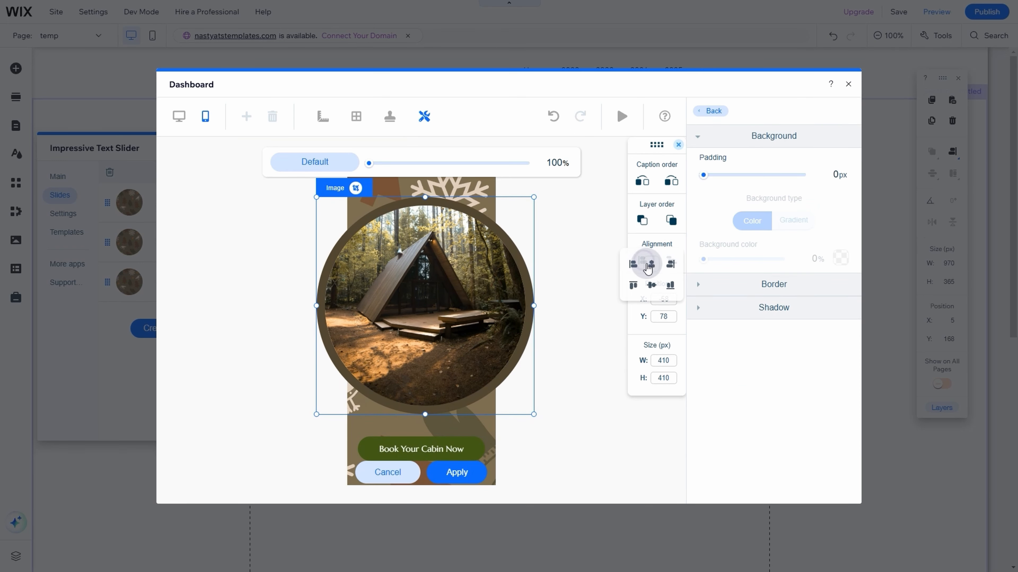
{"action": "left_click", "coordinate": [649, 264]}
- Move the Book Your Cabin Now button up slightly and play the mobile slide's preview
{"action": "left_click_drag", "start_coordinate": [442, 450], "coordinate": [443, 447]}
{"action": "left_click", "coordinate": [542, 418]}
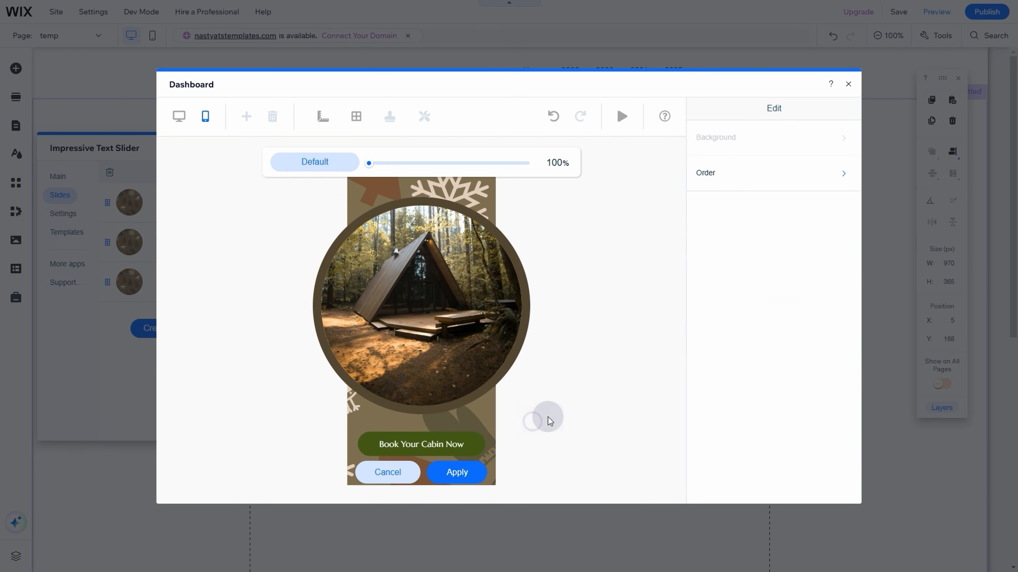
{"action": "left_click", "coordinate": [622, 117]}
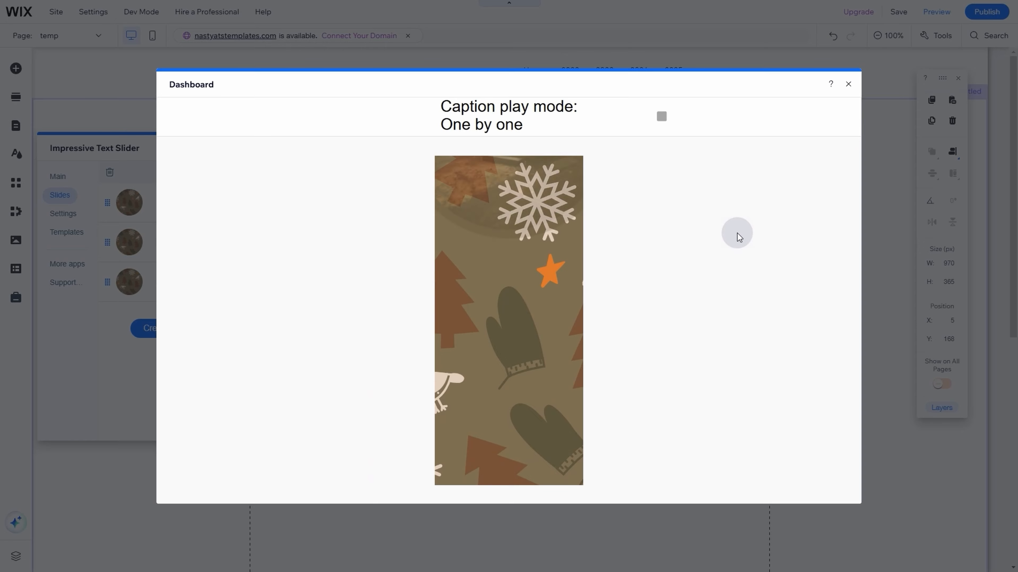